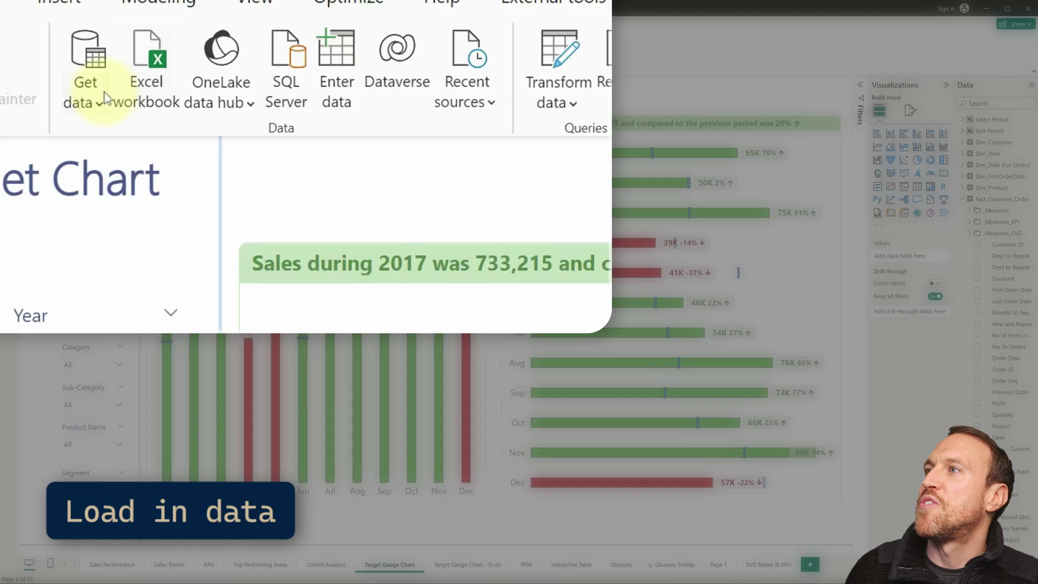
Step: Show the Excel workbook option among the common data sources and view the Dim_Date query in Power Query Editor
click(87, 60)
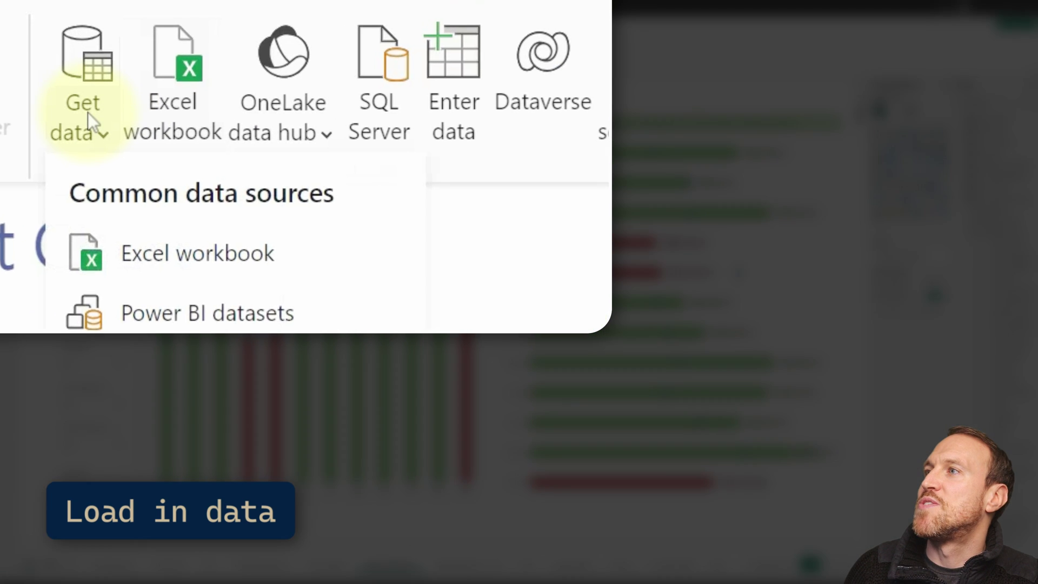
click(155, 255)
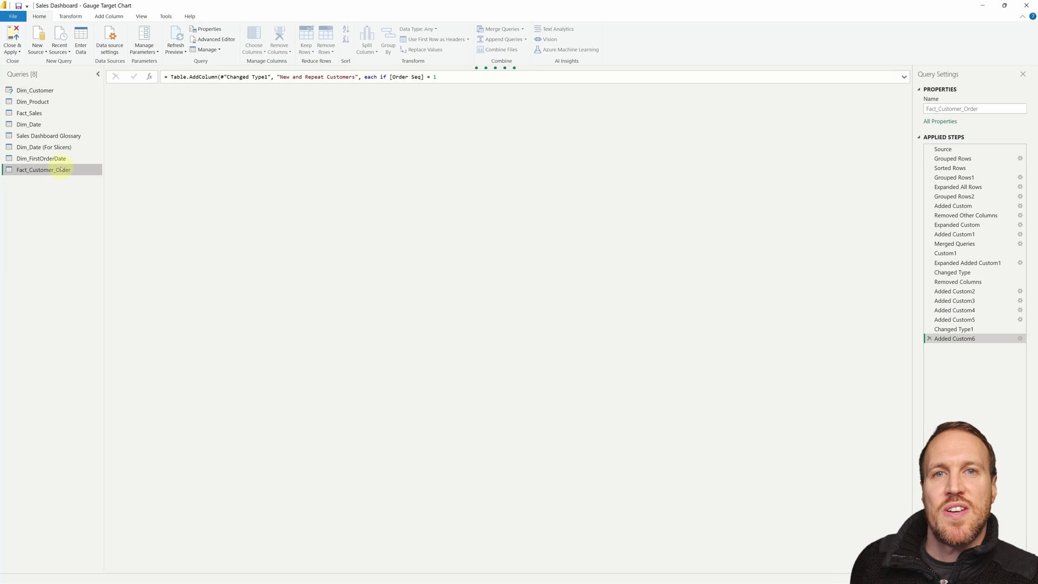
click(57, 125)
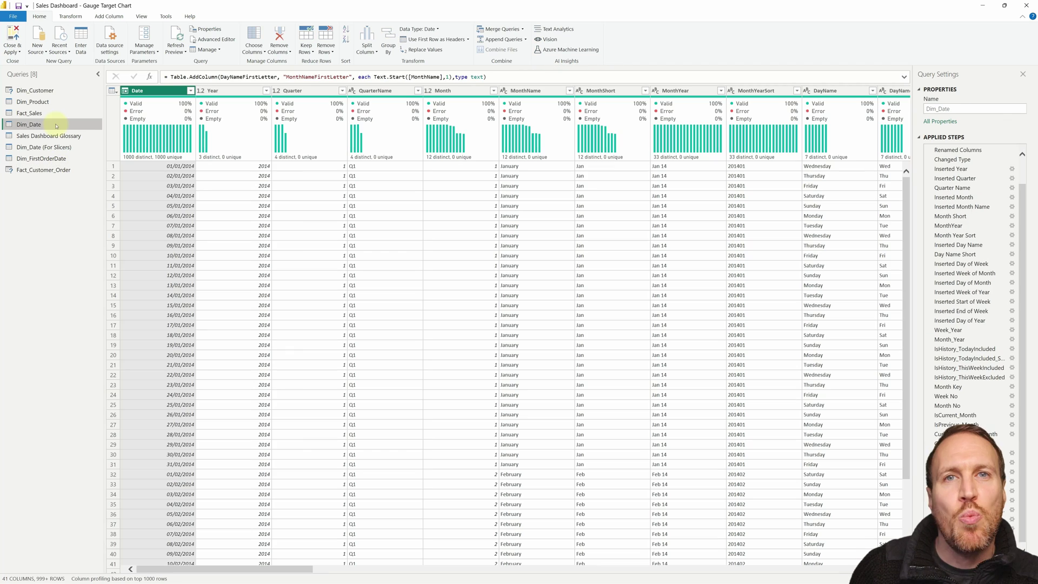
Step: Add a blank query and open its code in the Advanced Editor
click(36, 53)
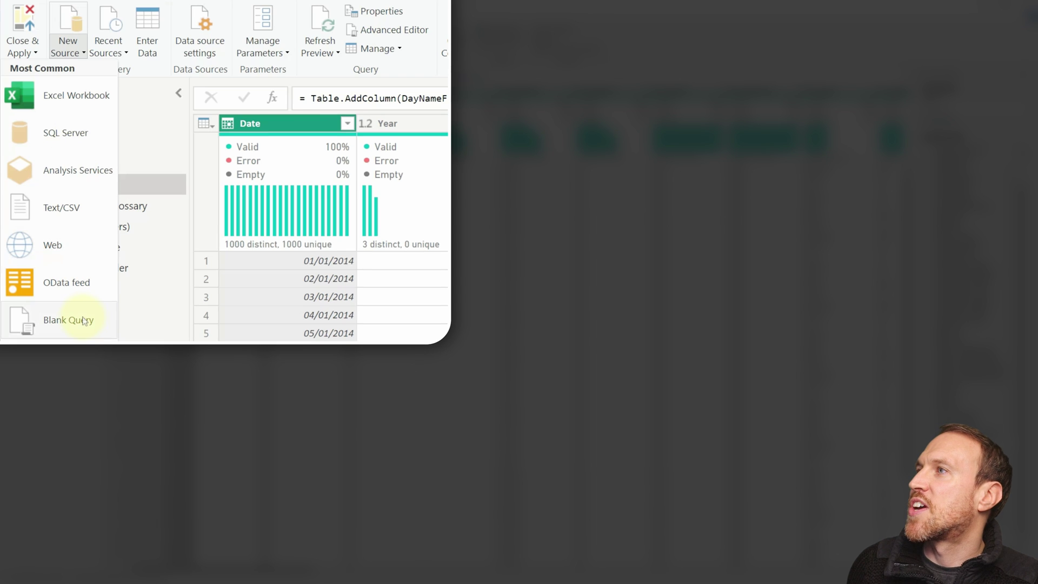
click(84, 320)
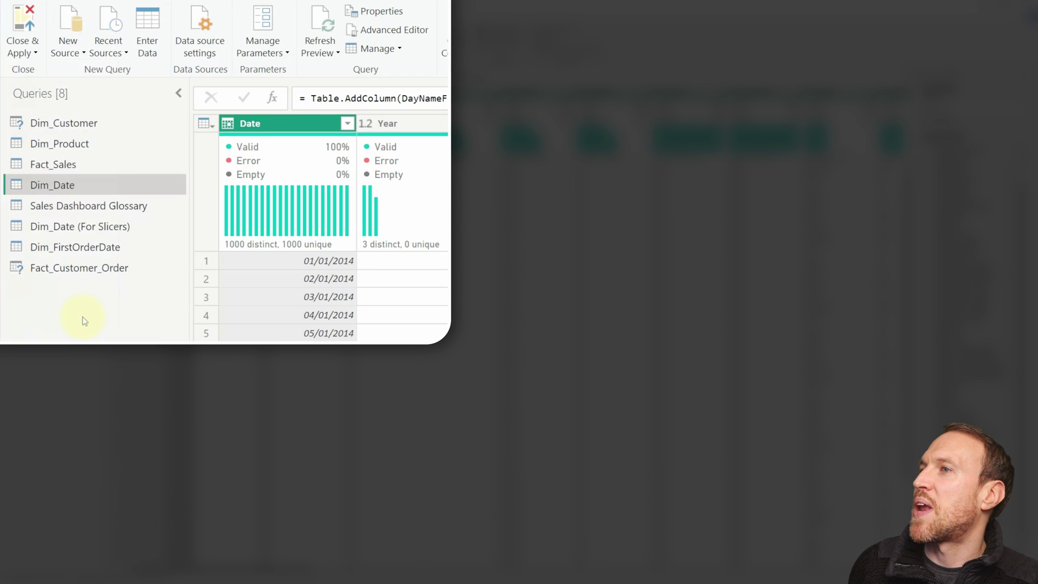
click(385, 31)
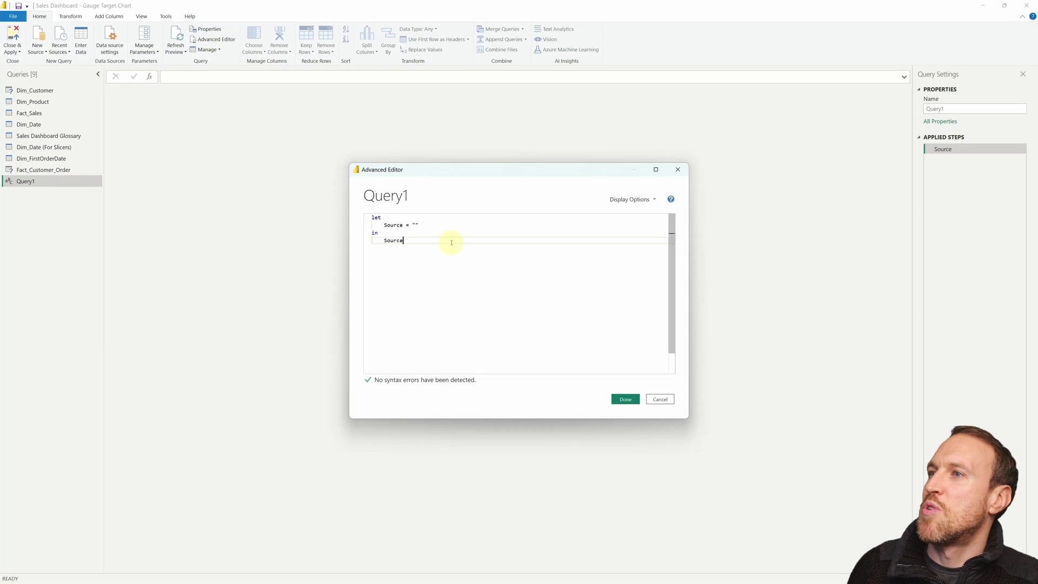
key(ctrl+a)
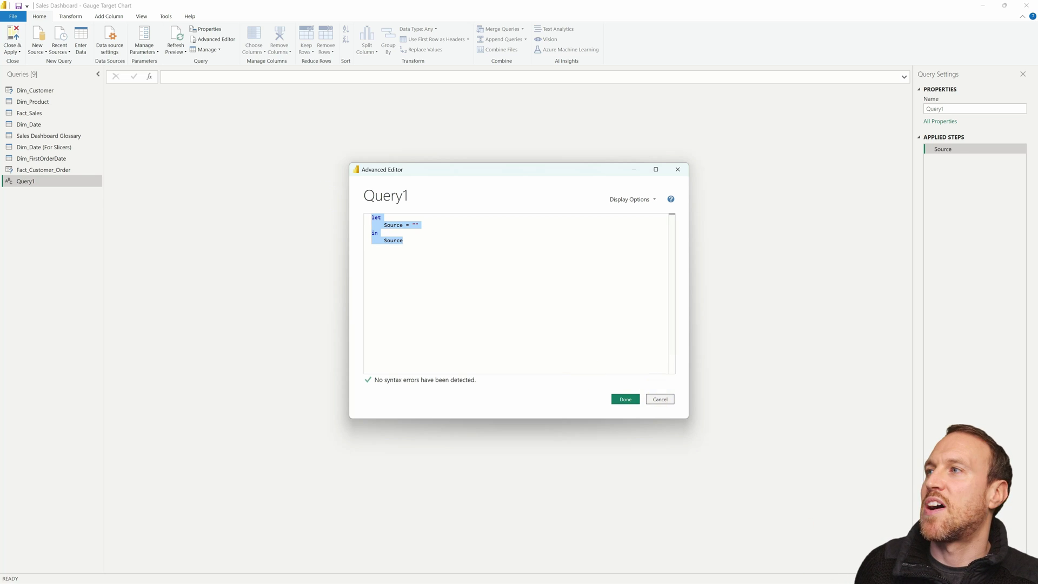
click(660, 399)
Step: Go back to the Dim_Date query and check its name in the query properties
click(33, 124)
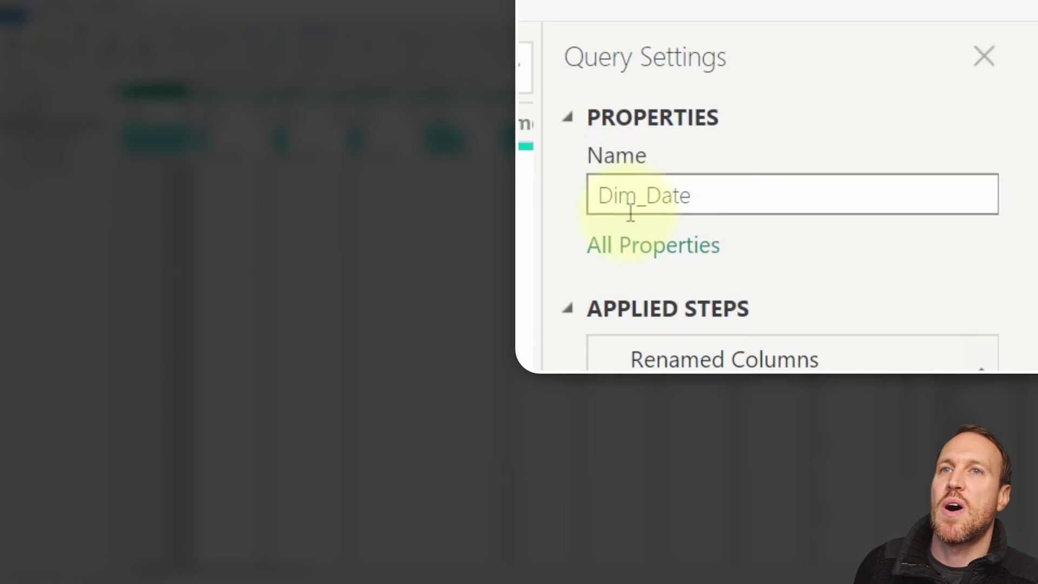
double_click(919, 115)
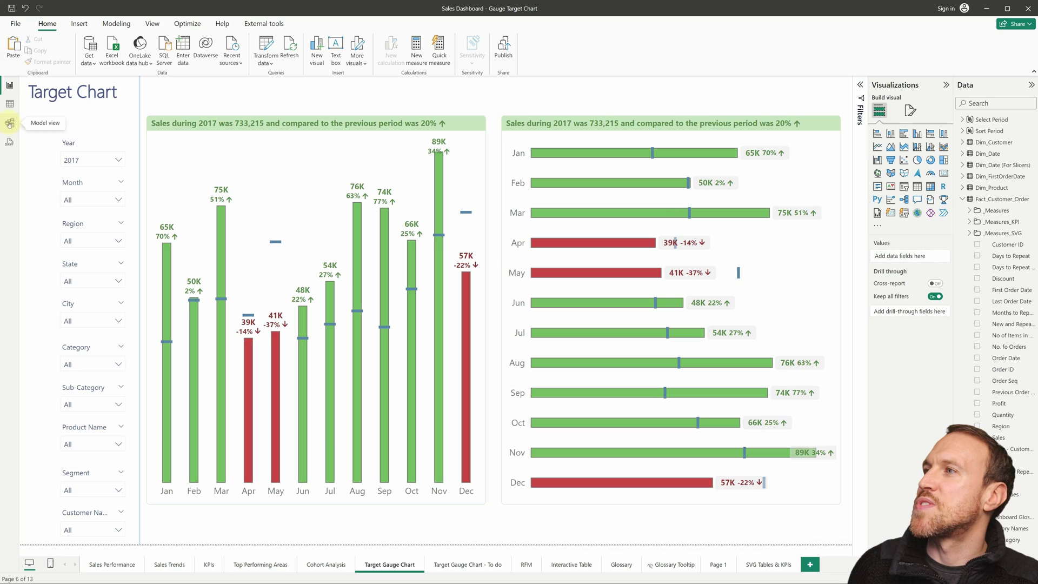
Step: Inspect the model relationship between Date in Dim_Date and Order Date in Fact_Customer_Order
click(10, 124)
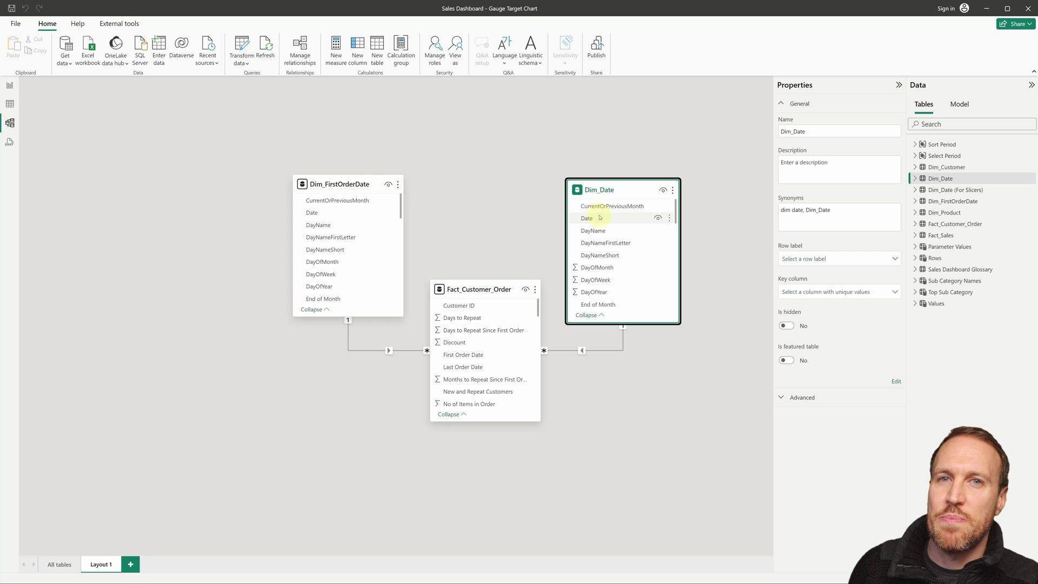
click(559, 351)
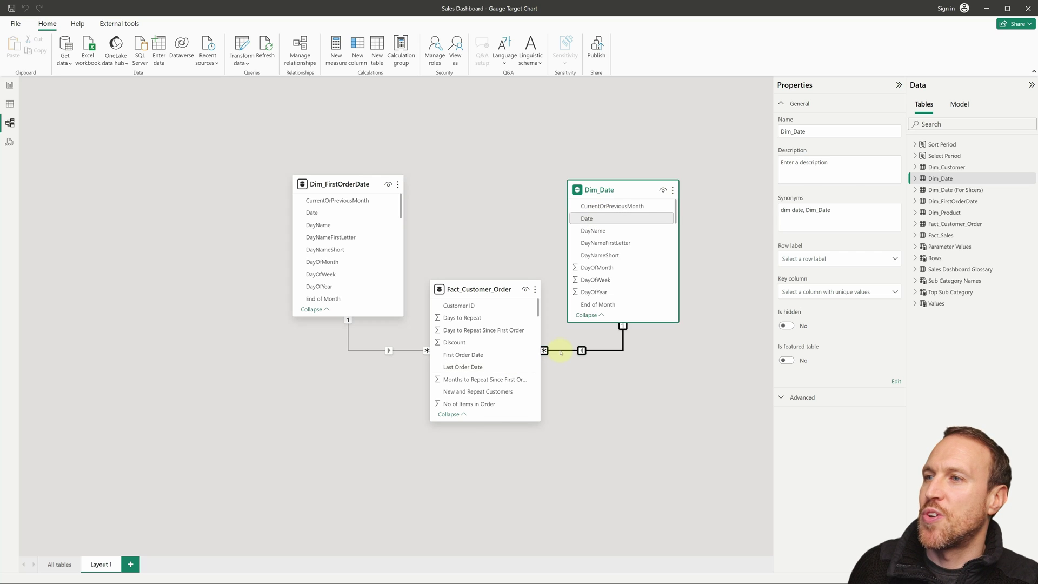
scroll(505, 332, down, 3)
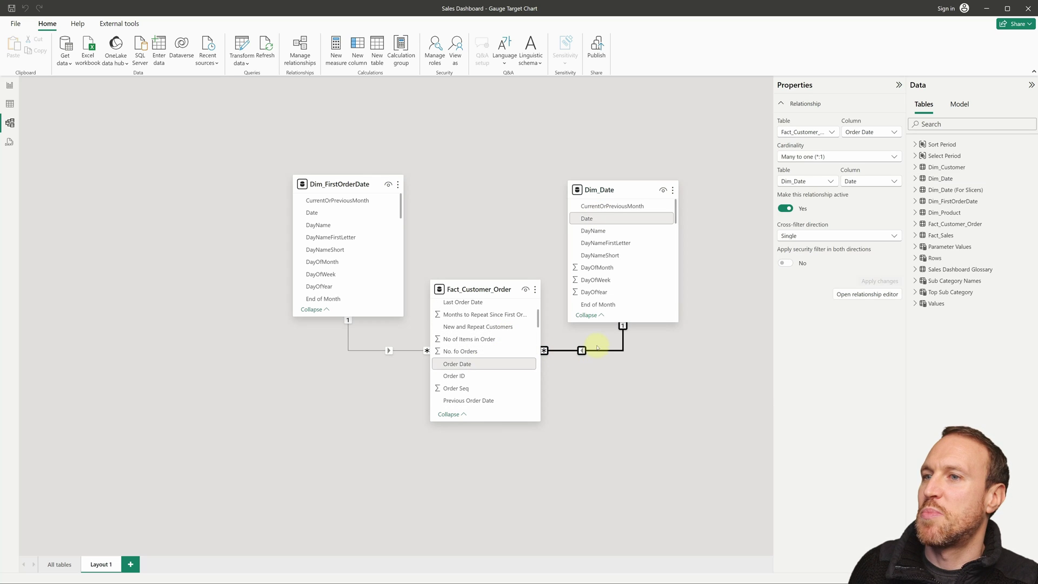
mouse_move(606, 218)
mouse_down()
mouse_move(476, 367)
mouse_move(599, 223)
mouse_up()
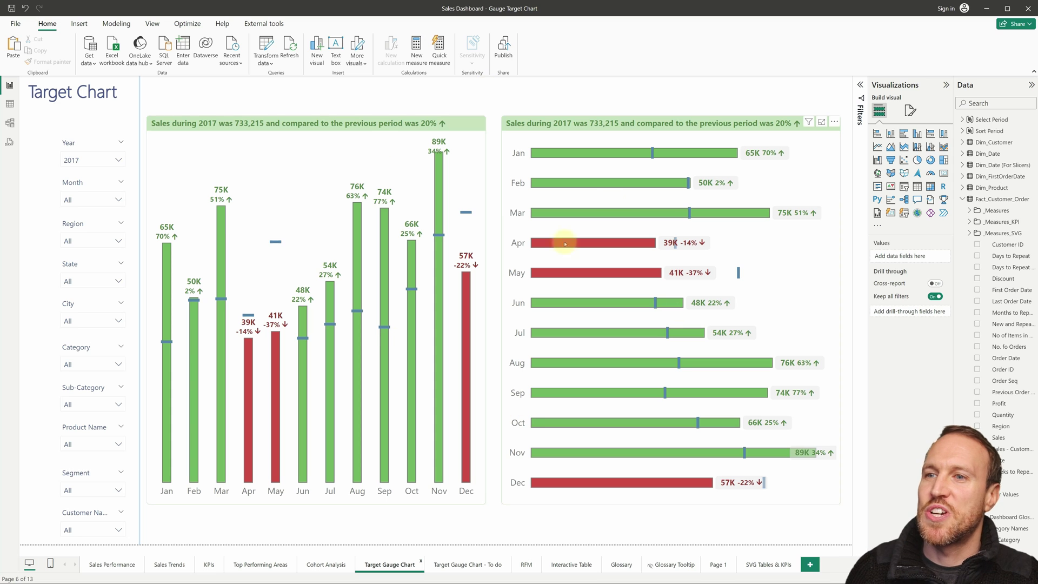
Step: On the Target Gauge Chart - To do page, insert a clustered column chart with Sales - Customer Order on the Y-axis
click(468, 564)
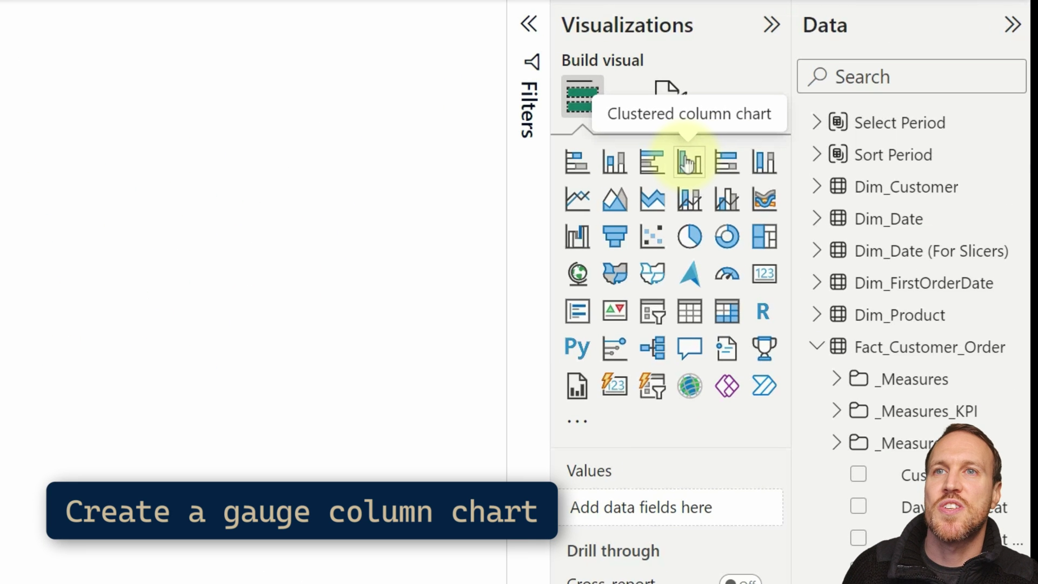
click(687, 163)
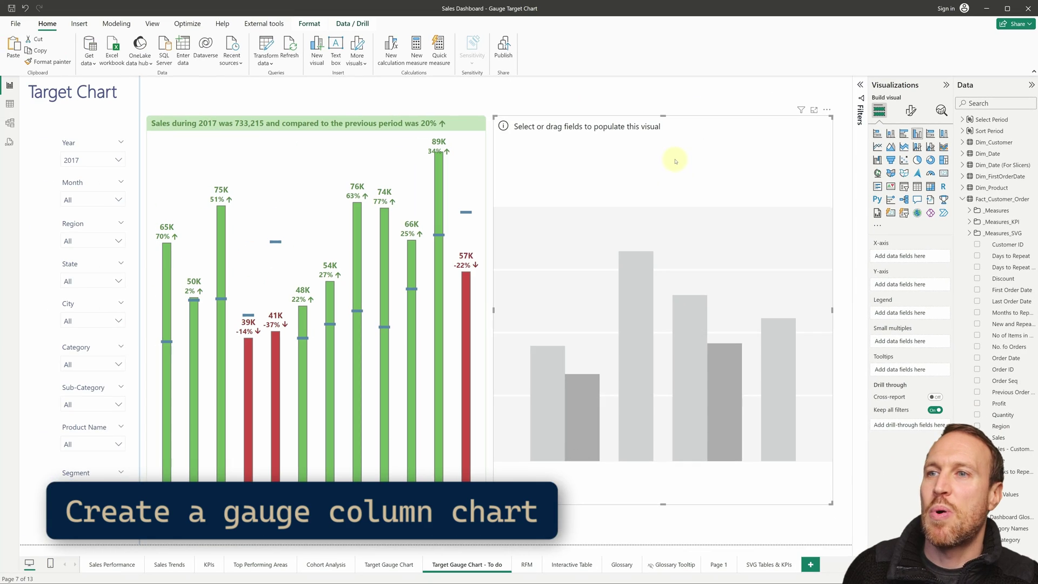
click(970, 211)
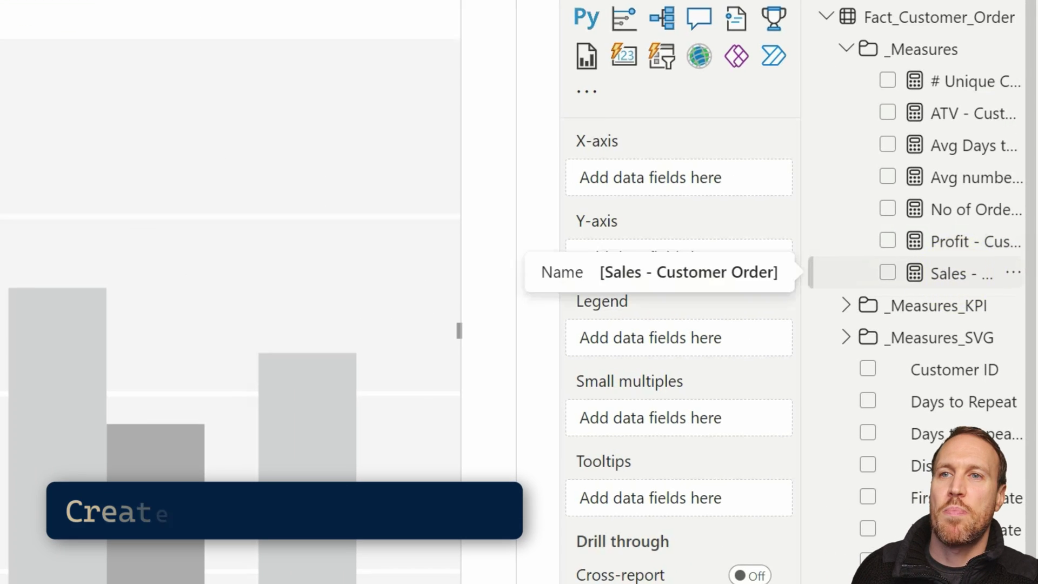
drag(1006, 290, 993, 275)
drag(918, 238, 697, 257)
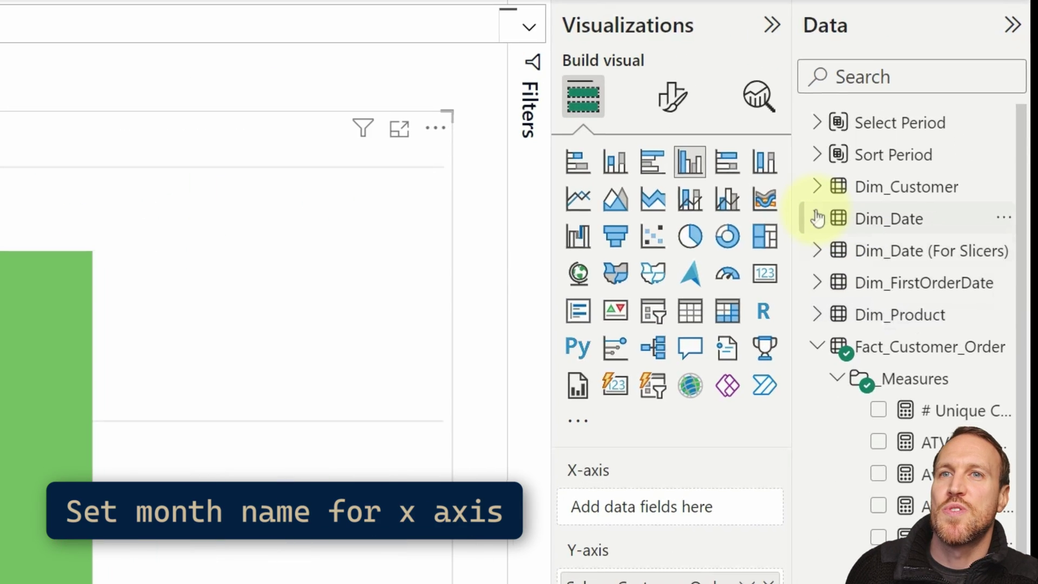
Step: Put MonthShort from Dim_Date on the chart's X-axis and sort that column by Month
click(817, 218)
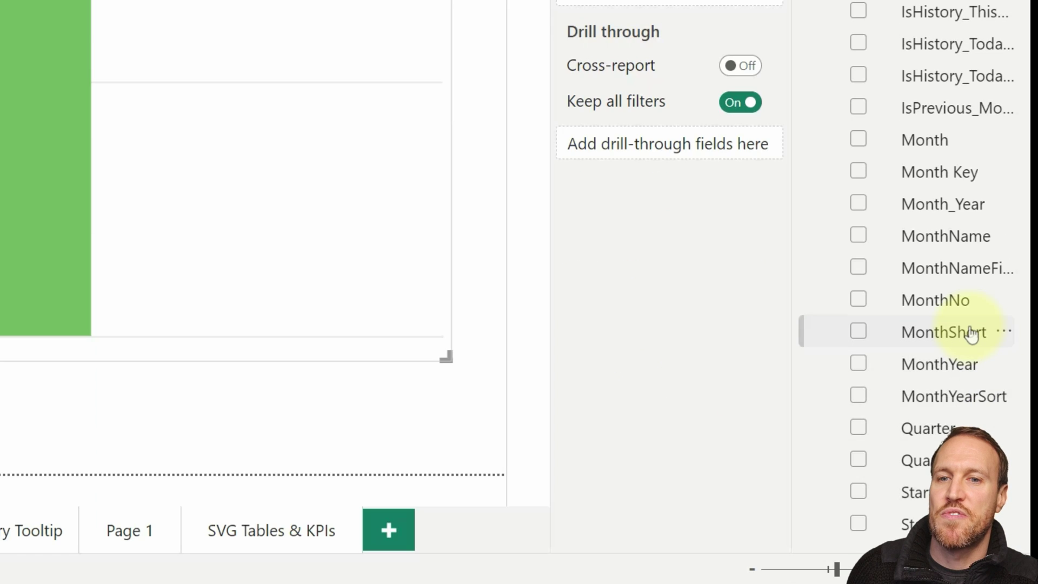
drag(972, 335, 699, 0)
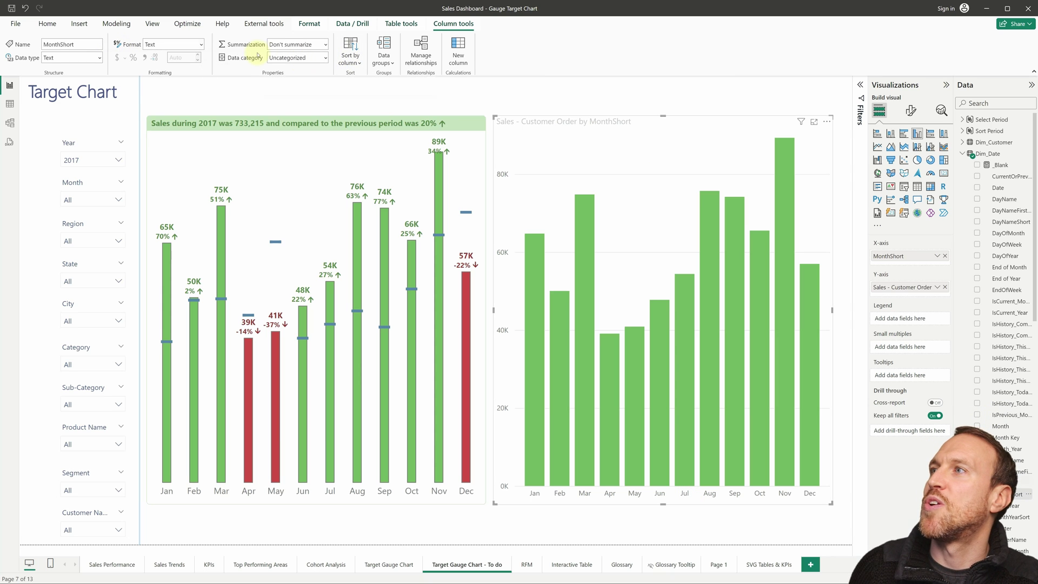
click(357, 61)
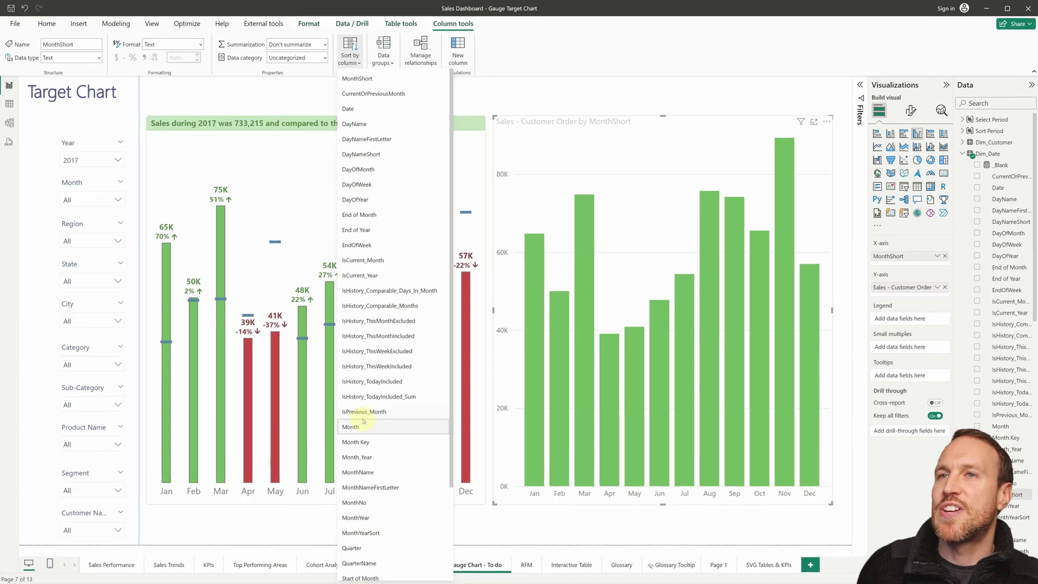
click(361, 427)
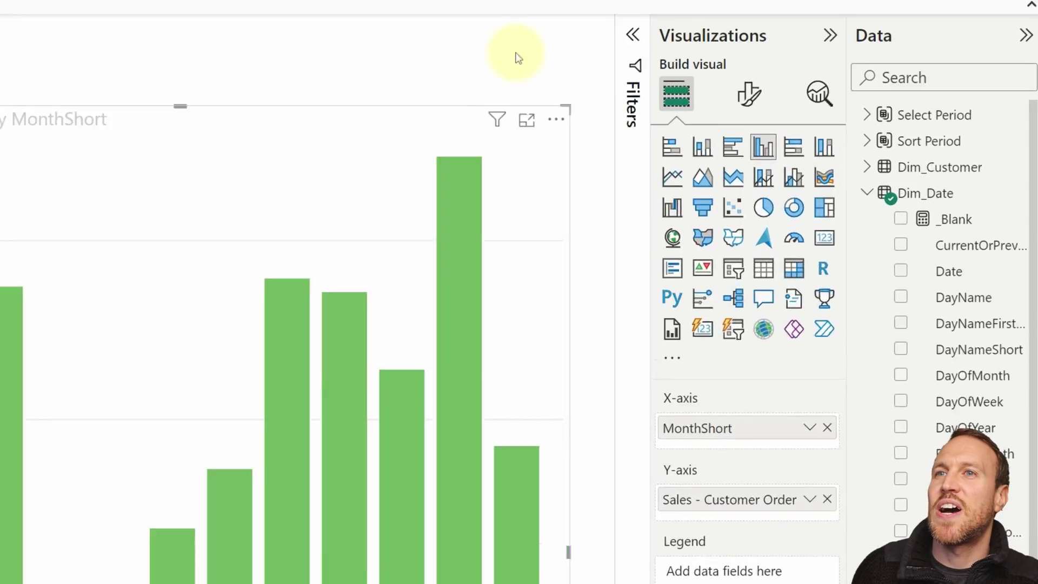
Step: Sort the column chart's axis by MonthShort in ascending order
click(593, 119)
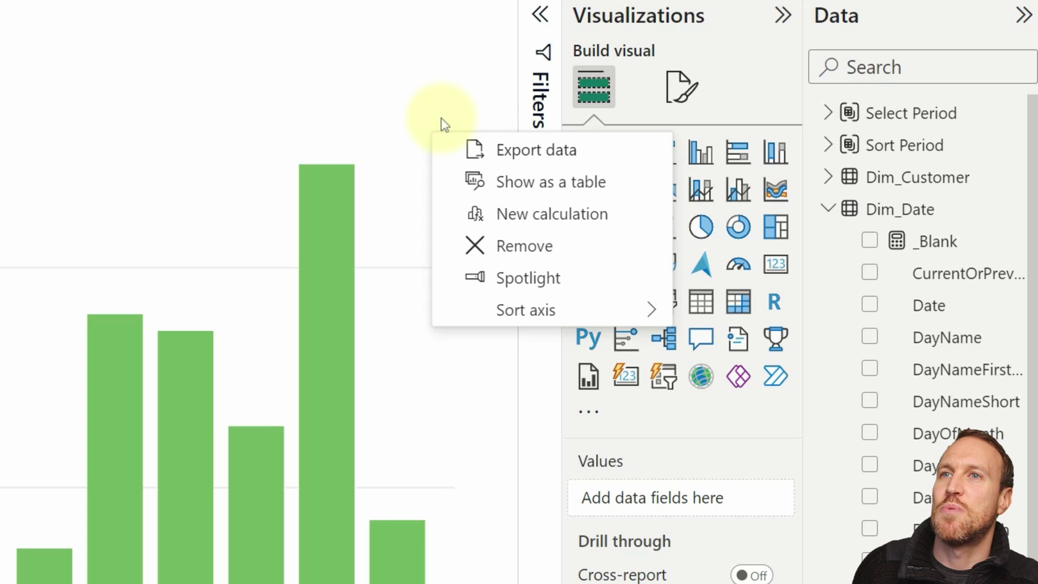
mouse_move(530, 316)
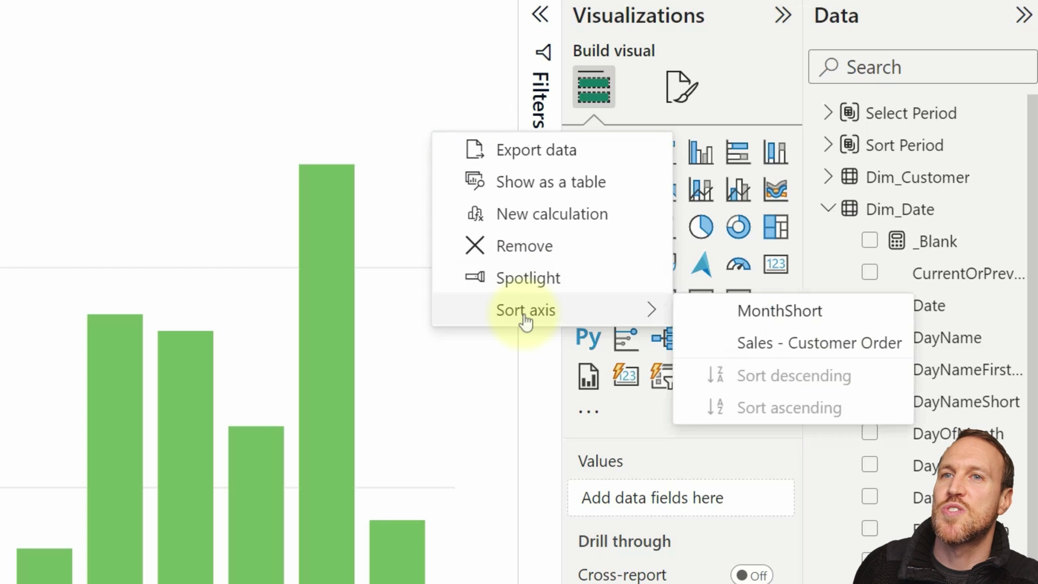
click(785, 313)
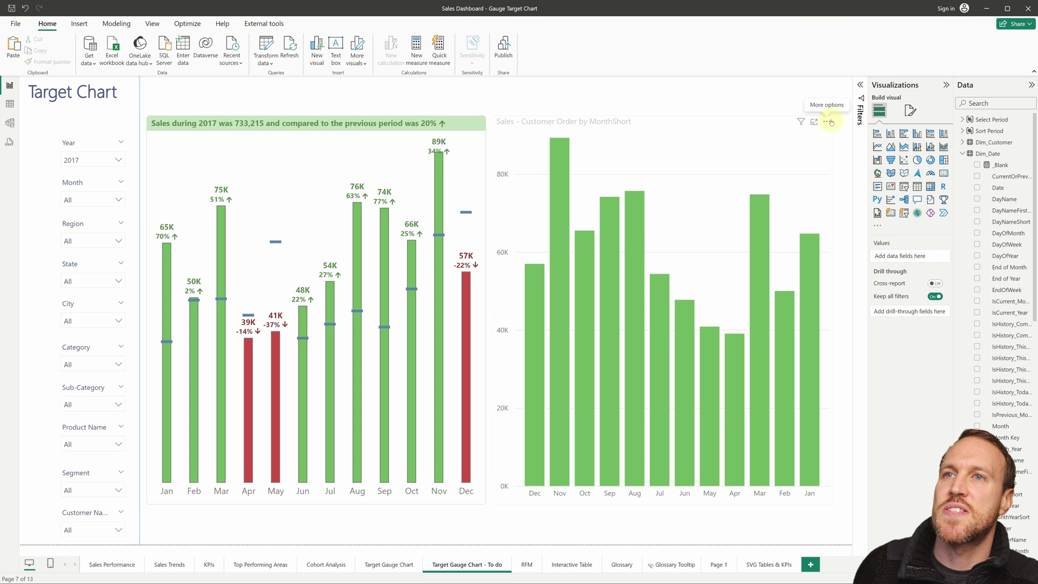
click(831, 123)
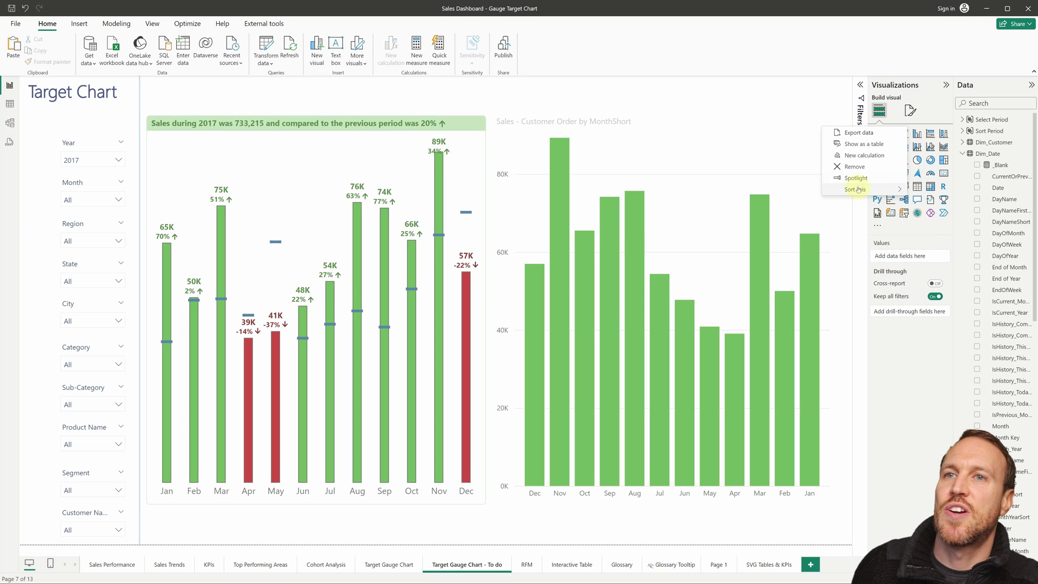
mouse_move(887, 189)
click(950, 224)
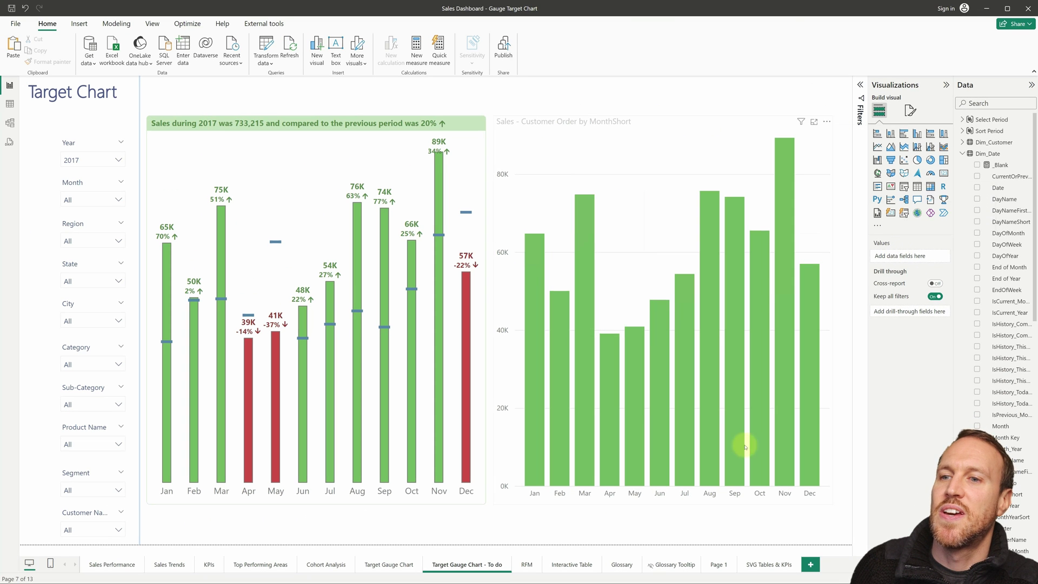
Step: Examine the DAX formula of the Sales - Customer Order - PY / Target measure in the Sales folder of _Measures_KPI
click(732, 495)
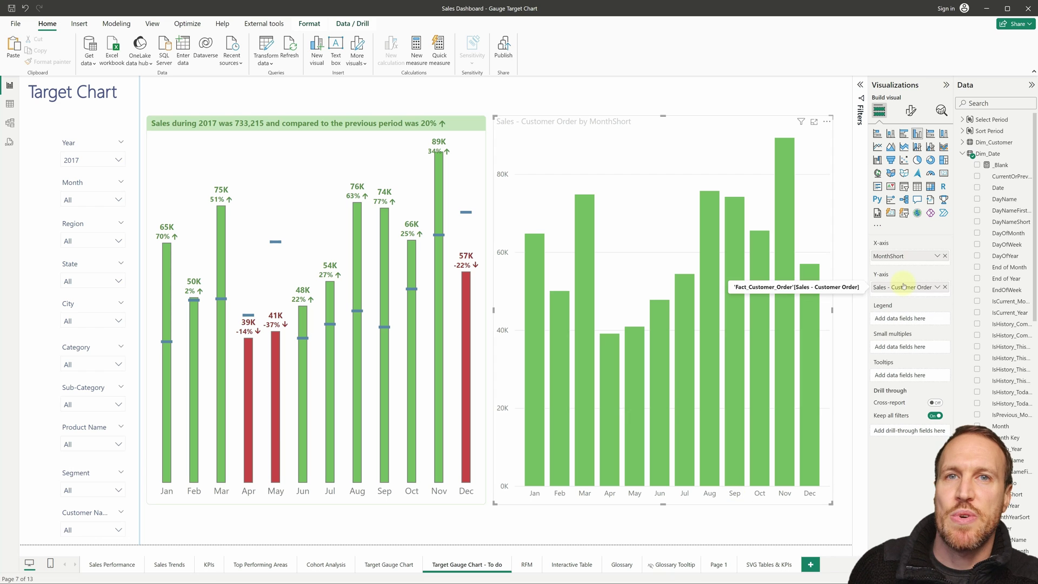
click(963, 156)
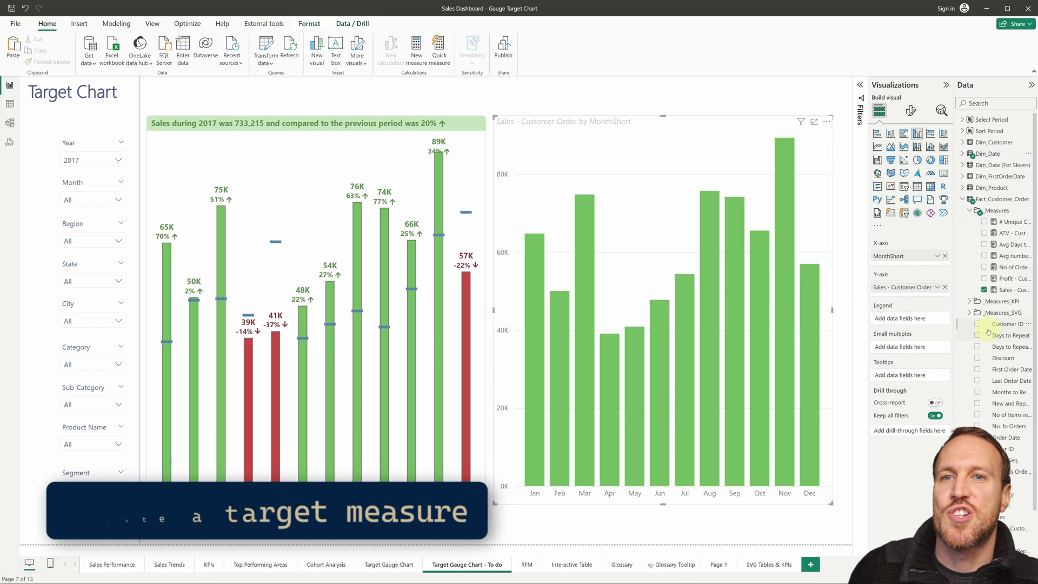
click(969, 301)
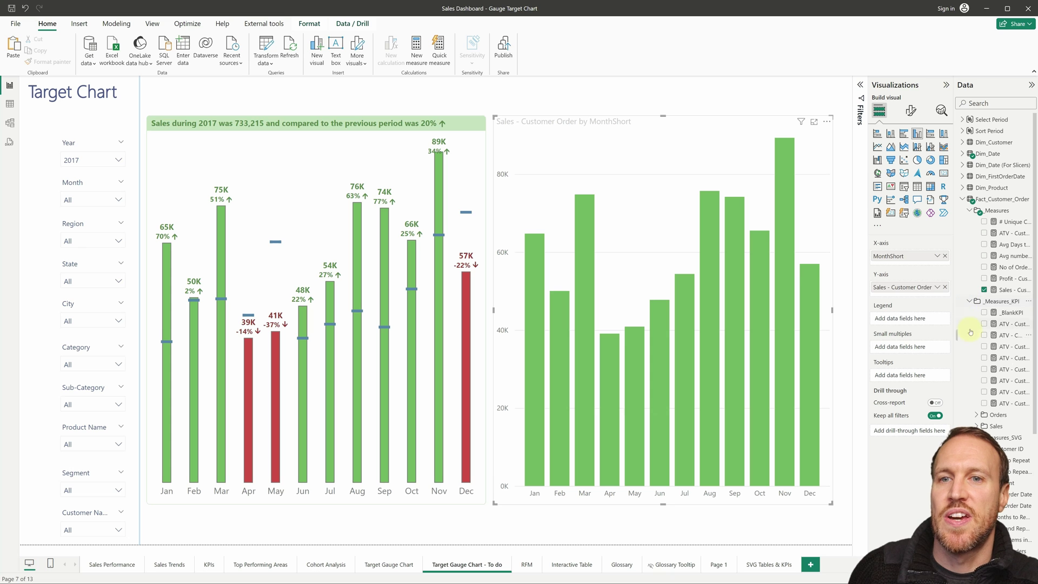
click(995, 426)
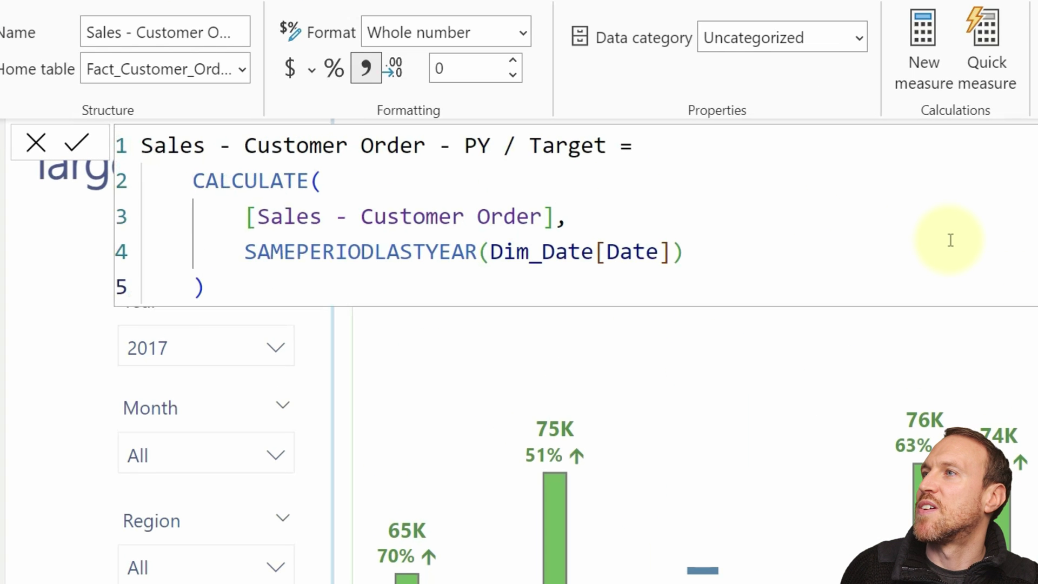
scroll(950, 240, up, 1)
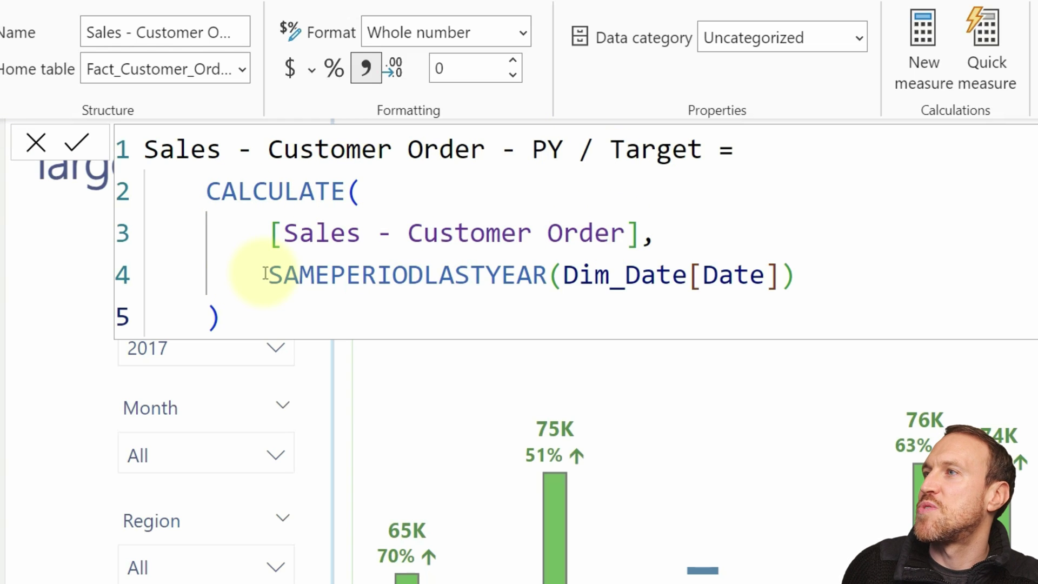
click(283, 275)
drag(283, 275, 813, 269)
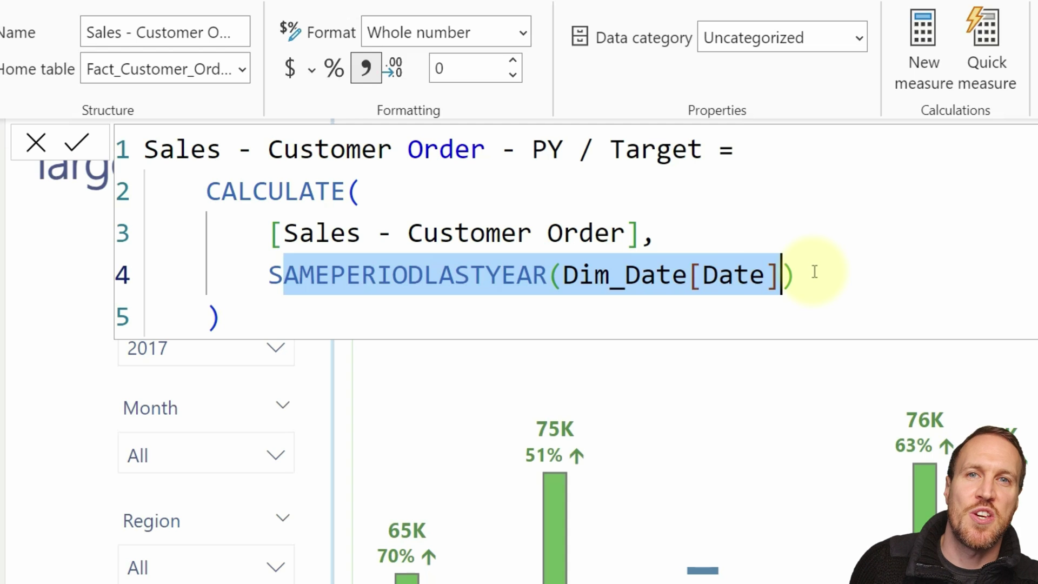
click(820, 261)
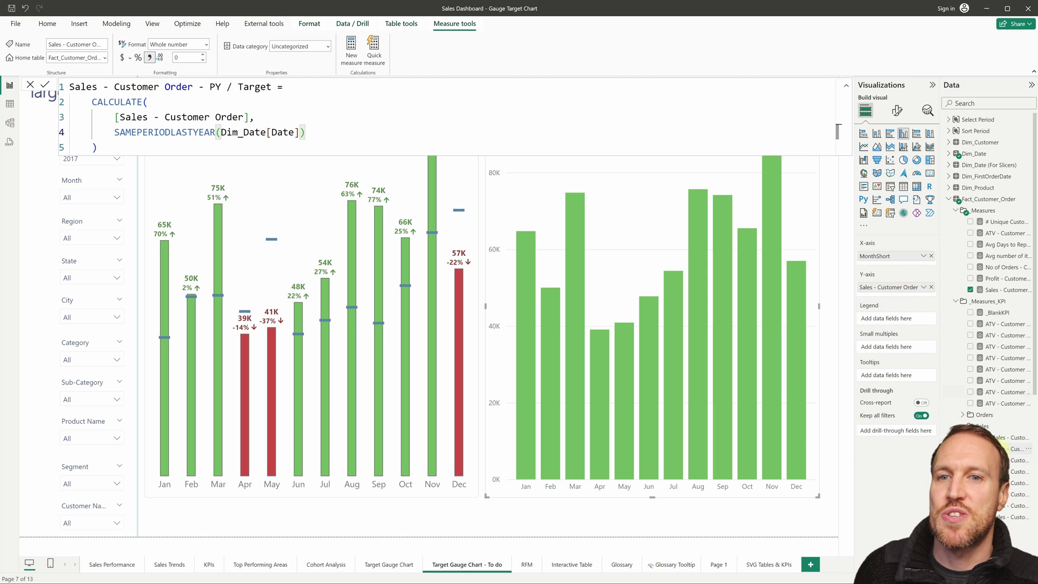
Step: Add the Sales - Customer Order - PY / Target measure to the column chart's Y-axis
drag(1011, 448, 913, 292)
click(517, 111)
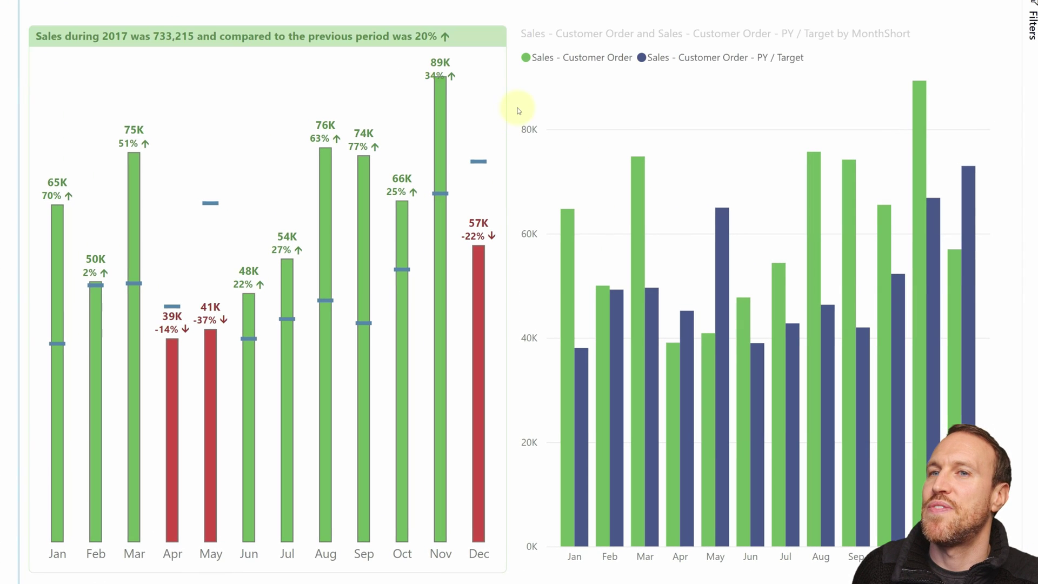
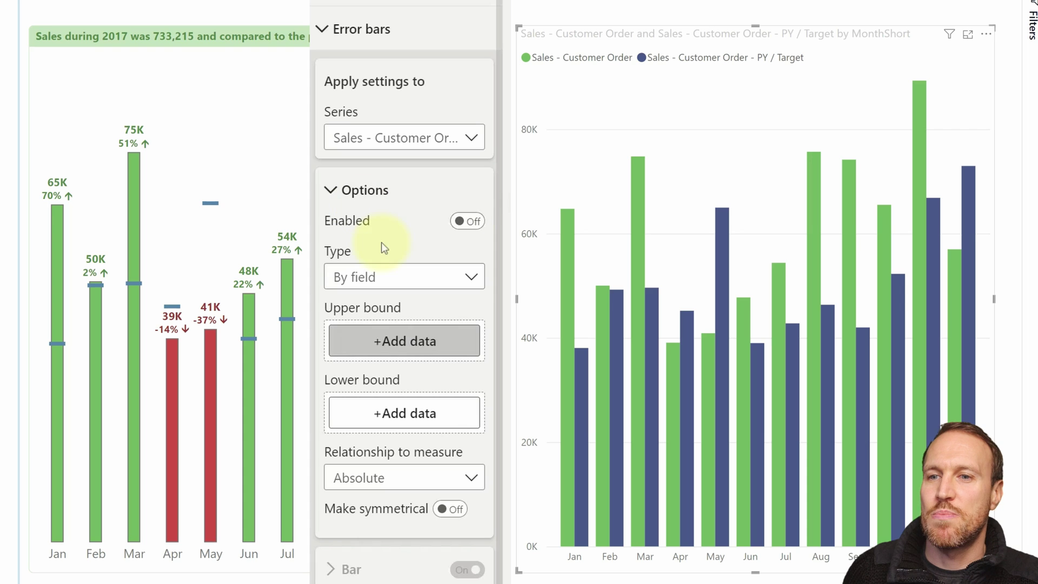
Step: Enable error bars on the customer order series with Sales - Customer Order - PY / Target as both upper and lower bound
click(471, 224)
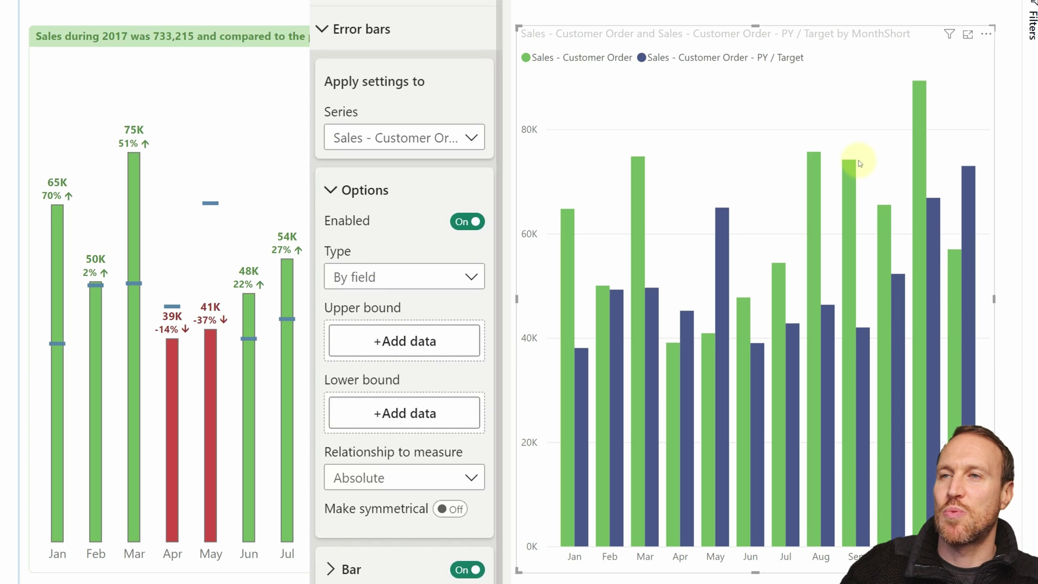
mouse_move(859, 162)
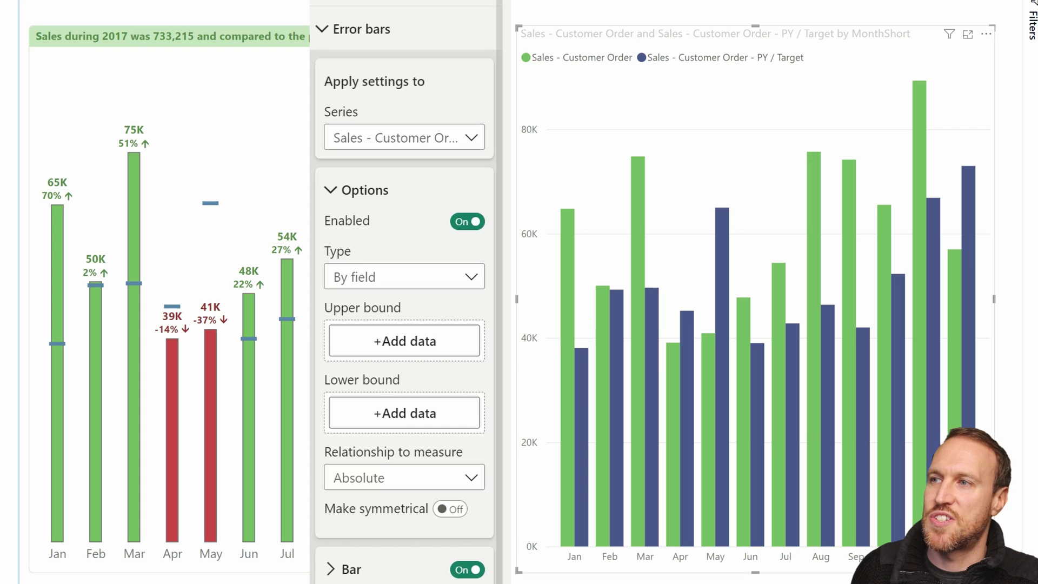
mouse_move(920, 411)
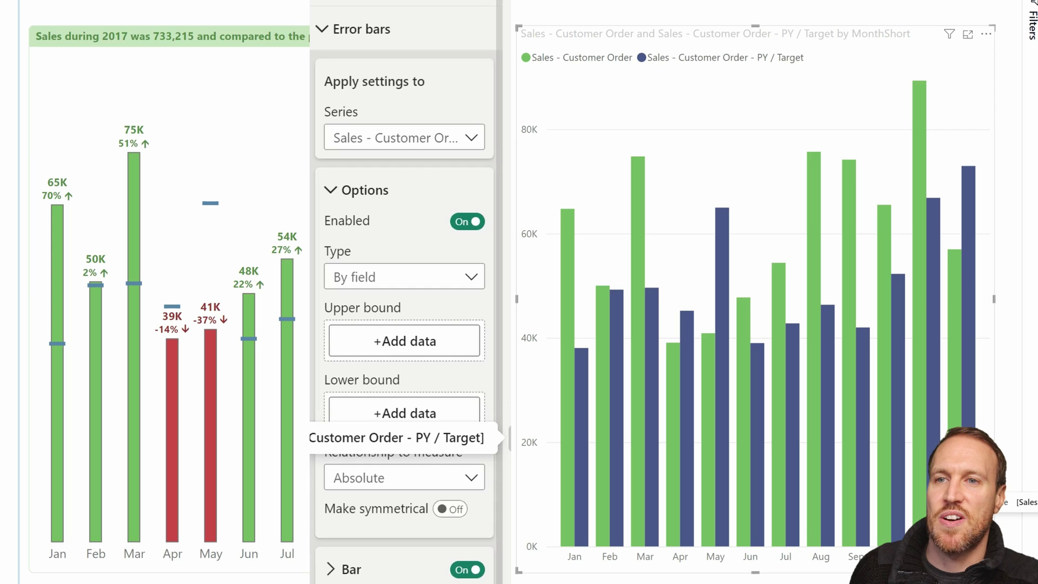
drag(397, 438, 412, 341)
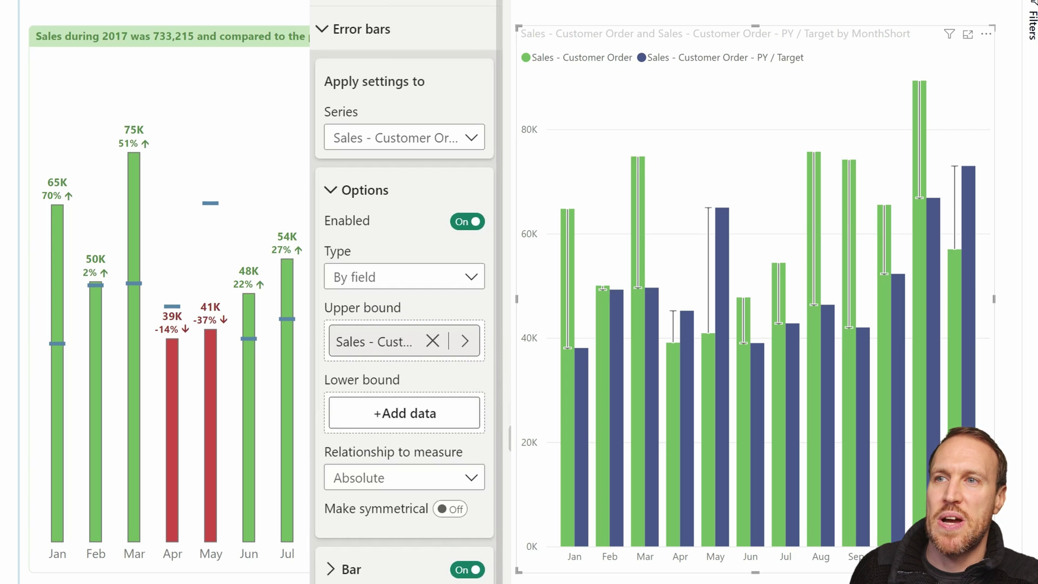
drag(403, 478, 405, 414)
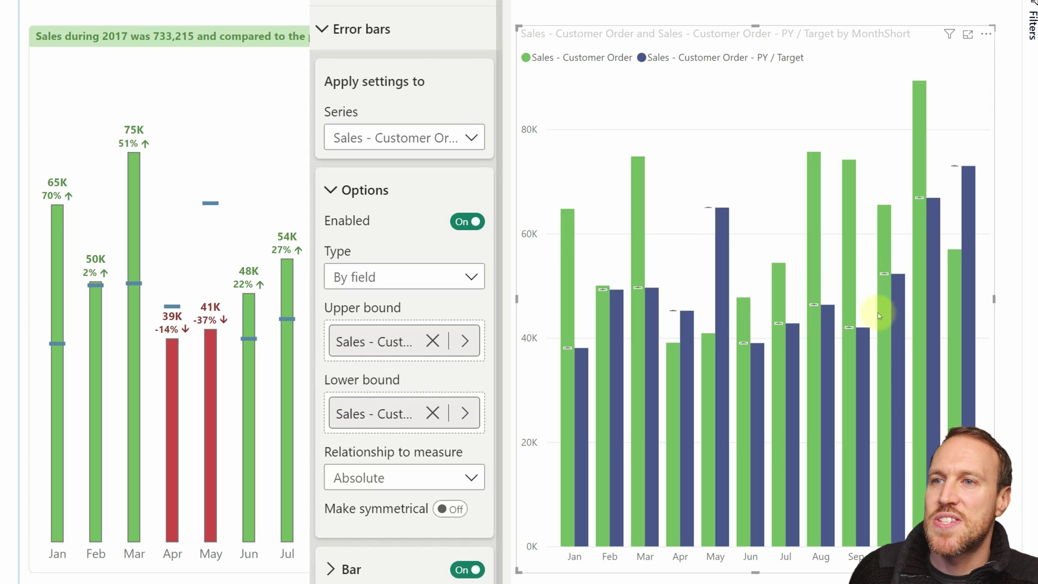
Step: Turn off the column chart's tooltips and remove the Sales - Customer Order - PY / Target measure from its Y-axis
mouse_move(863, 333)
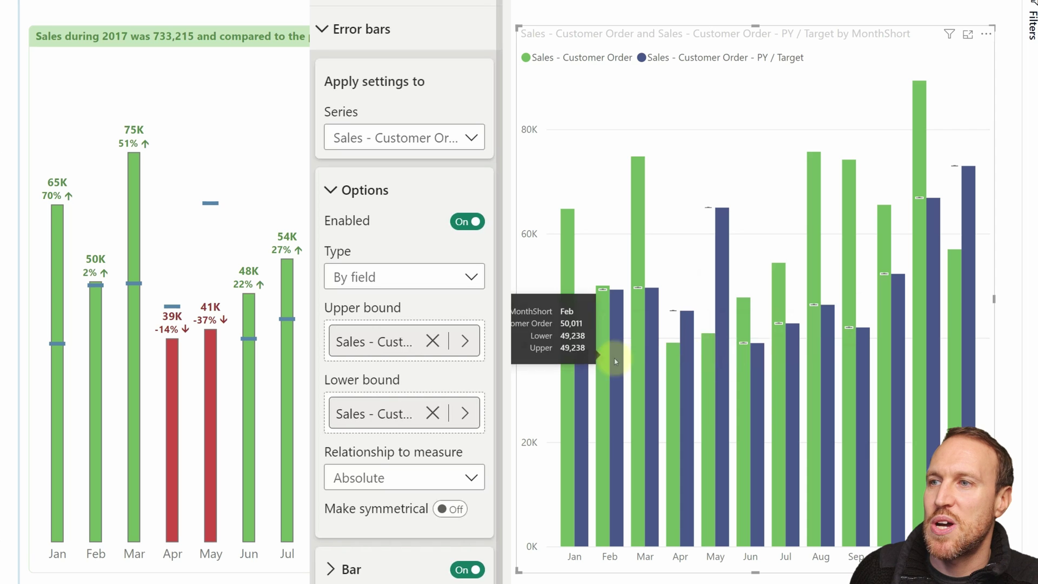
scroll(413, 422, up, 15)
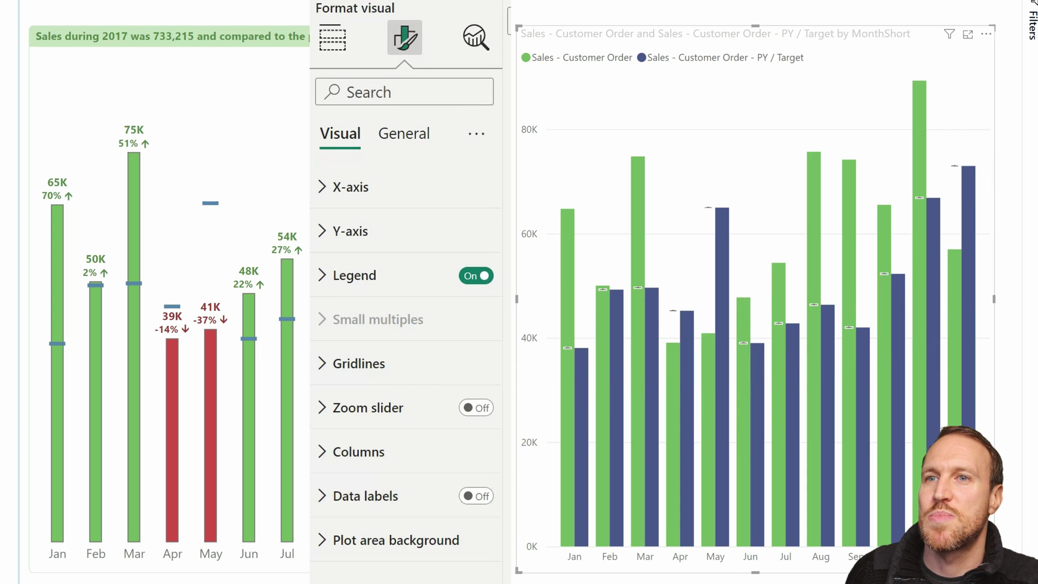
click(404, 133)
click(460, 370)
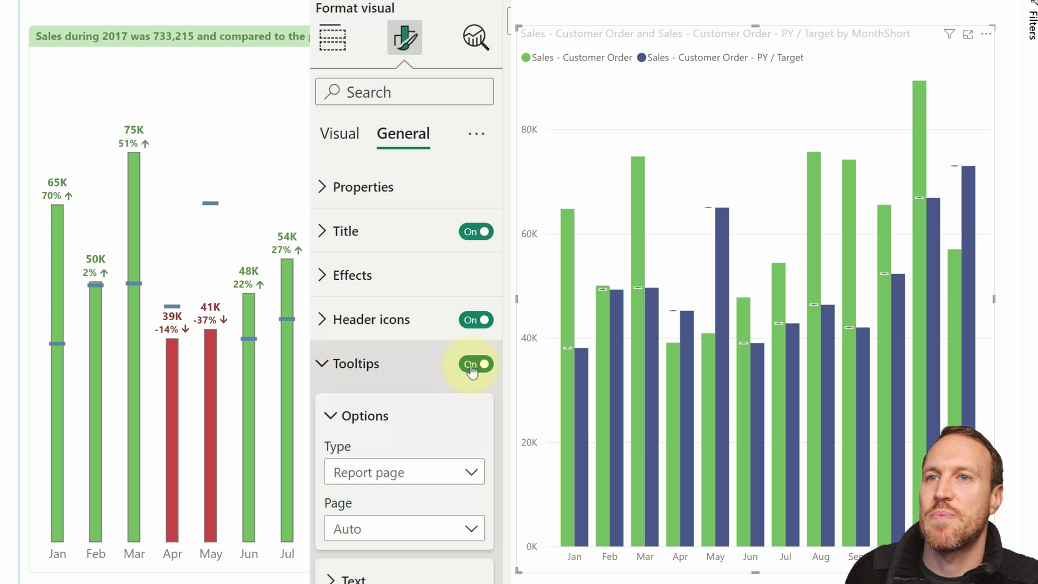
click(471, 368)
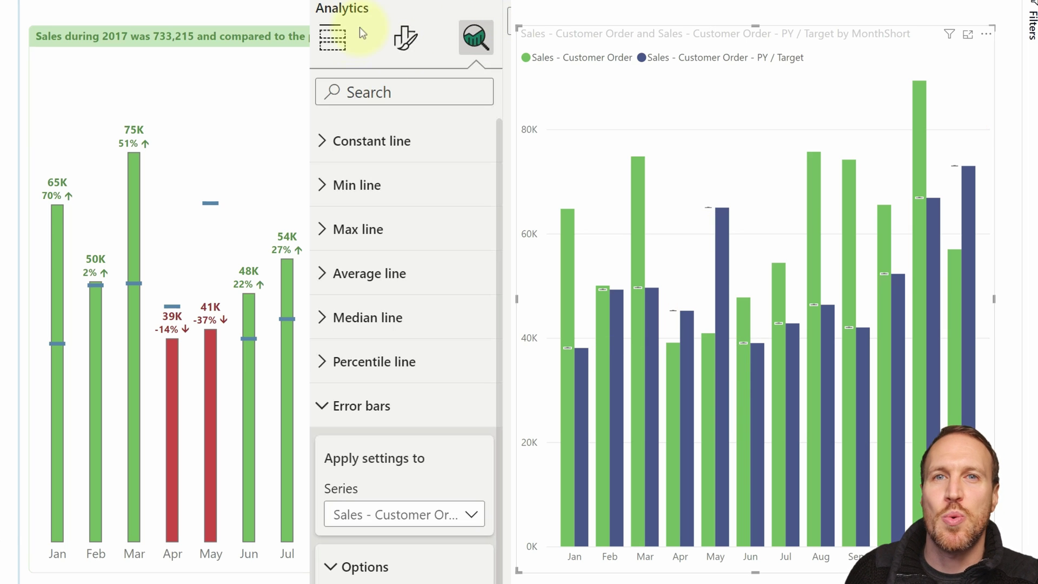
click(333, 48)
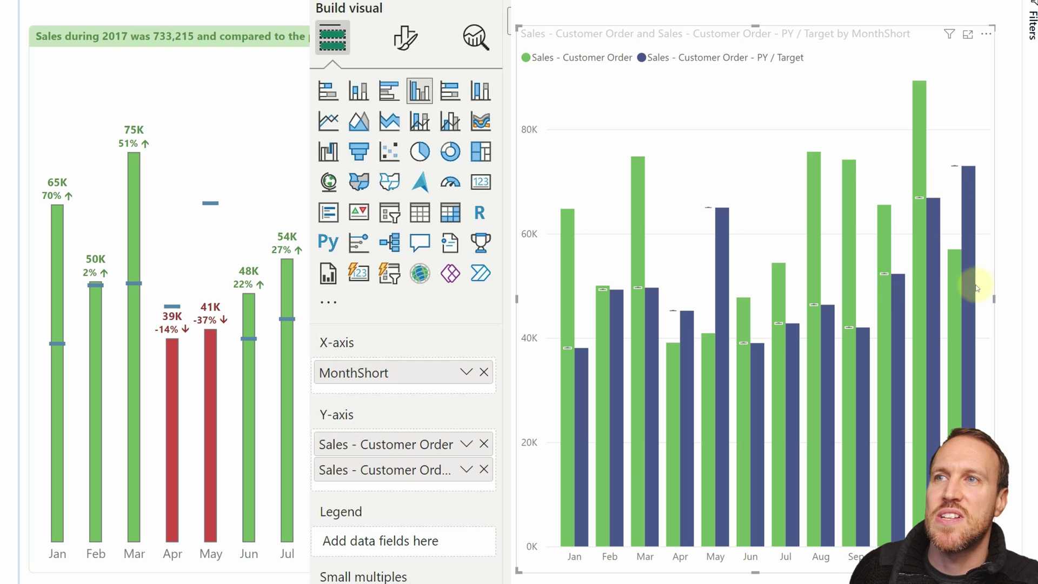
click(484, 470)
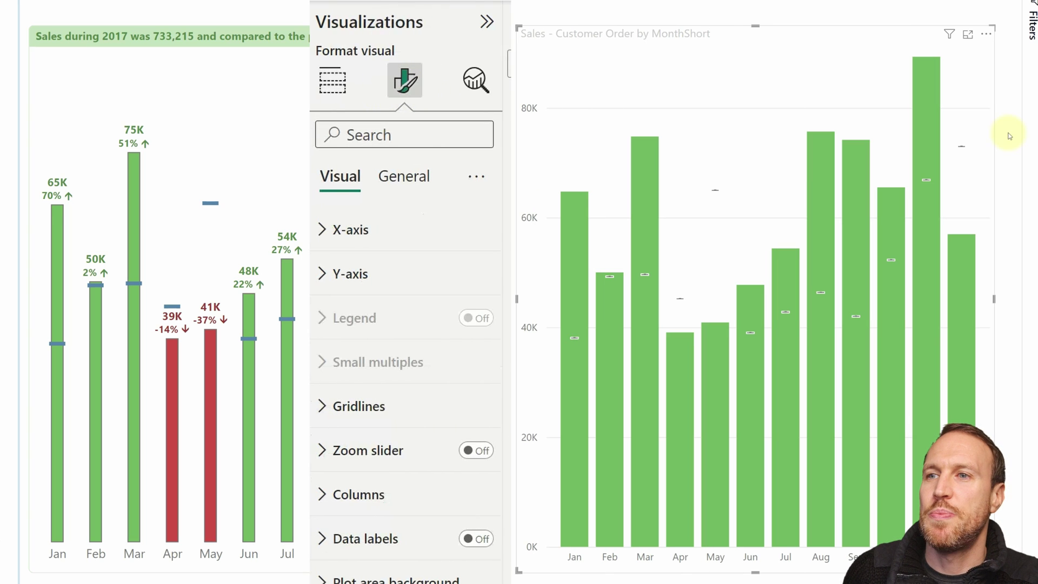
Step: Open the bar appearance settings of the column chart's error bars
click(476, 79)
click(355, 446)
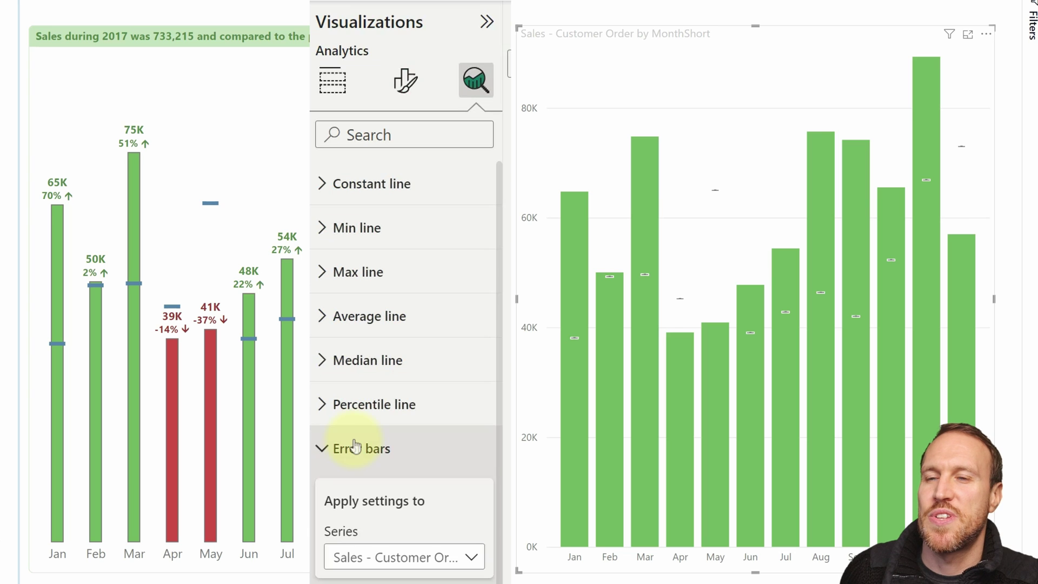
scroll(400, 404, down, 10)
click(400, 405)
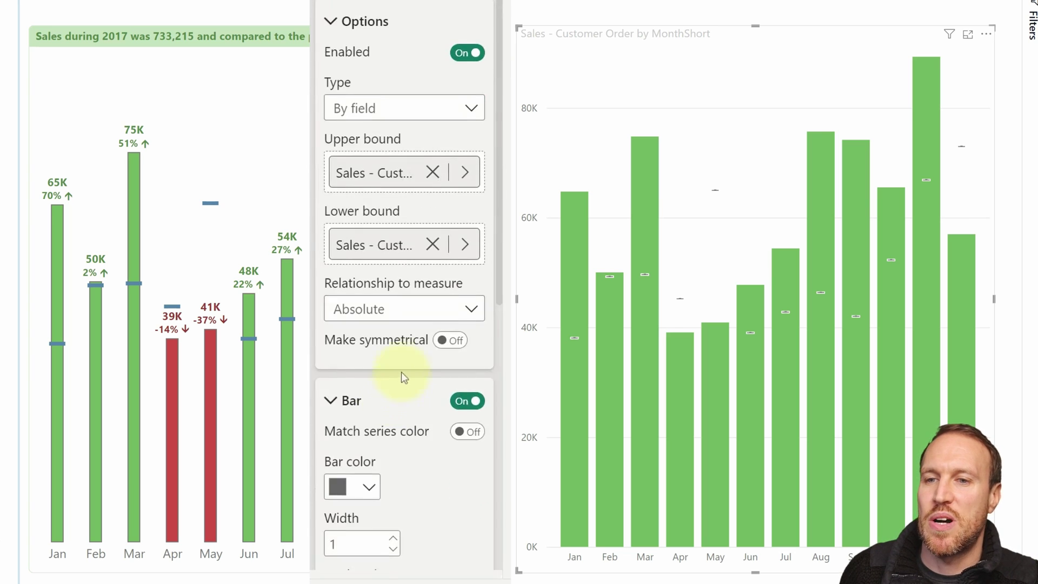
scroll(401, 389, down, 5)
Step: Try the circle marker shape on the error bars and return to the long dash
click(424, 232)
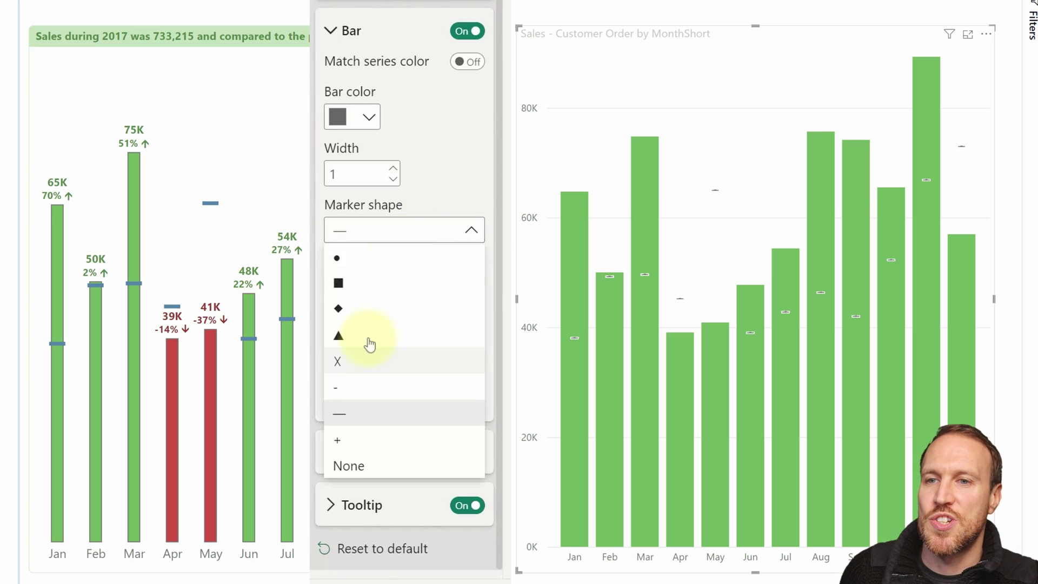
click(340, 258)
click(405, 230)
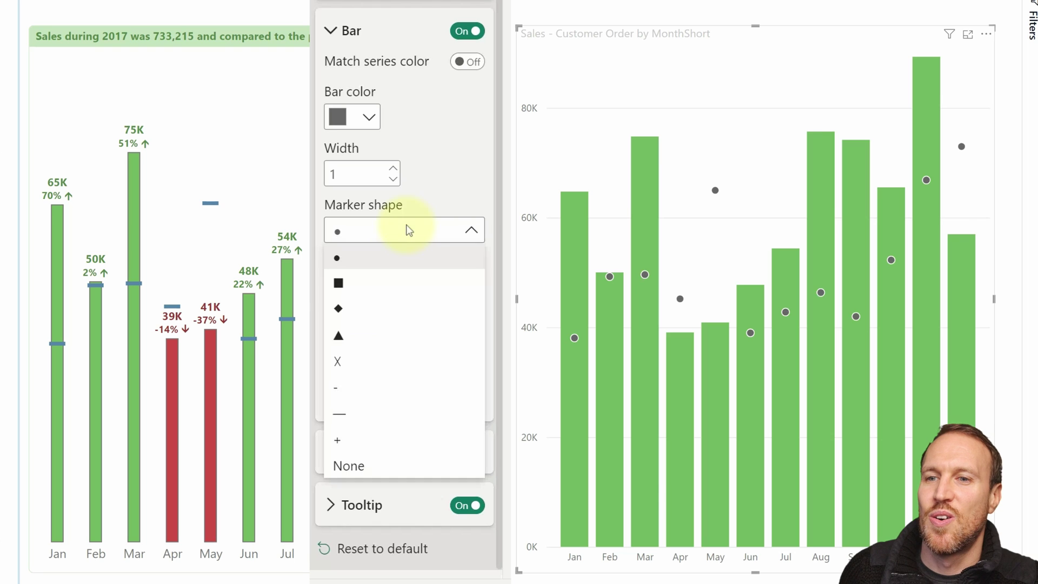
key(Escape)
click(424, 231)
click(383, 412)
Step: Set the error bars' width to 10 and marker size to 10, with a border size of 1 px
click(393, 168)
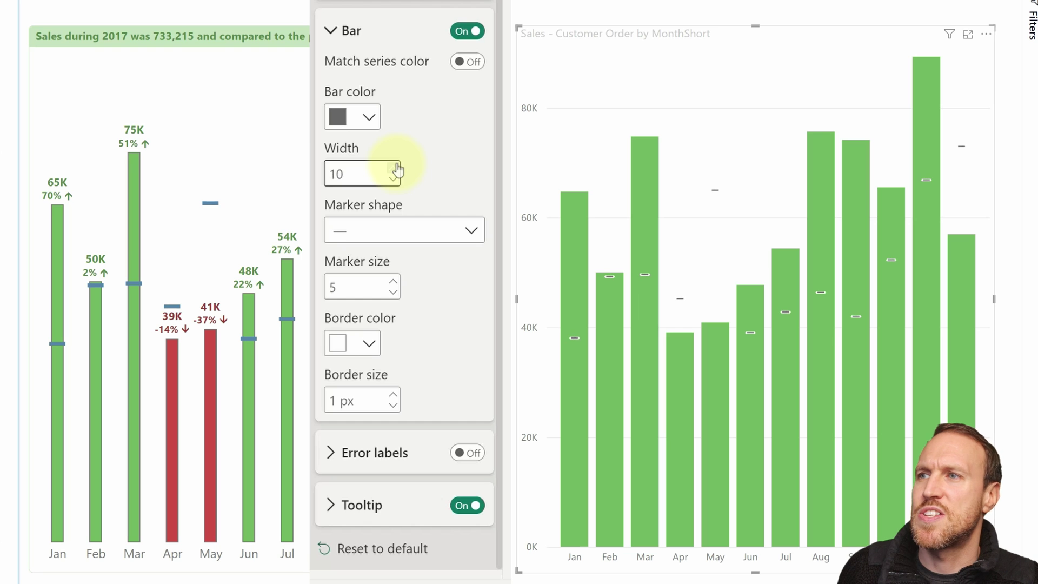
click(392, 282)
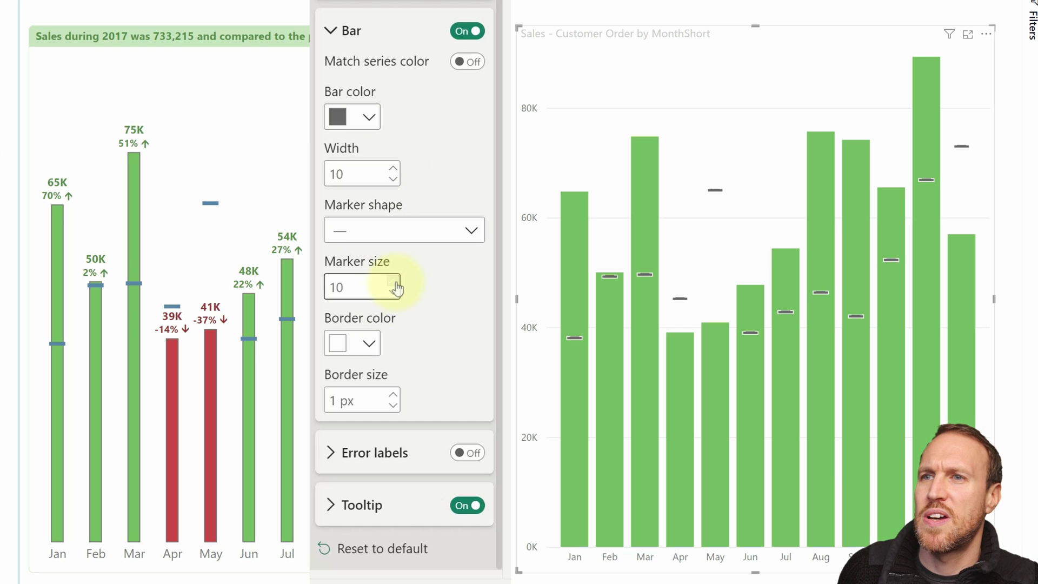
click(394, 396)
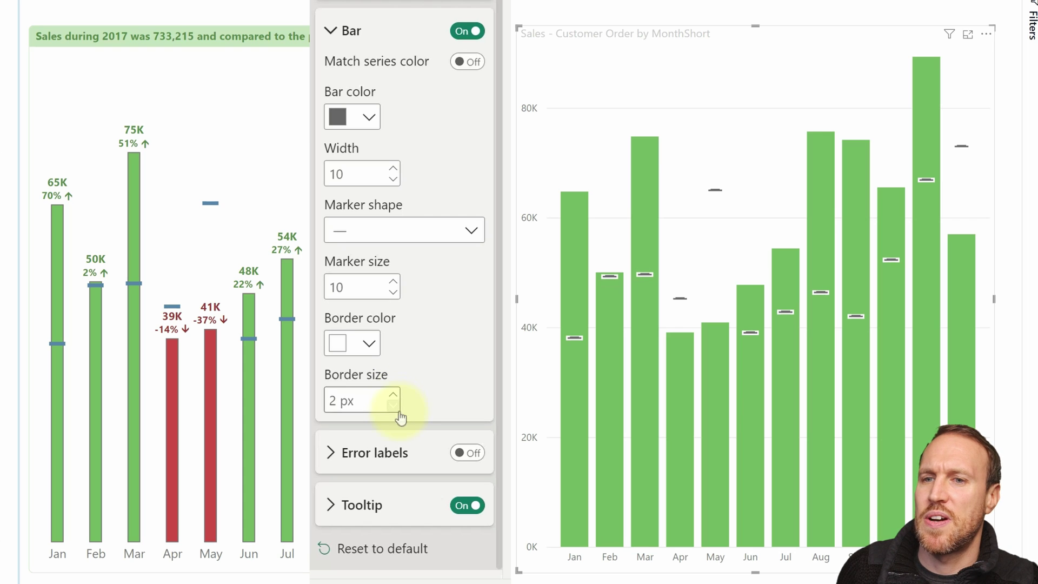
click(394, 405)
Step: Set the error bars' border color and bar color to the muted blue theme shade #6e79a1
click(372, 340)
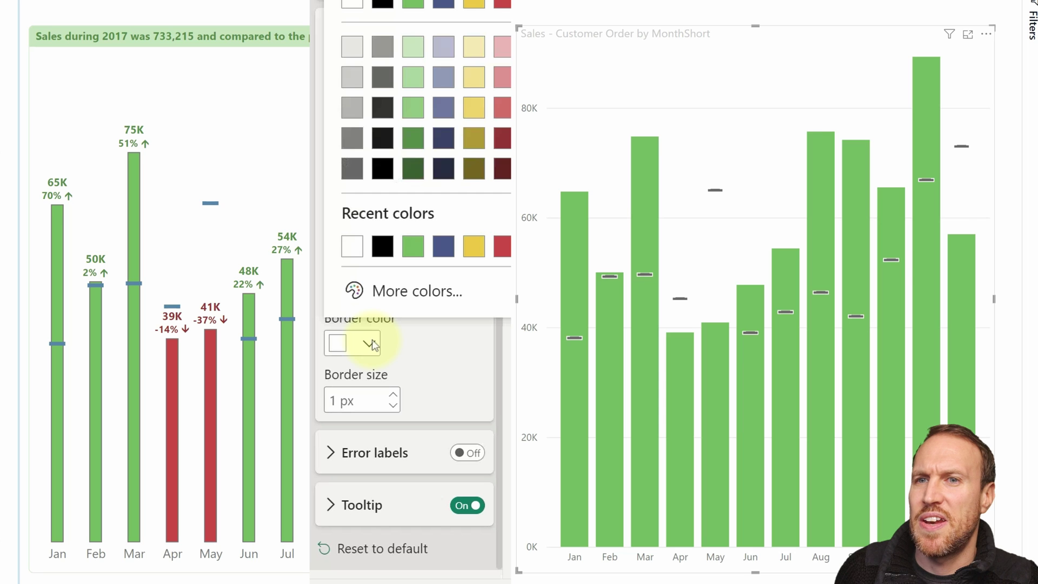
click(438, 107)
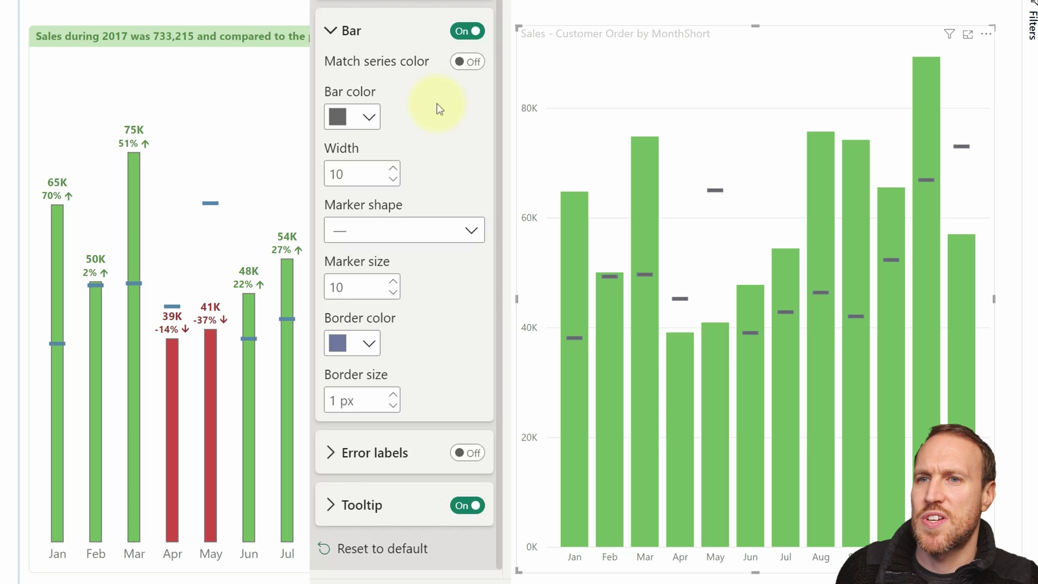
click(369, 116)
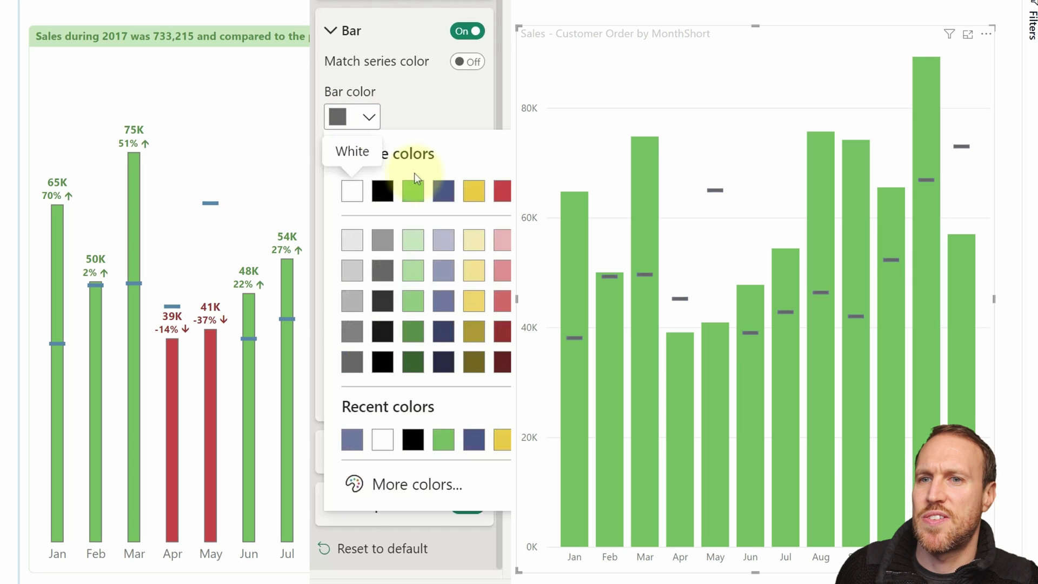
click(448, 299)
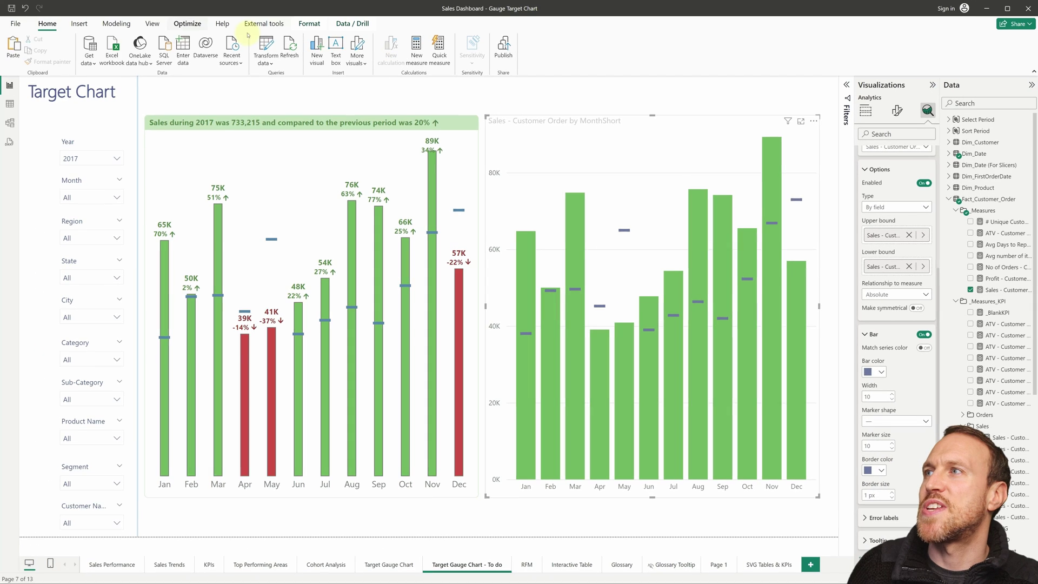
Step: Look up the City park theme in the report's theme gallery without changing the theme
click(152, 28)
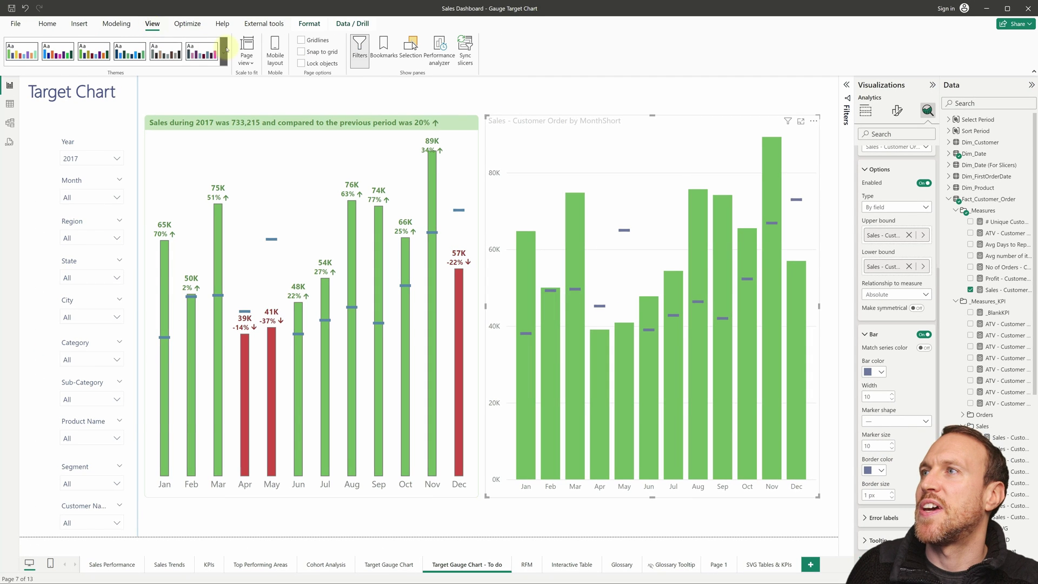
click(223, 53)
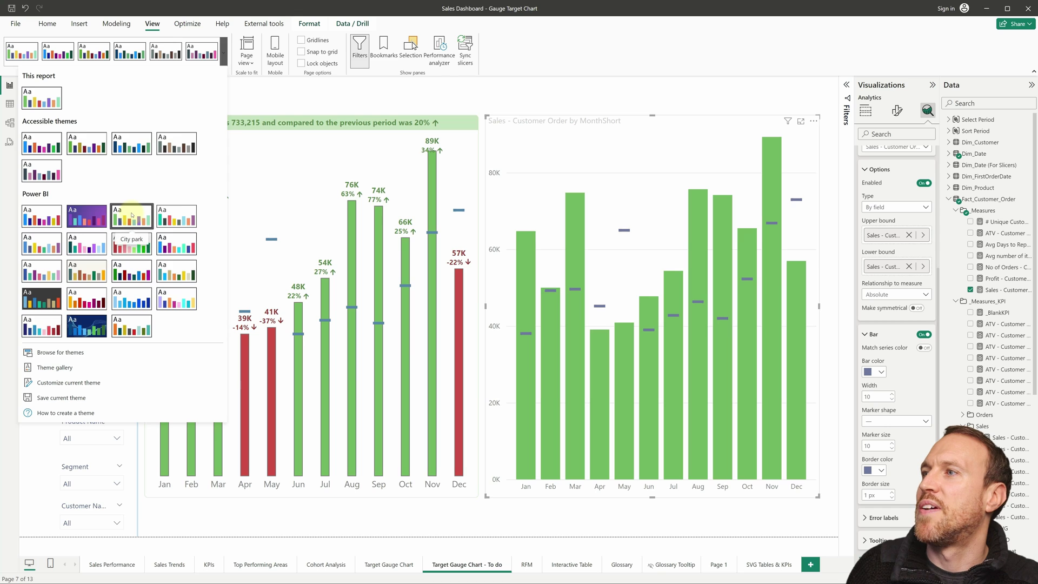
key(Escape)
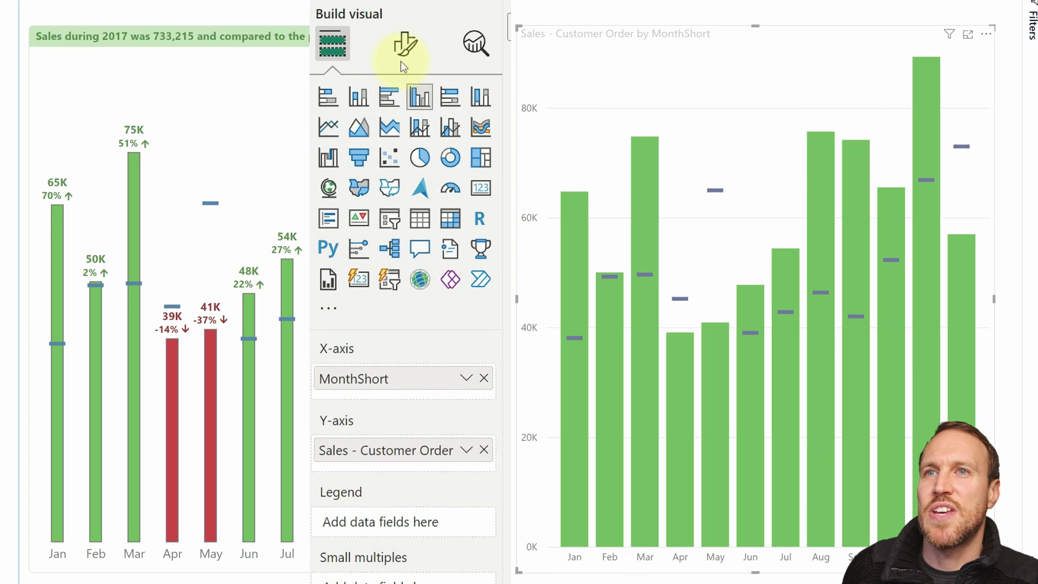
Step: Set the space between categories of the chart's columns to 65 %
click(404, 43)
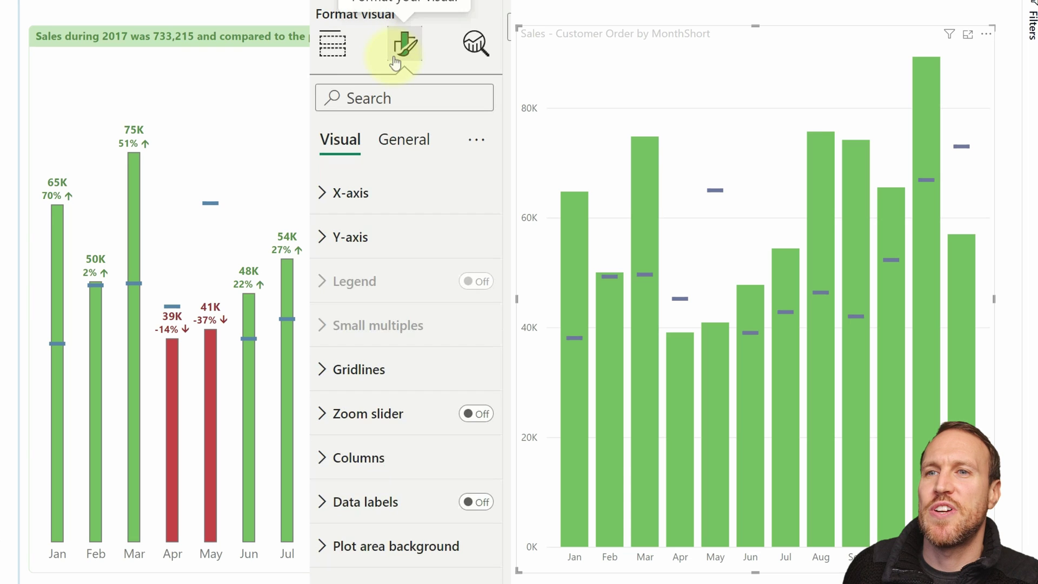
click(360, 457)
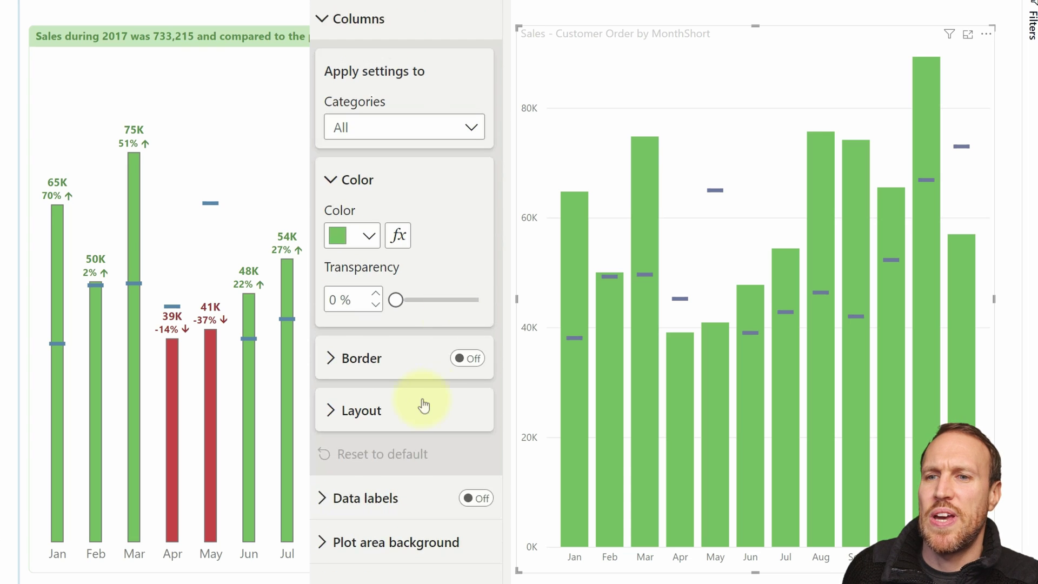
click(402, 420)
scroll(422, 378, down, 1)
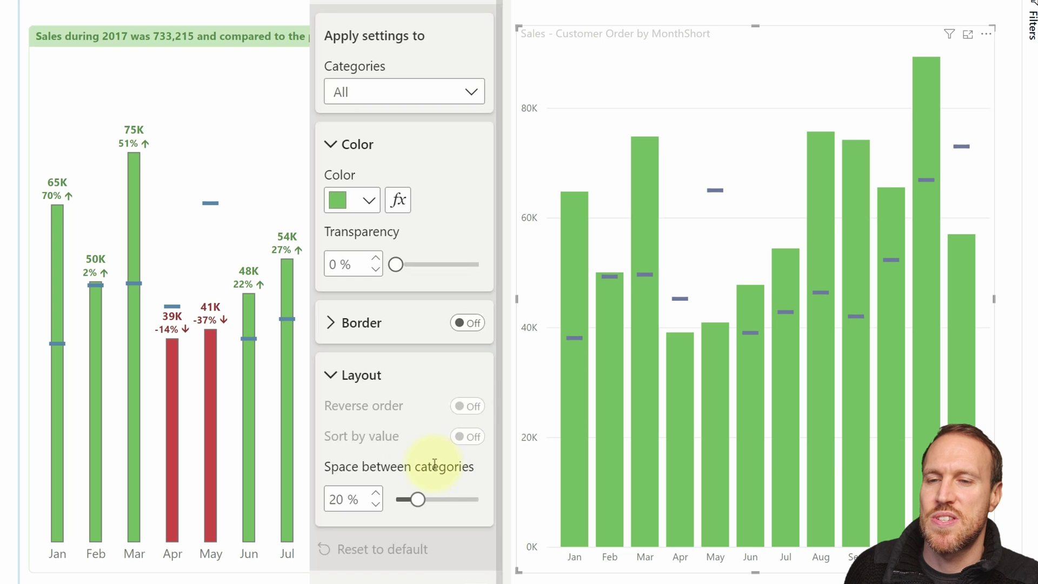
drag(417, 499, 448, 499)
scroll(382, 497, up, 10)
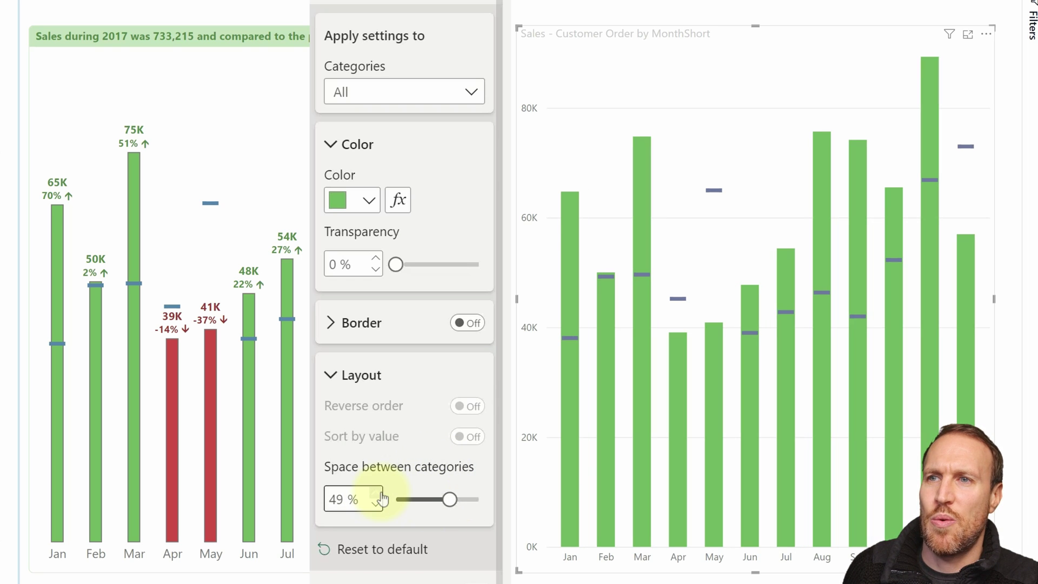
scroll(382, 498, up, 6)
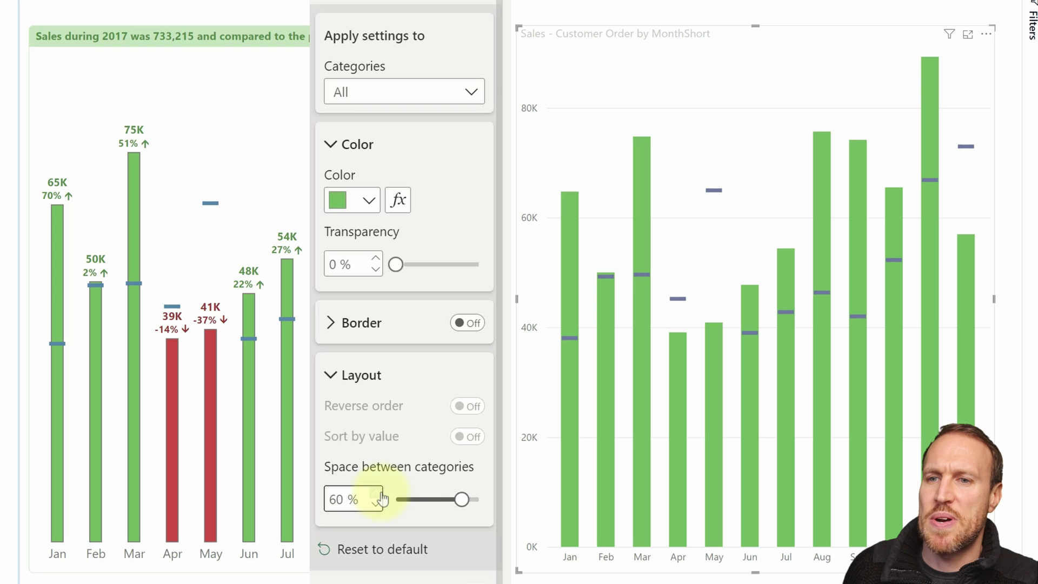
scroll(382, 498, up, 1)
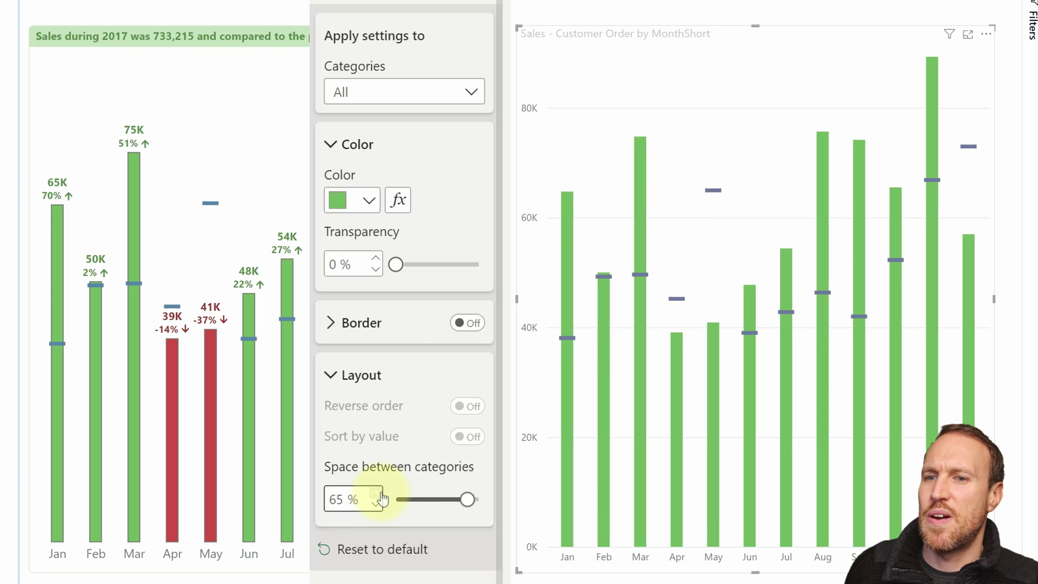
Step: Turn on the column borders in the muted blue shade #6e79a1 with a width of 1 px
click(464, 323)
click(337, 325)
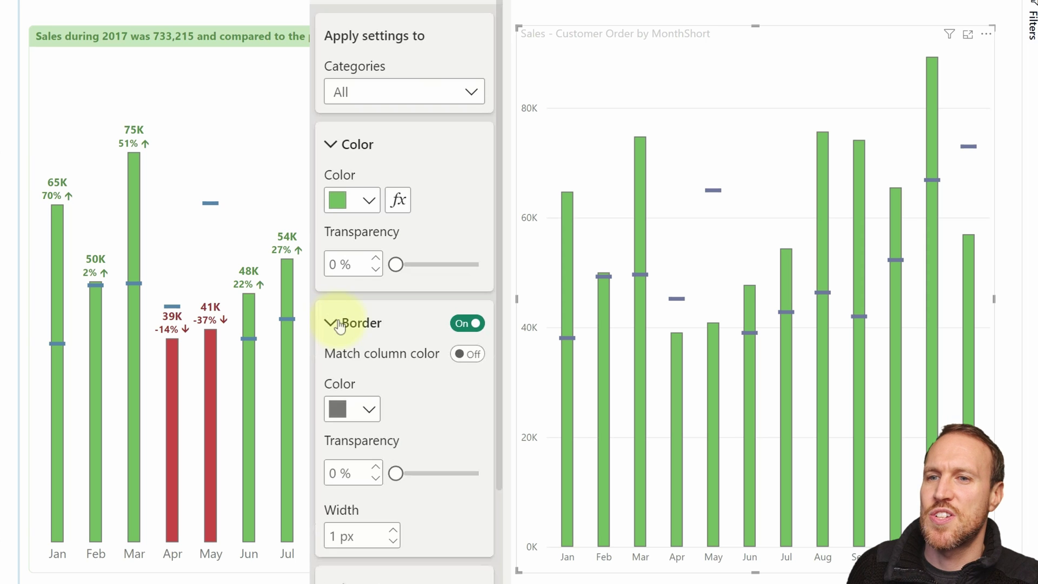
click(370, 410)
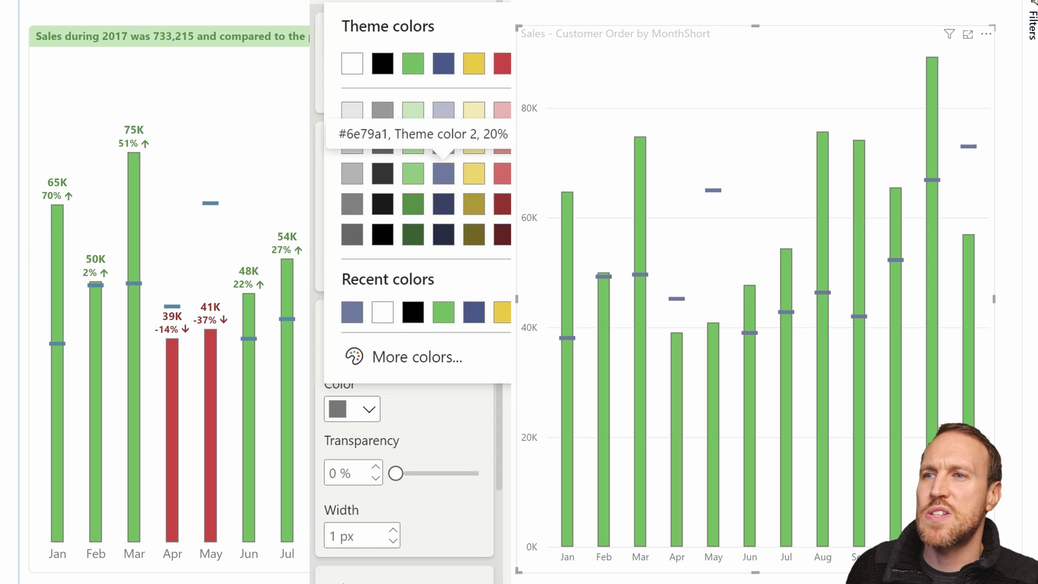
click(443, 177)
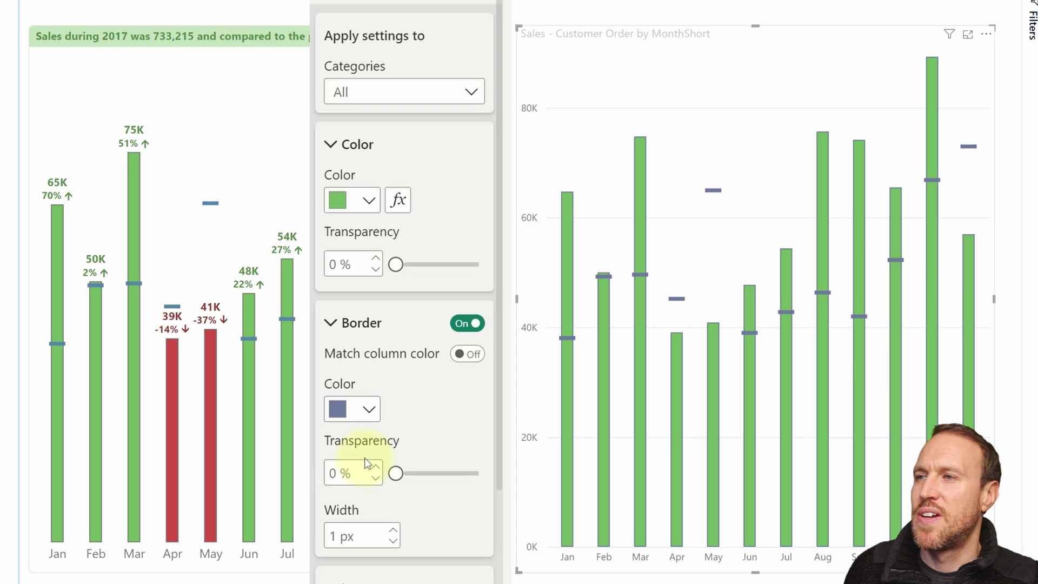
click(393, 530)
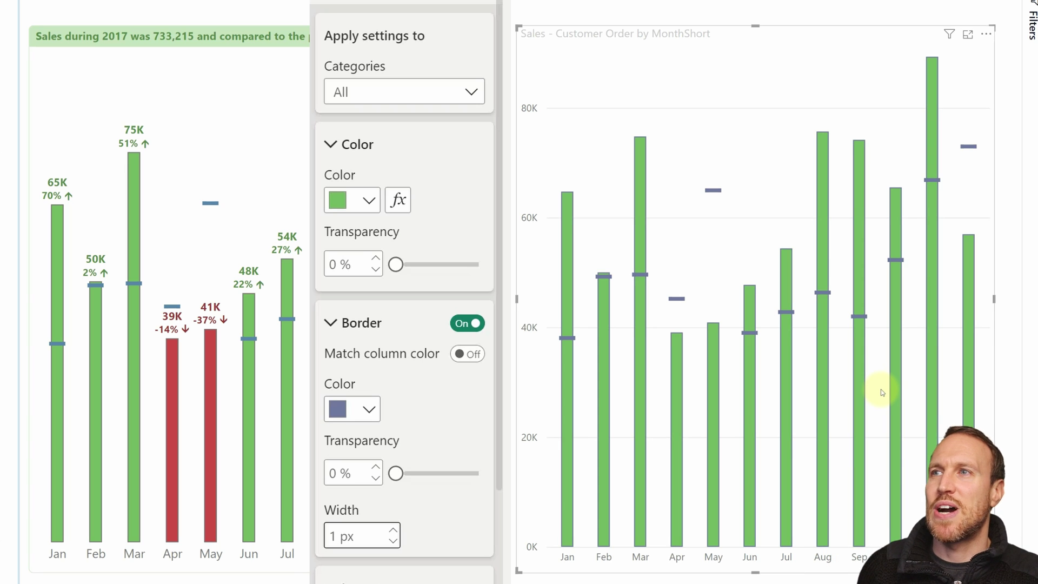
Step: Turn on data labels for the new column chart
scroll(405, 163, up, 5)
click(356, 70)
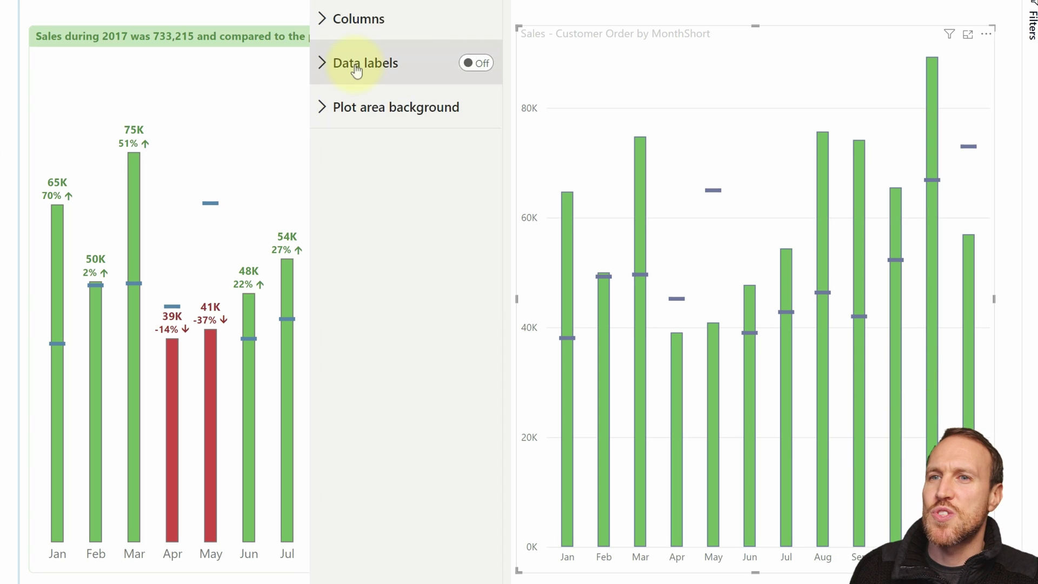
click(477, 65)
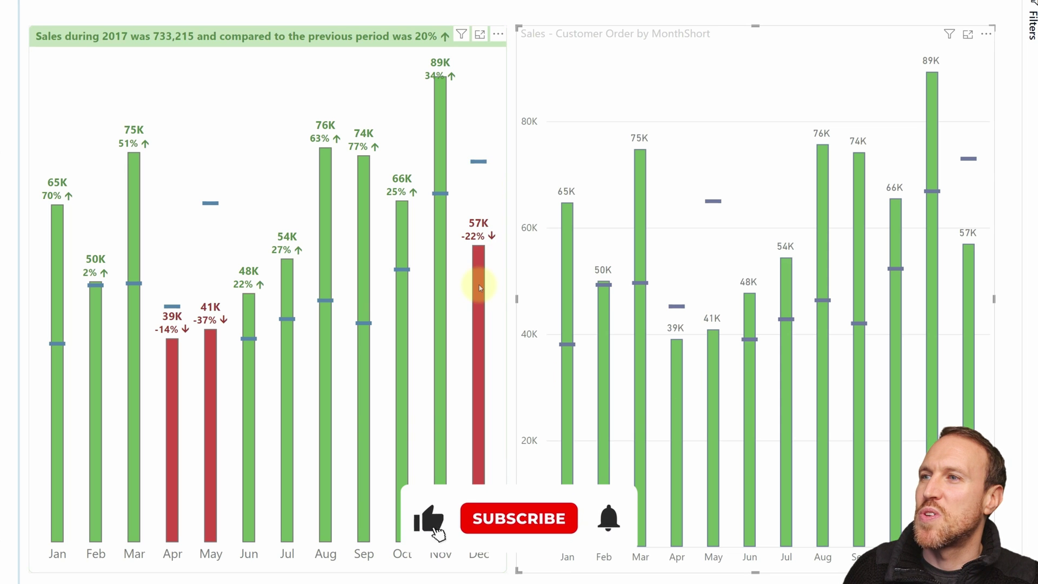
Step: Start conditional formatting of the column color with the Rules style, based on the Sales - Customer Order - Target Diff measure
mouse_move(480, 287)
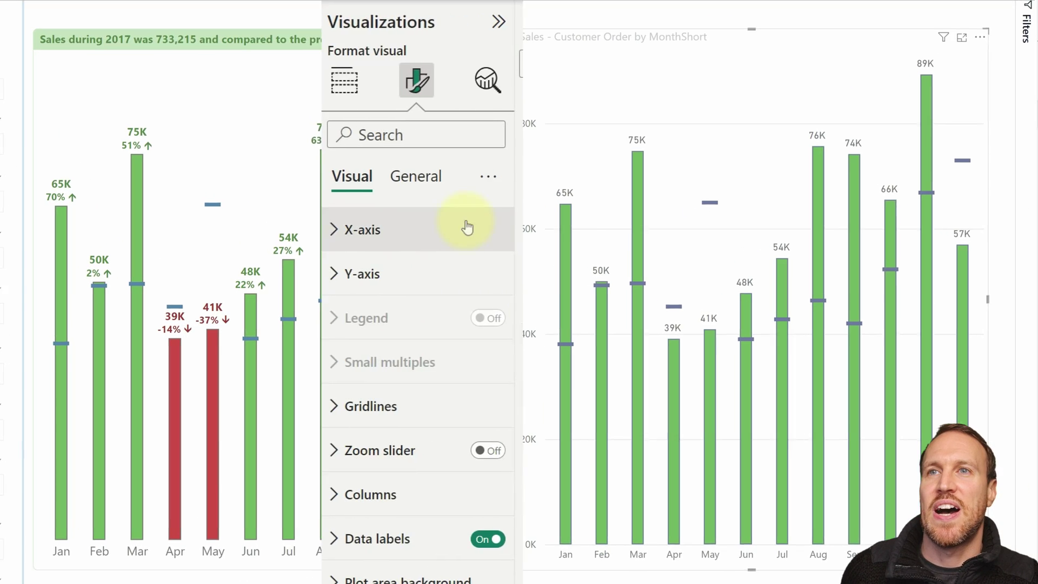
click(344, 80)
click(416, 80)
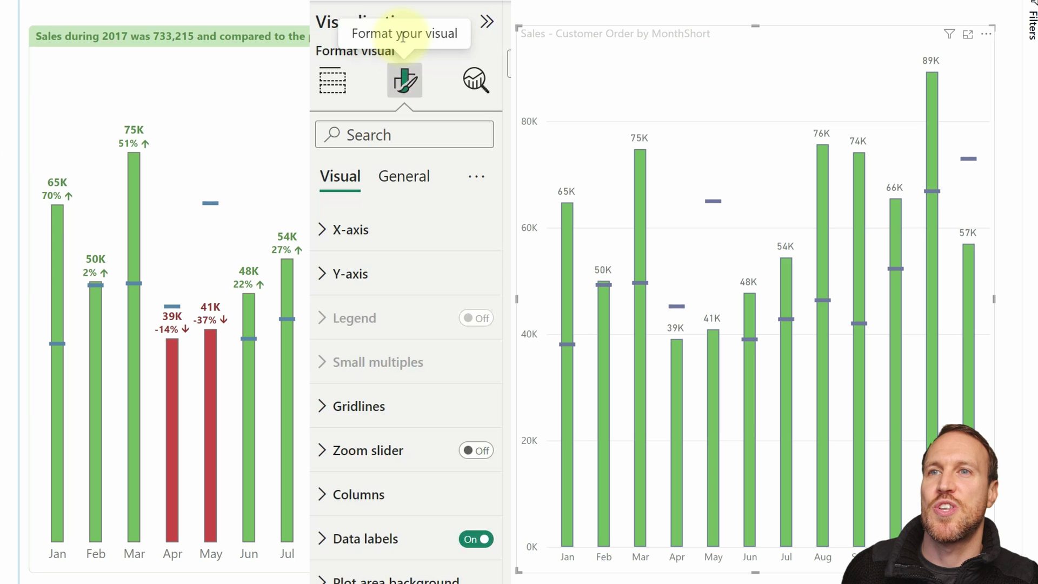
scroll(384, 461, down, 3)
click(381, 322)
scroll(377, 229, down, 2)
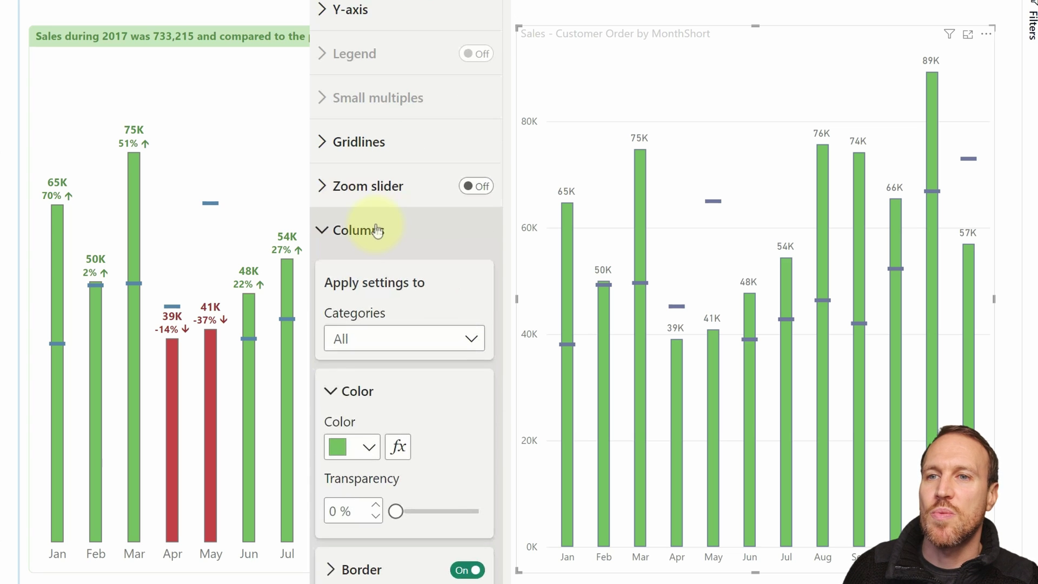
click(398, 446)
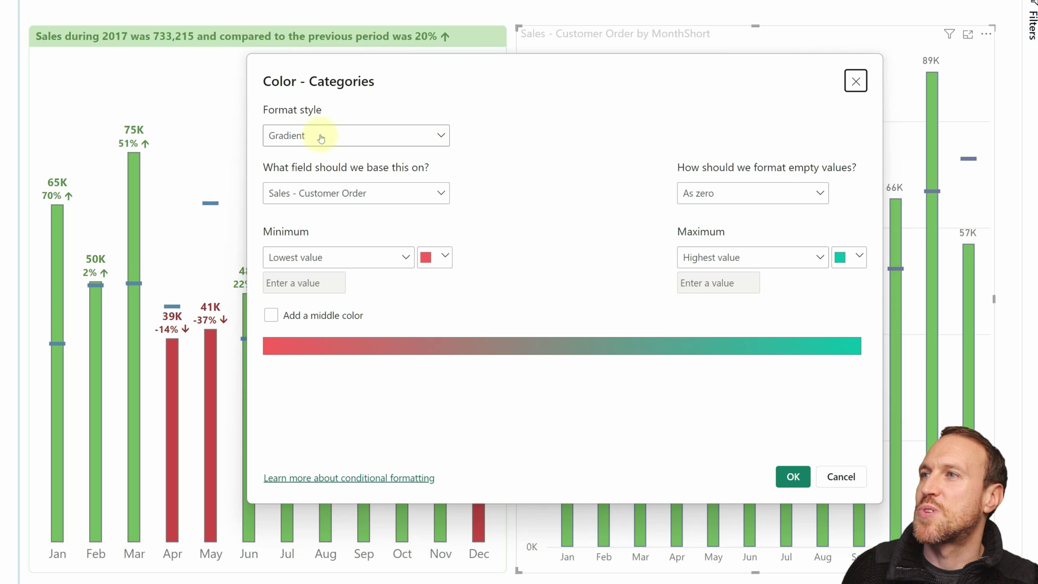
click(321, 137)
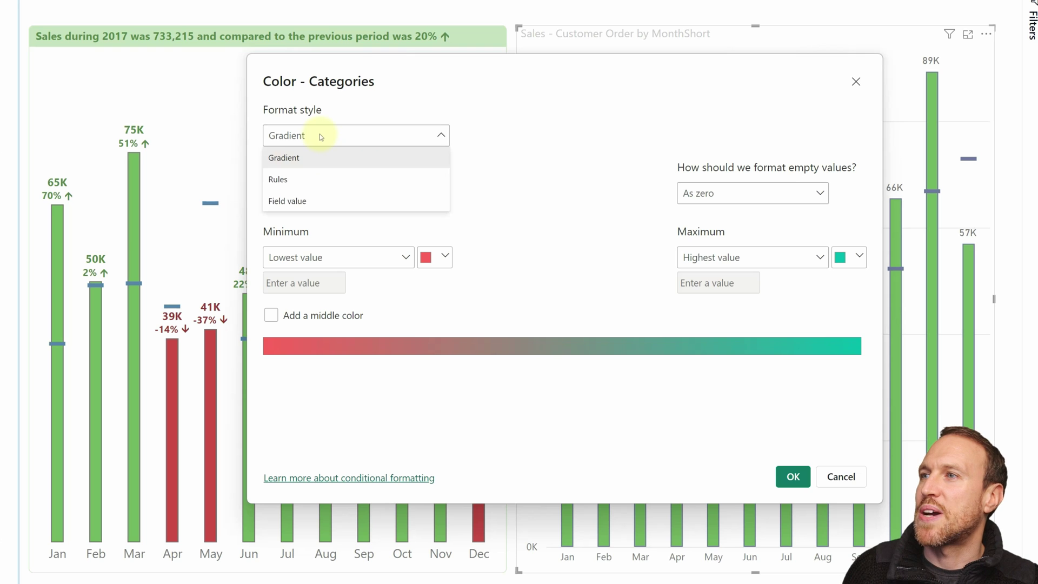
click(309, 184)
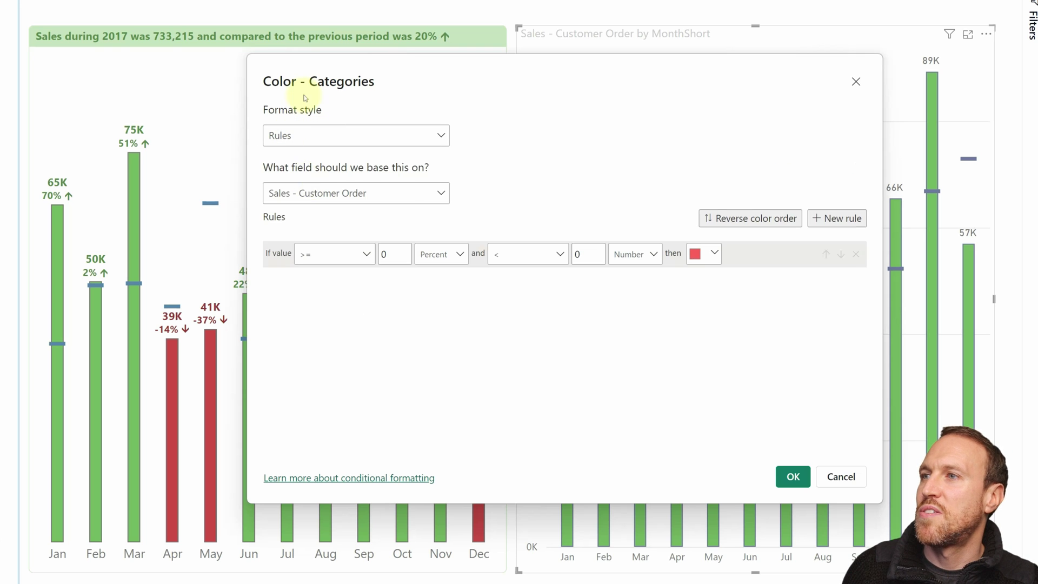
click(404, 195)
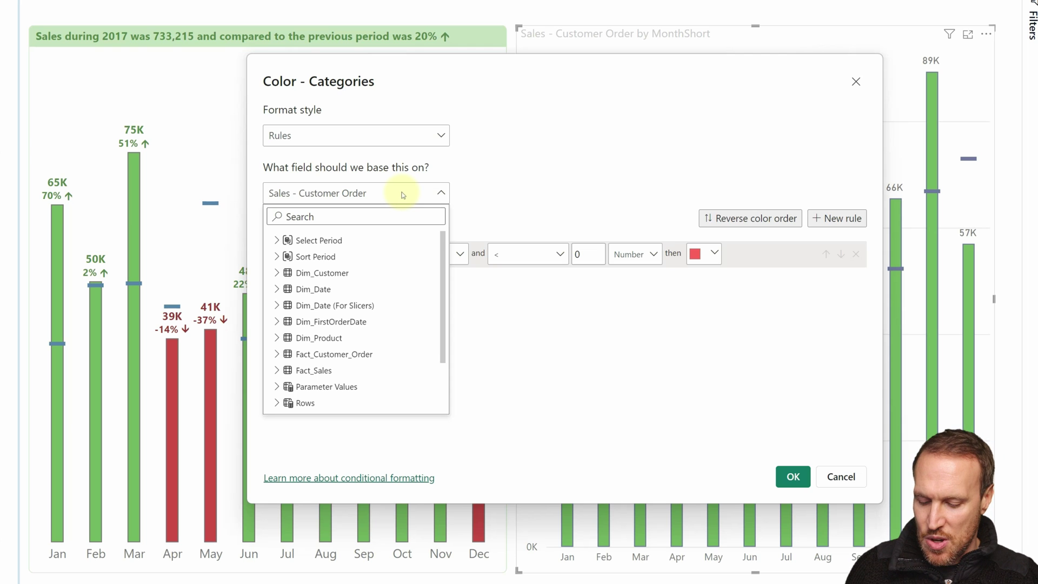
text(target)
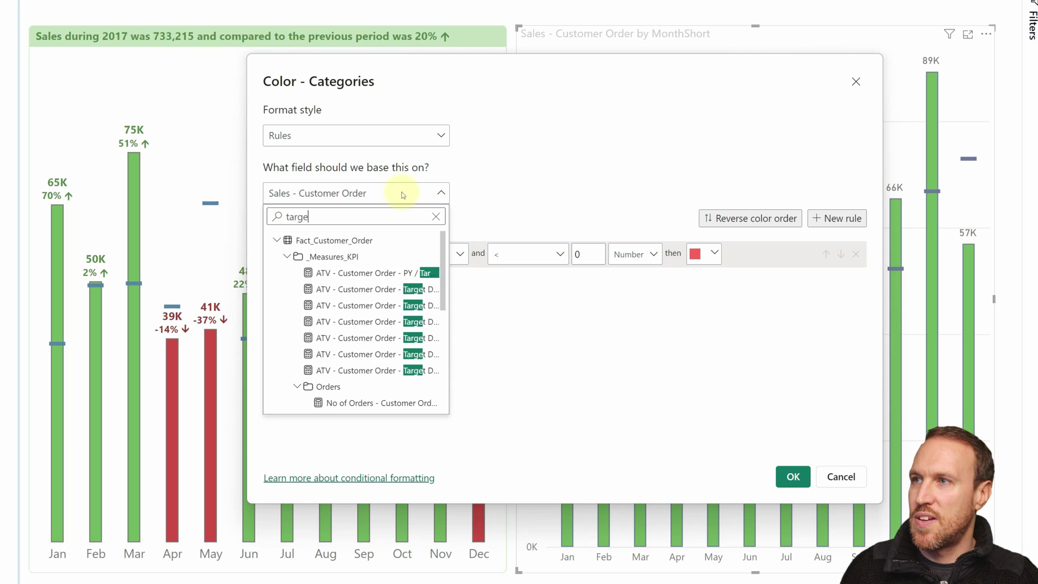
key(Return)
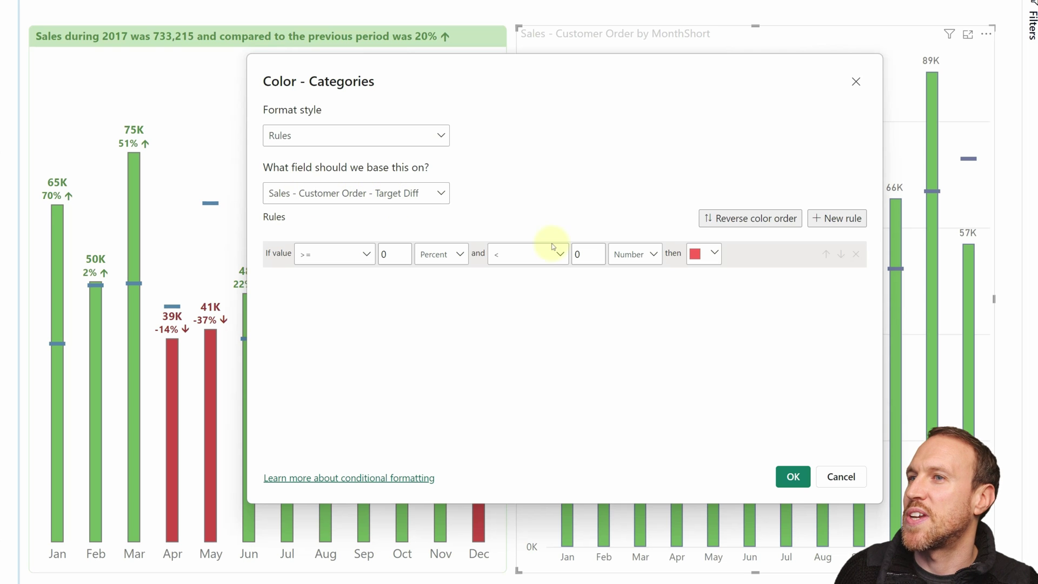
Step: Add a second column color rule, set both rules' lower bounds to Number, and start the first rule at Min
click(837, 218)
click(350, 283)
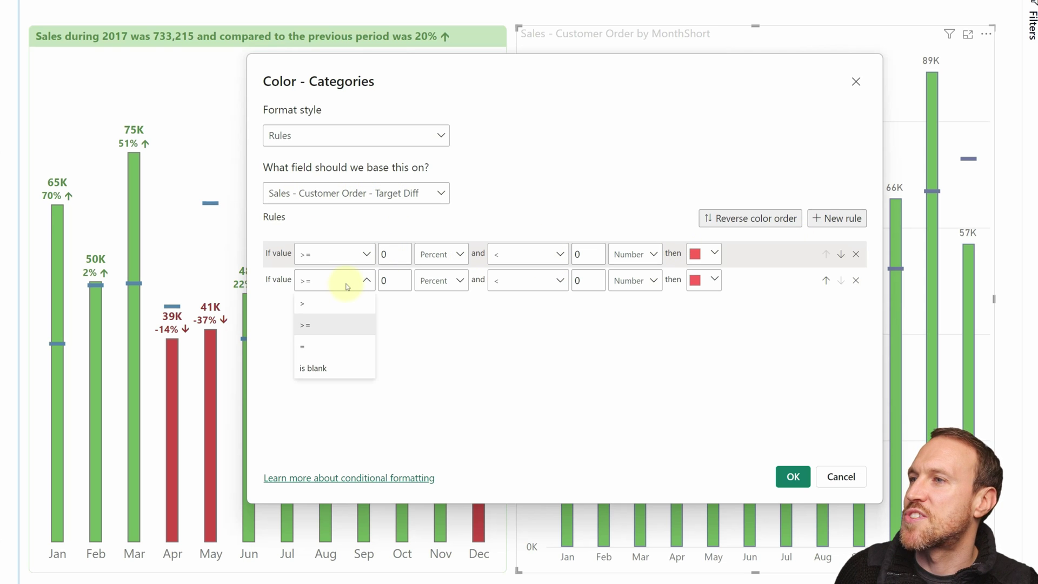
click(442, 279)
click(442, 279)
click(436, 306)
click(441, 254)
click(435, 277)
click(396, 256)
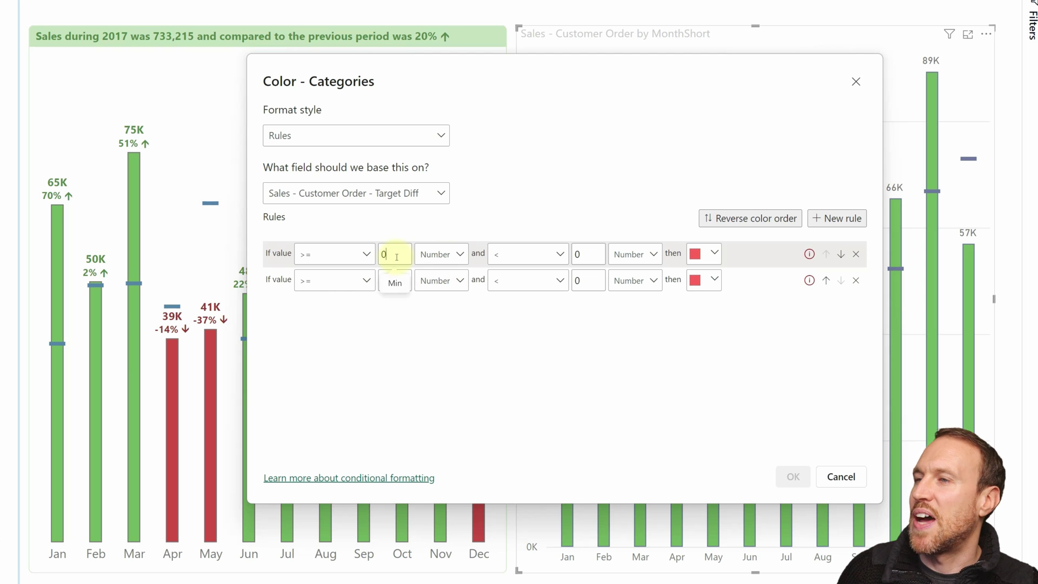
click(663, 241)
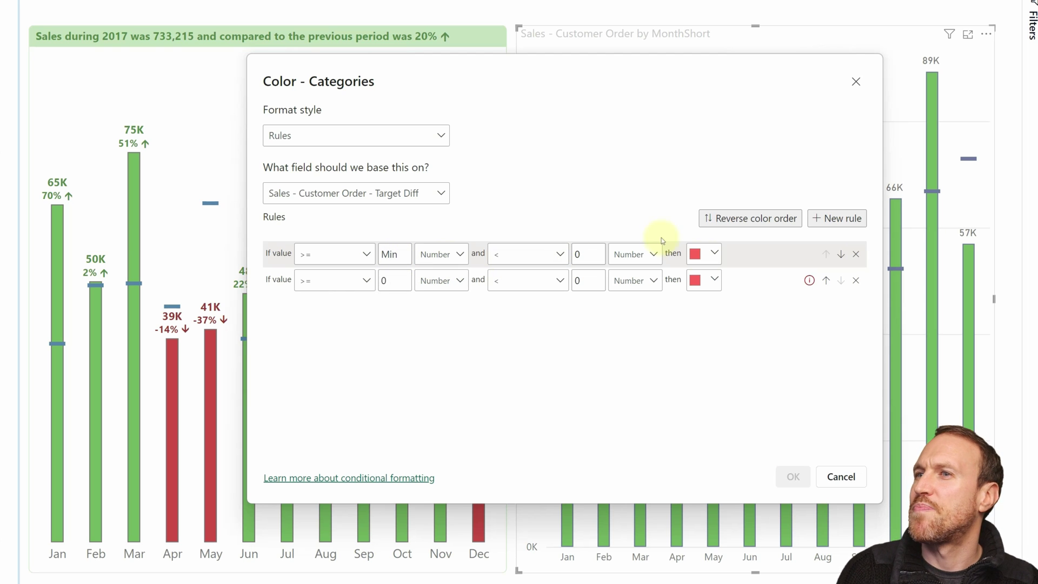
Step: Color the Min-to-0 rule red and the 0-to-Max rule green, and apply the rules to the columns
click(711, 262)
click(708, 273)
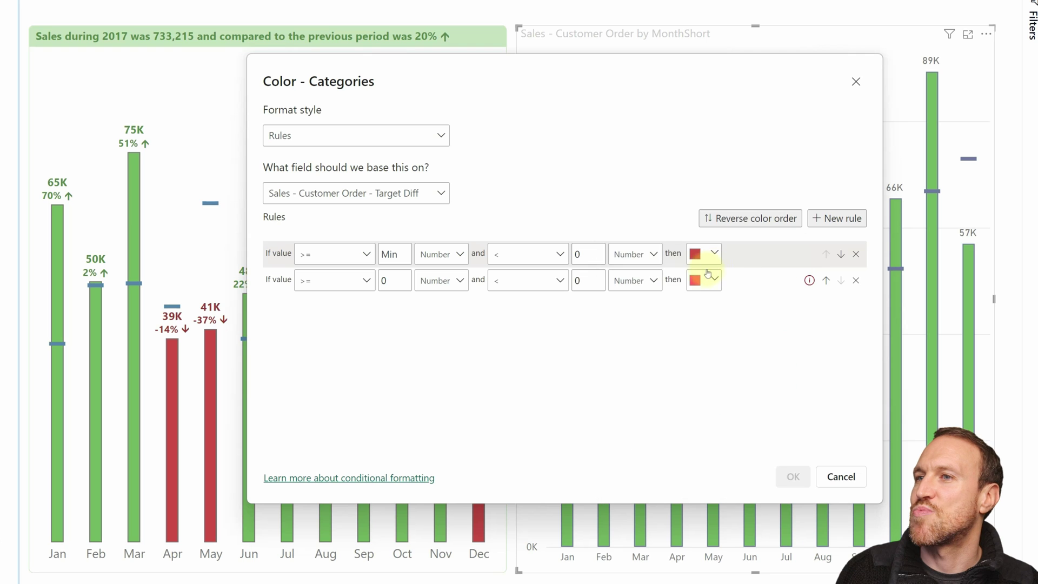
click(697, 282)
click(655, 92)
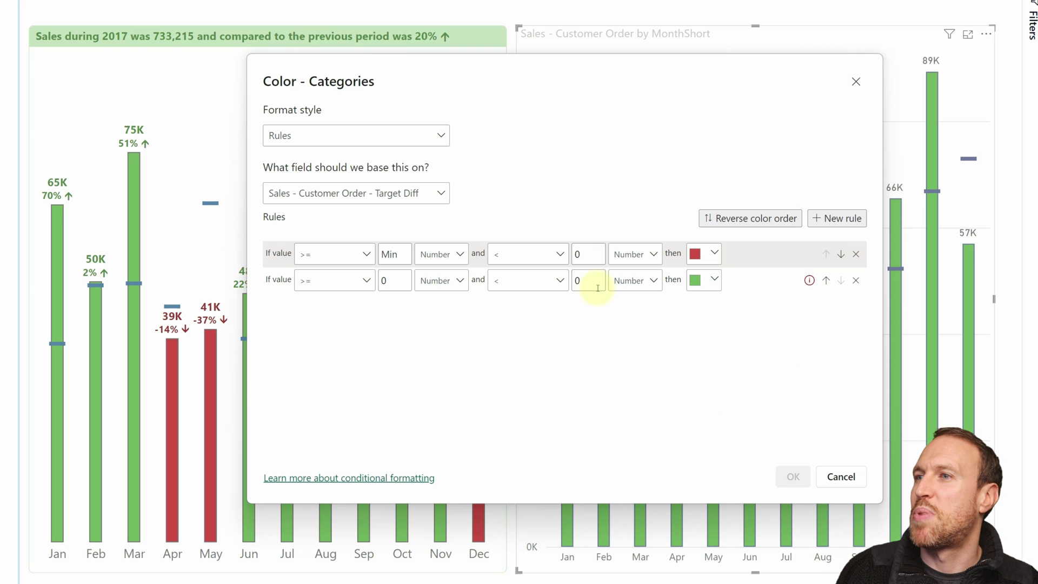
click(586, 285)
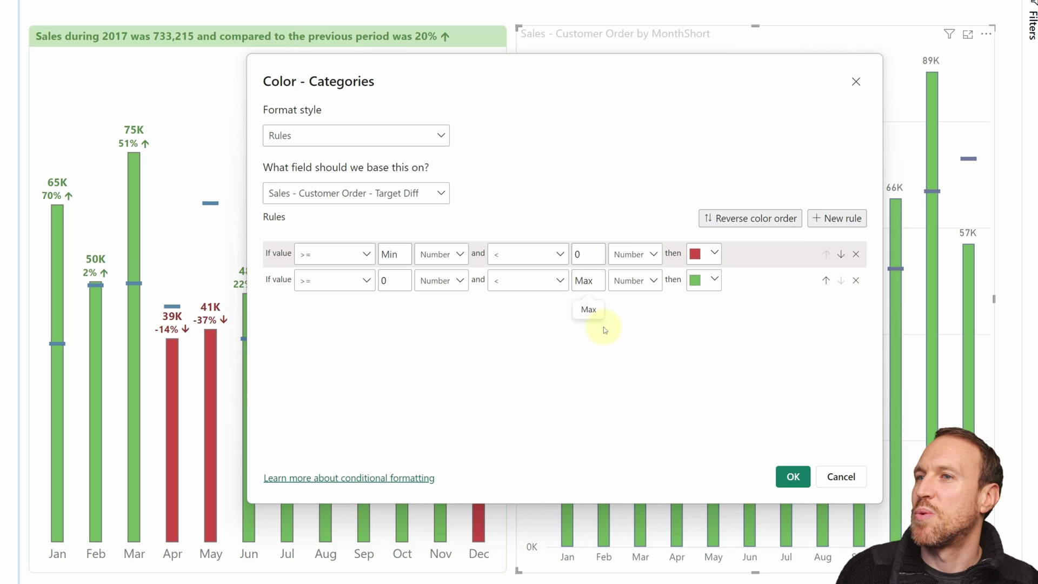
click(793, 478)
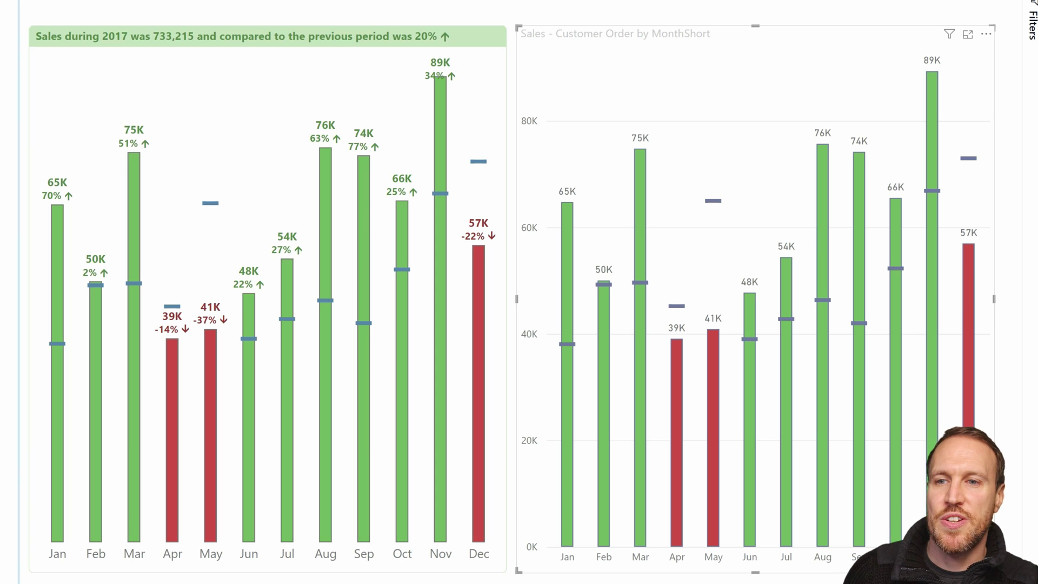
Step: Set the font of the data label values to bold Segoe UI
scroll(419, 359, down, 10)
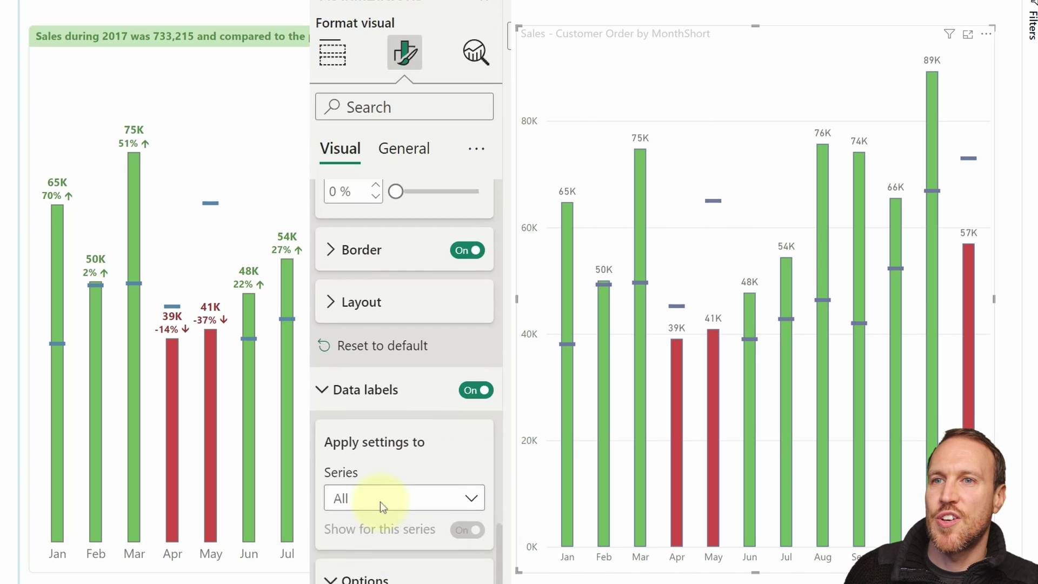
click(423, 147)
click(414, 177)
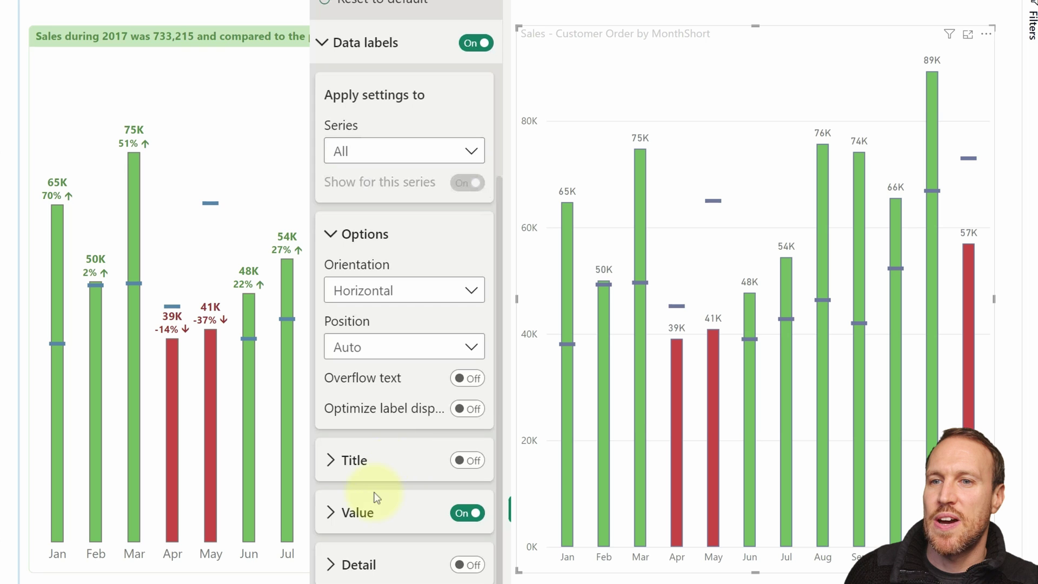
click(373, 511)
scroll(414, 440, down, 5)
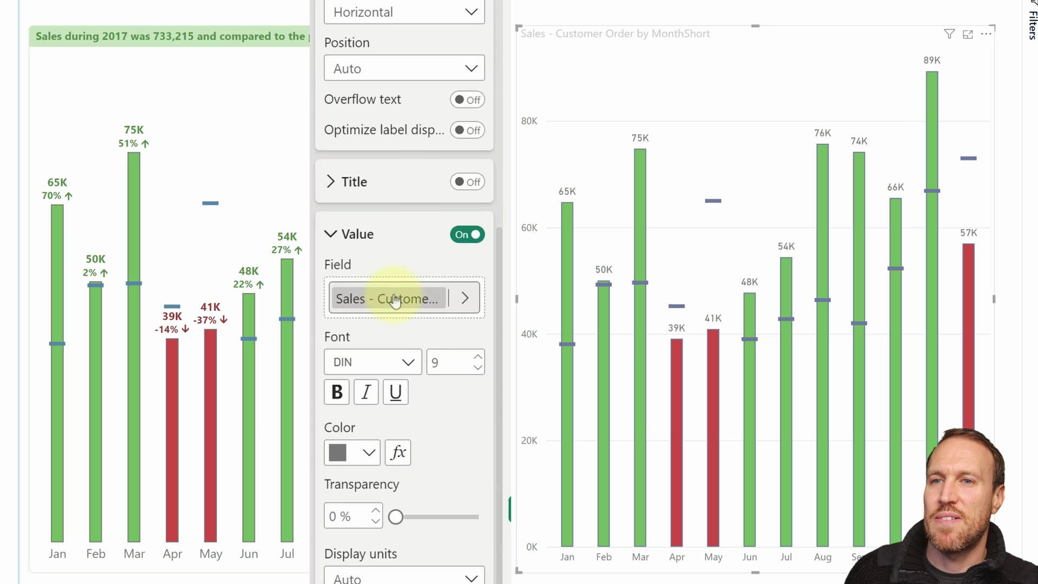
click(398, 360)
scroll(398, 541, down, 3)
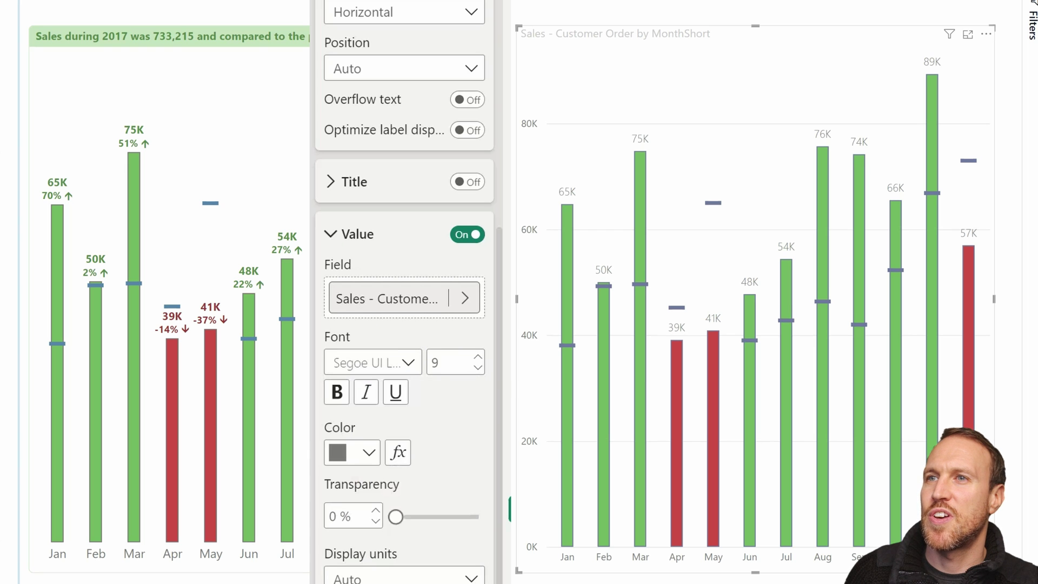
Step: Start conditional formatting of the data label value color with the Rules style, based on Sales - Customer Order - Target Diff
click(400, 456)
click(352, 135)
click(321, 173)
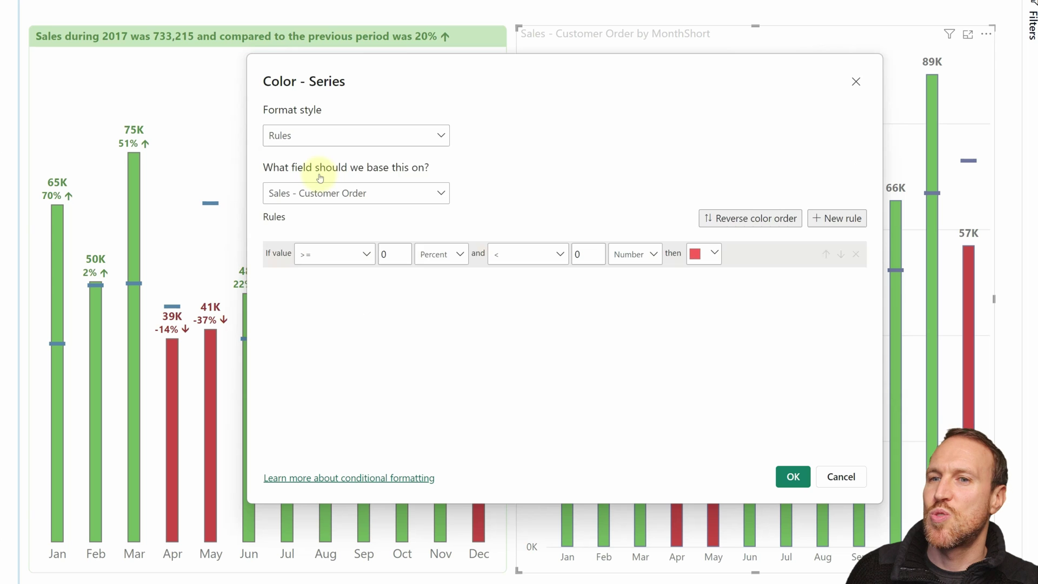
click(357, 198)
Step: Add a second label color rule and define the ranges as numbers, from Min to 0 and from 0 to Max
click(837, 217)
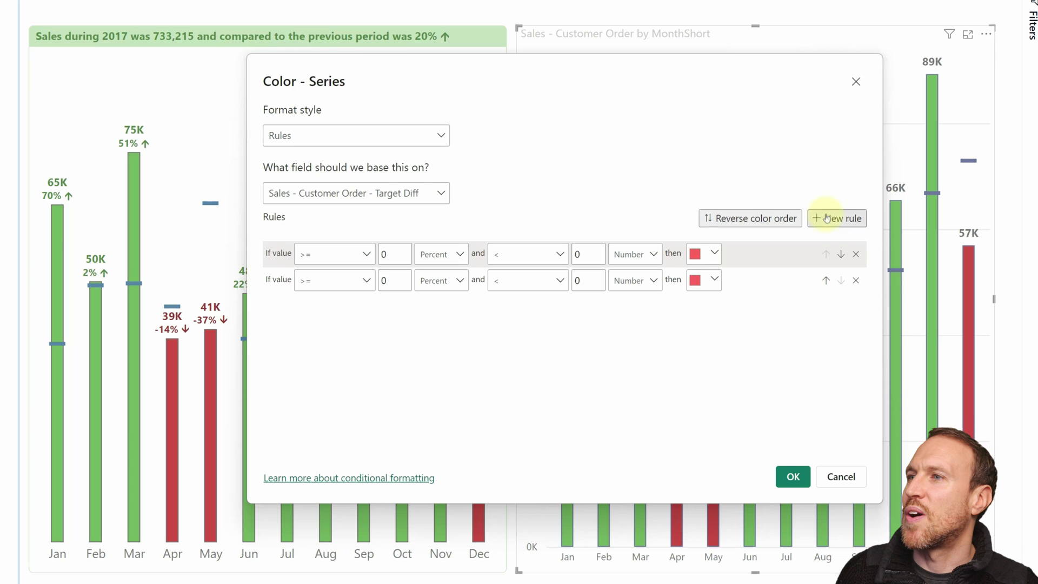
click(441, 280)
click(433, 325)
click(454, 281)
click(435, 302)
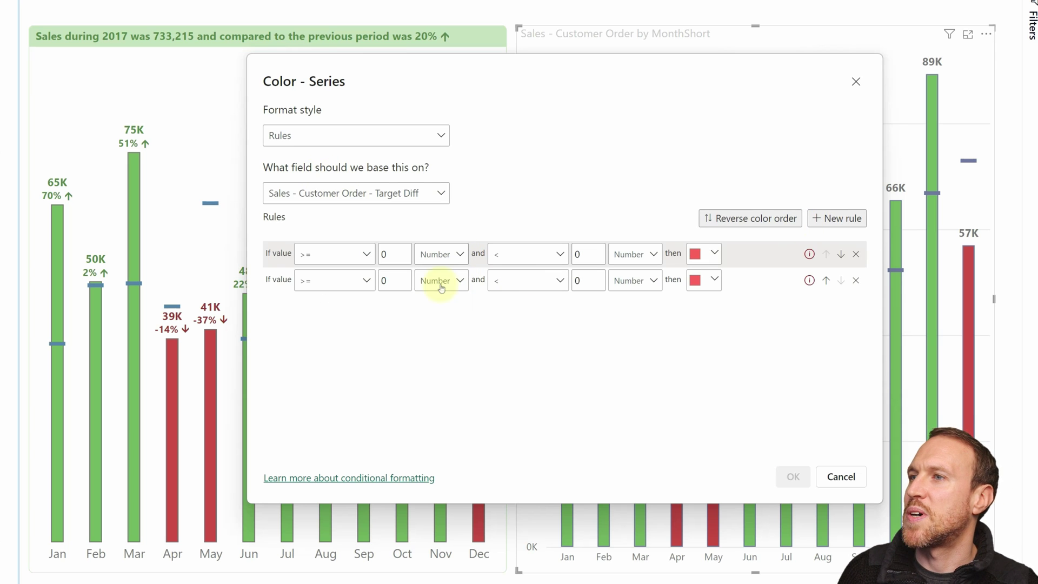
key(BackSpace)
Step: Color the below-zero label rule red and the above-zero label rule green, and apply the rules
click(703, 253)
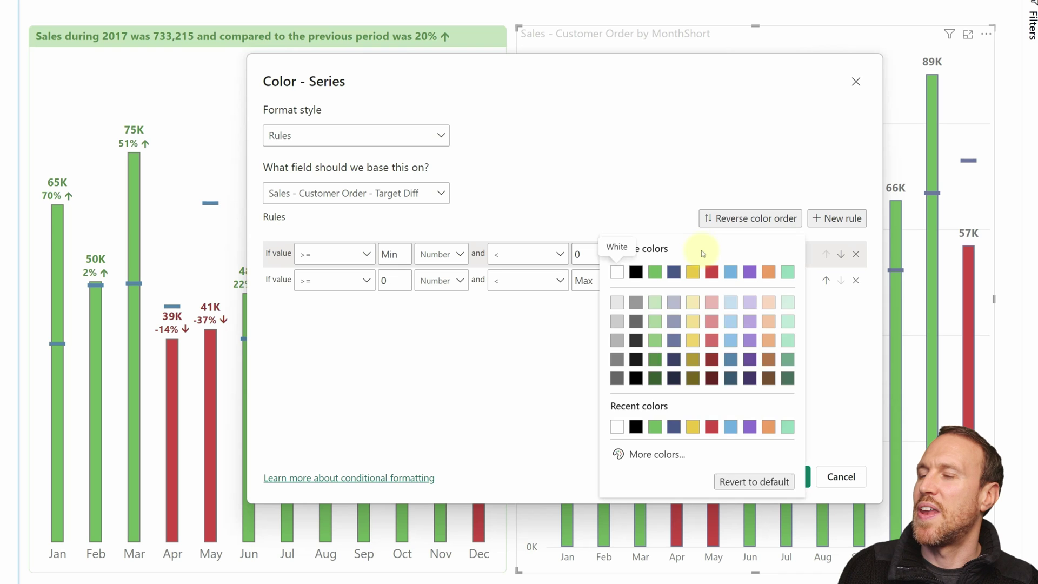
click(711, 272)
click(711, 280)
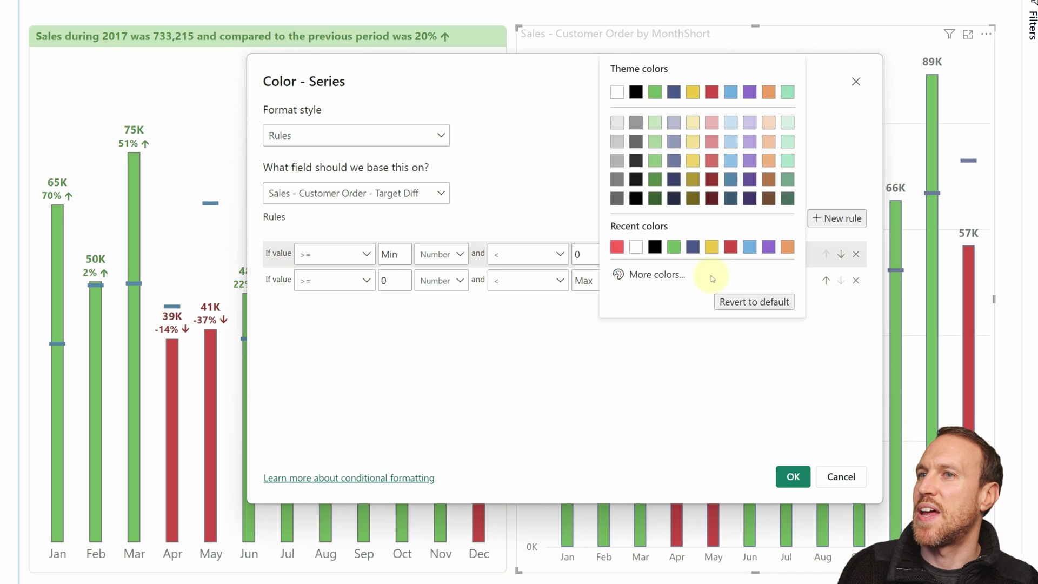
click(654, 91)
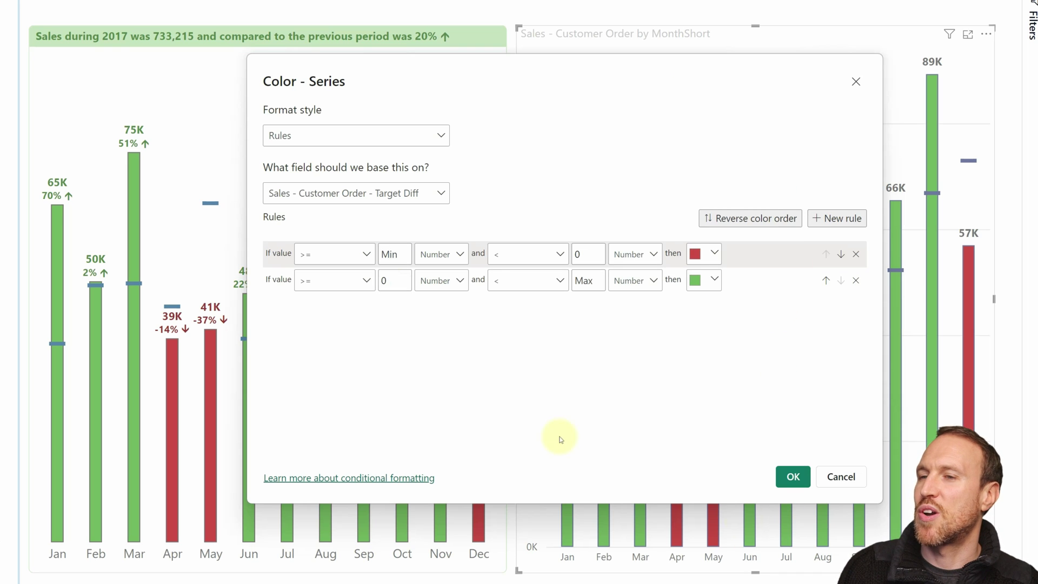
click(793, 477)
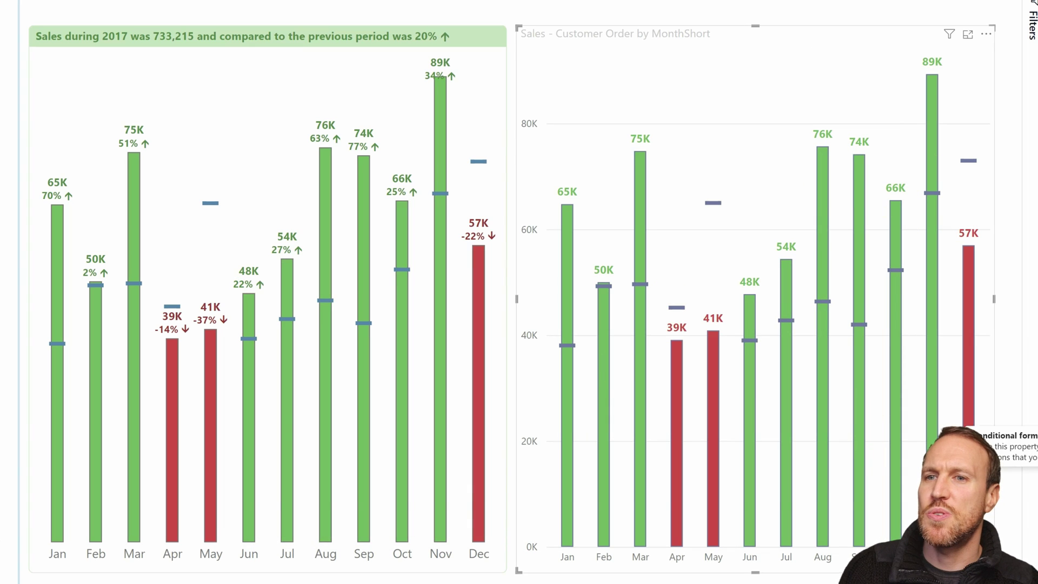
Step: Change the data label rules to darker theme shades of green and red, and apply them
click(714, 279)
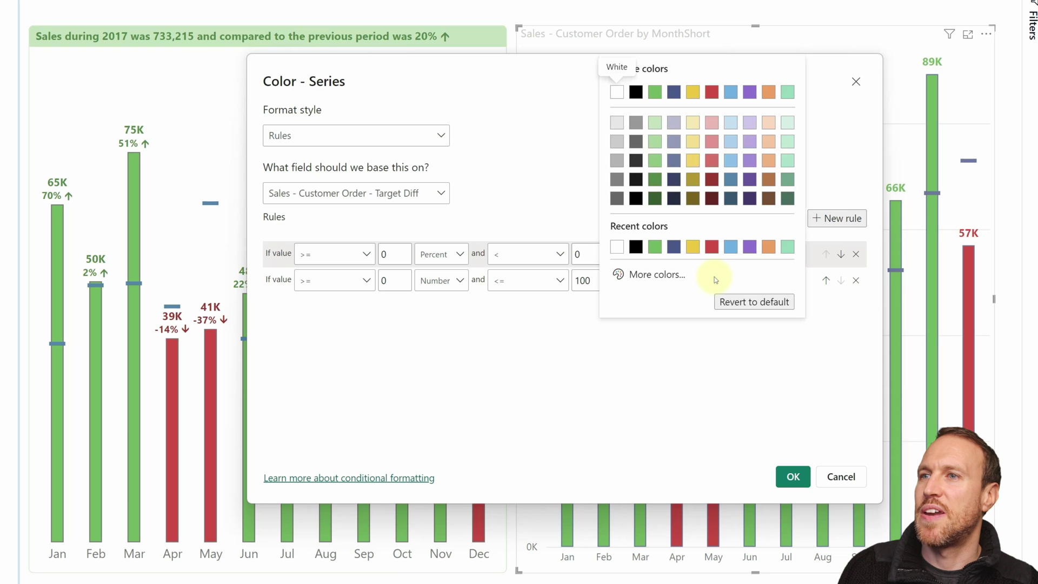
click(656, 180)
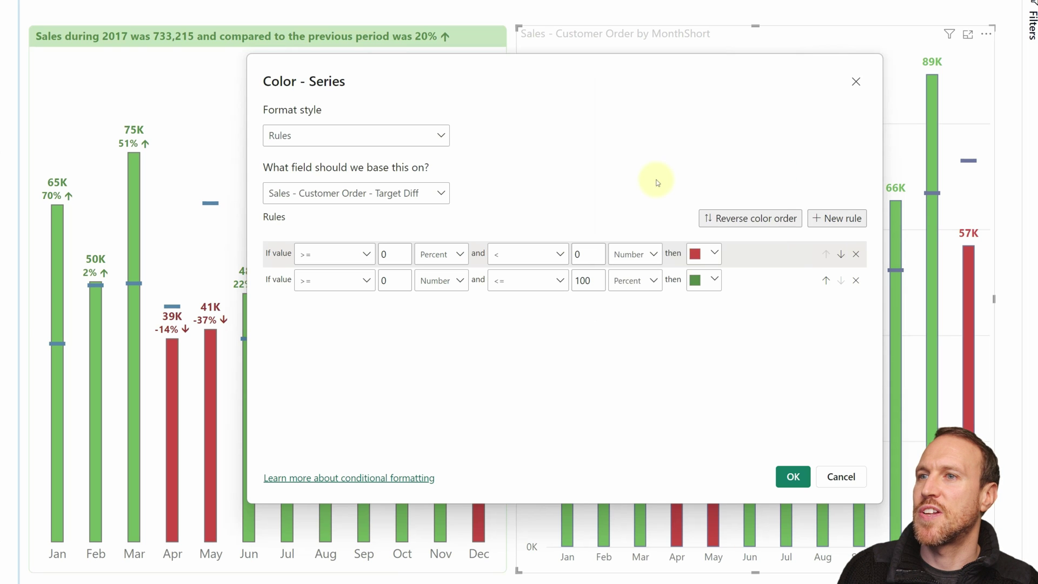
click(714, 251)
click(729, 343)
click(794, 477)
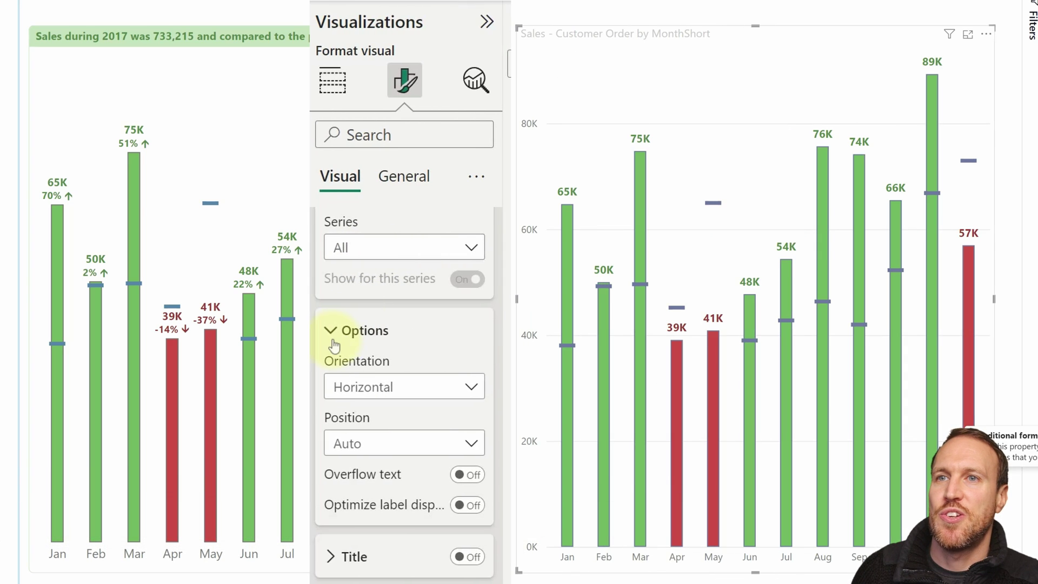
Step: Turn on Detail for the data labels and expand its settings
click(336, 341)
scroll(331, 332, down, 1)
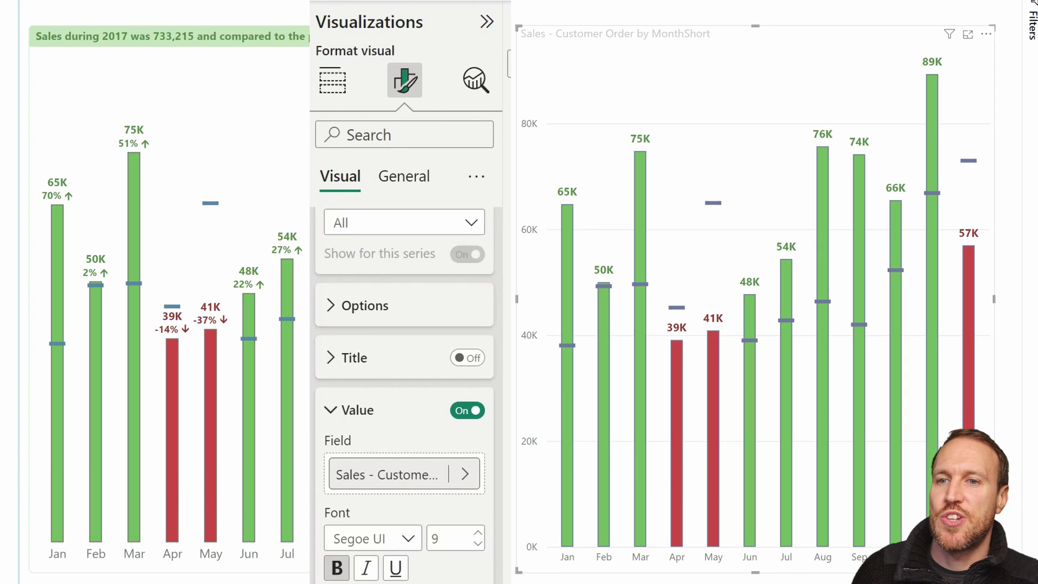
scroll(457, 346, down, 6)
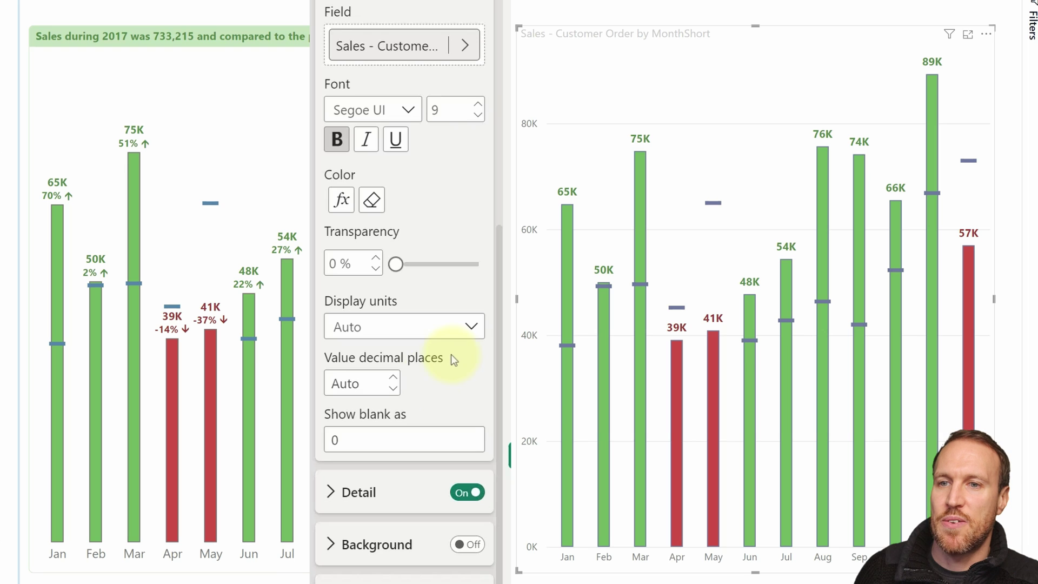
click(358, 492)
scroll(432, 65, down, 6)
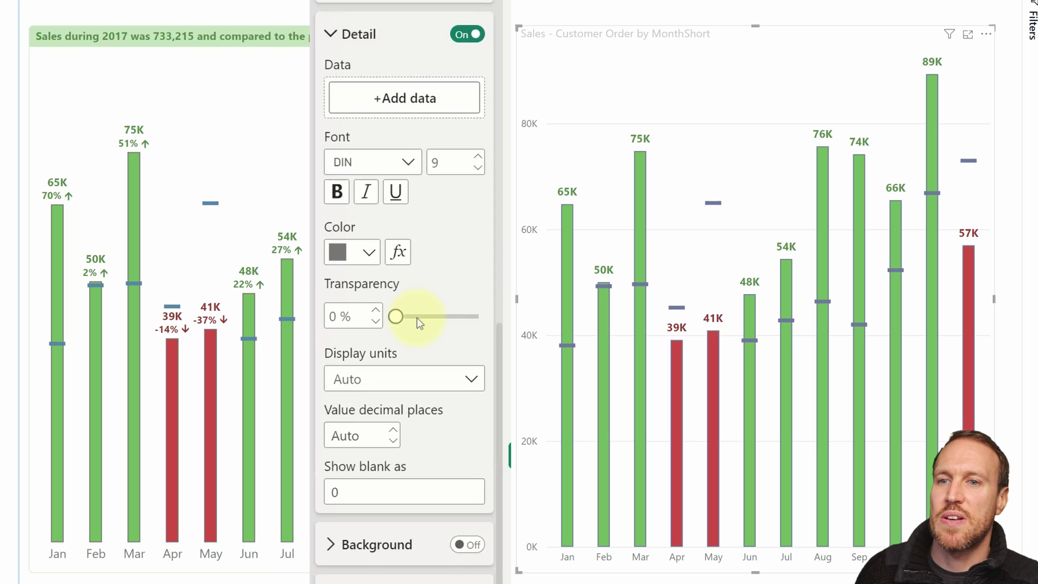
Step: Set the detail label font to Segoe UI and start adding a data field to the detail
click(405, 163)
scroll(395, 296, down, 4)
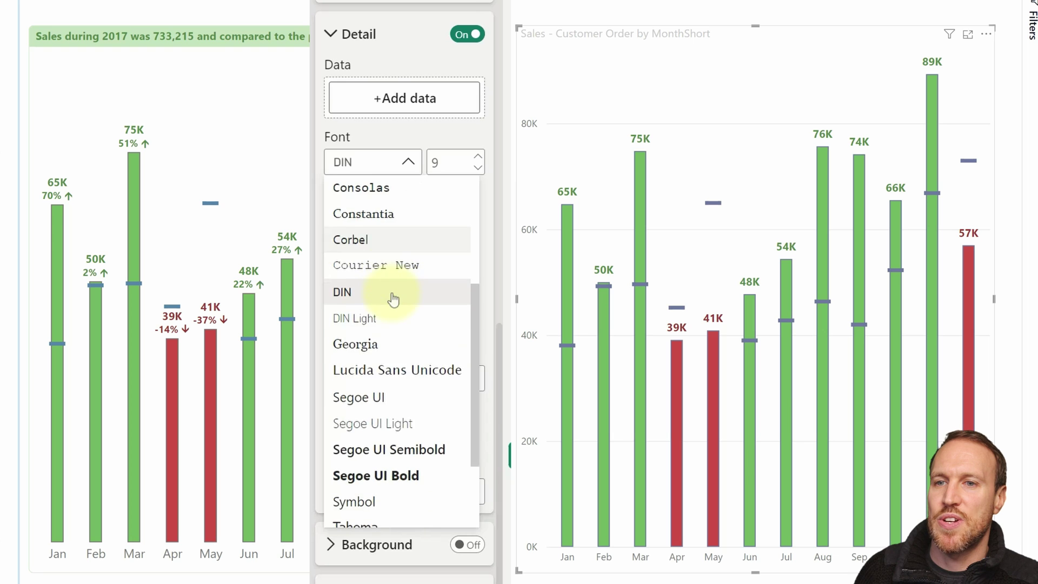
click(413, 396)
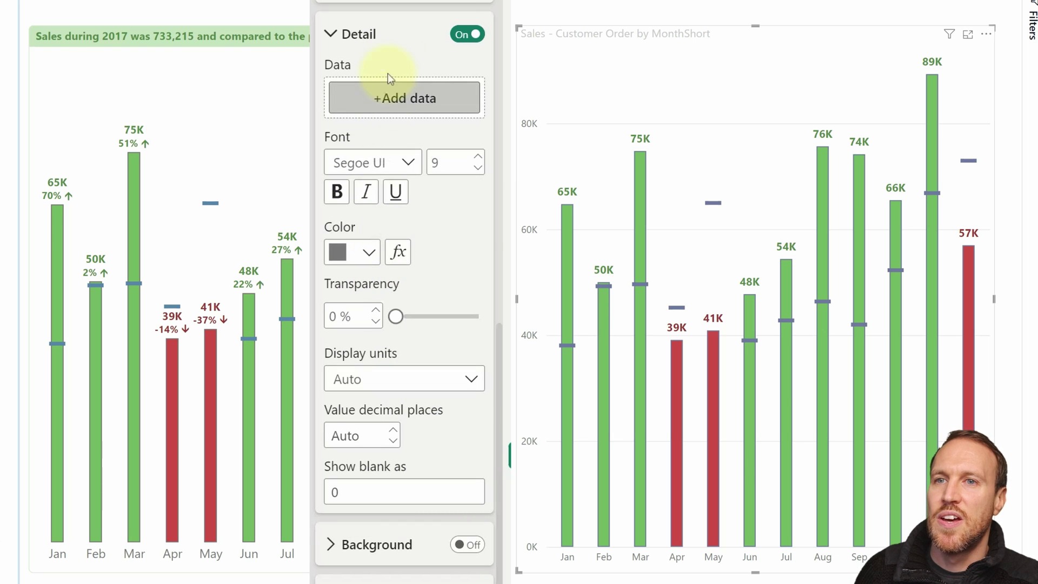
click(392, 102)
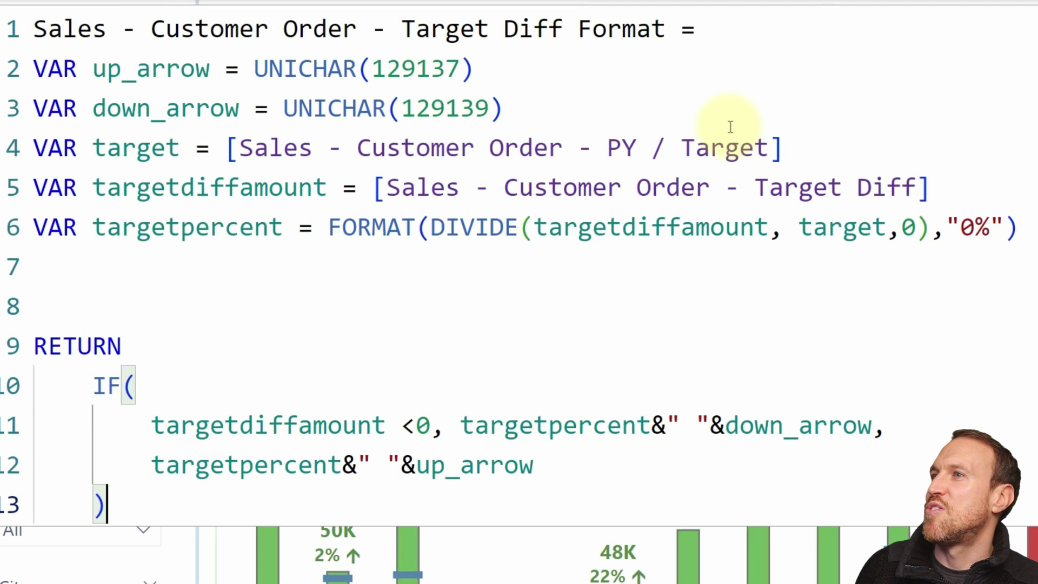
Step: Examine the Sales - Customer Order - Target Diff Format measure's name and its UNICHAR variables for the up and down arrows
drag(935, 178, 35, 146)
click(358, 149)
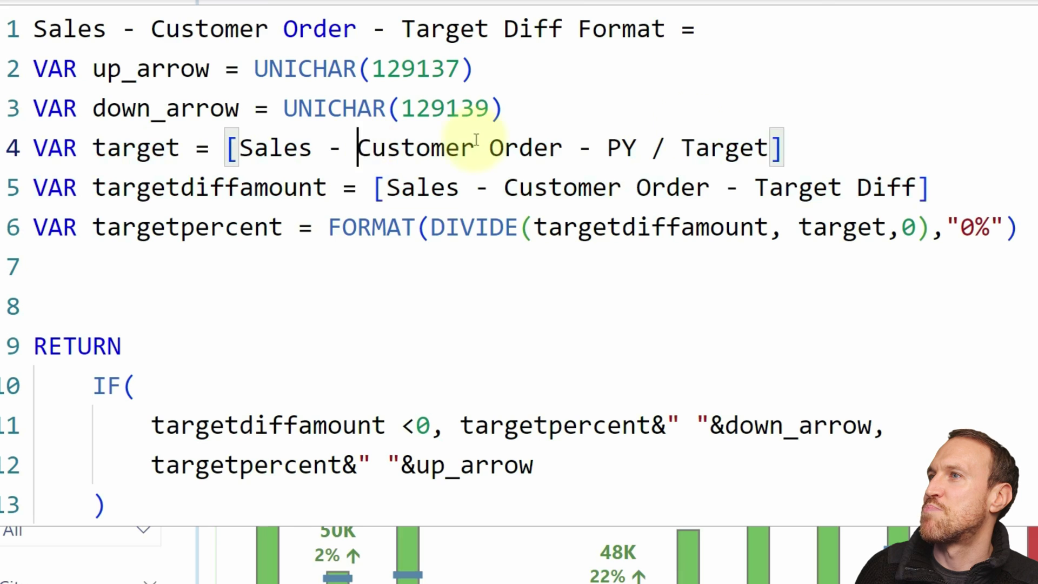
click(729, 135)
drag(950, 190, 33, 147)
click(552, 93)
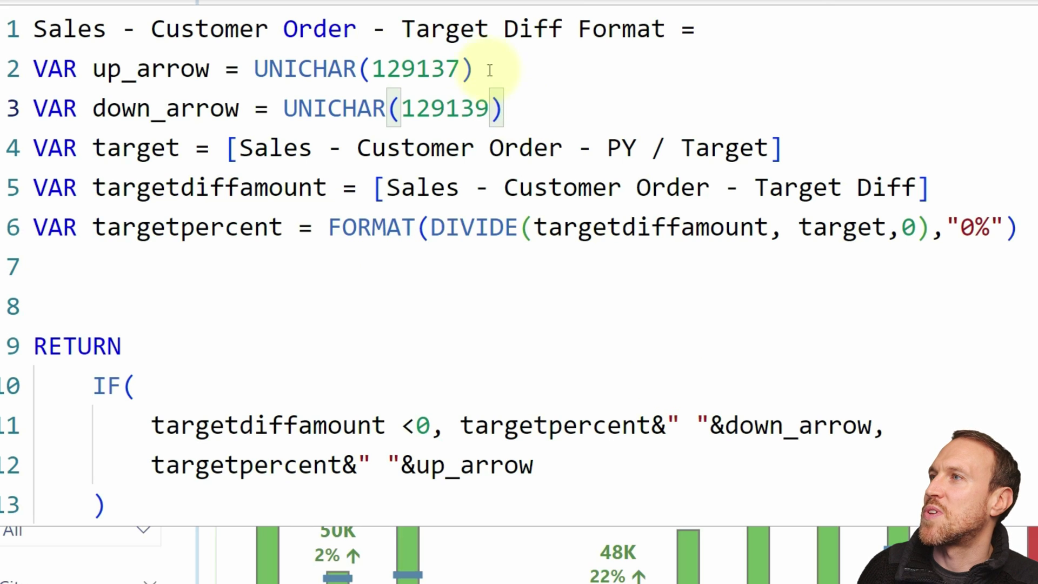
drag(475, 69, 256, 64)
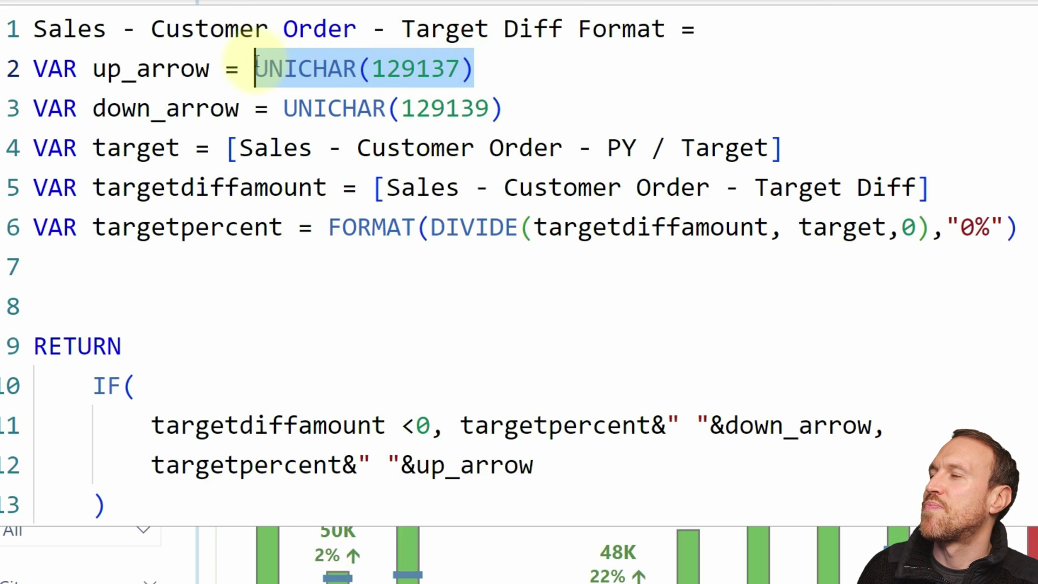
click(314, 28)
drag(403, 28, 668, 28)
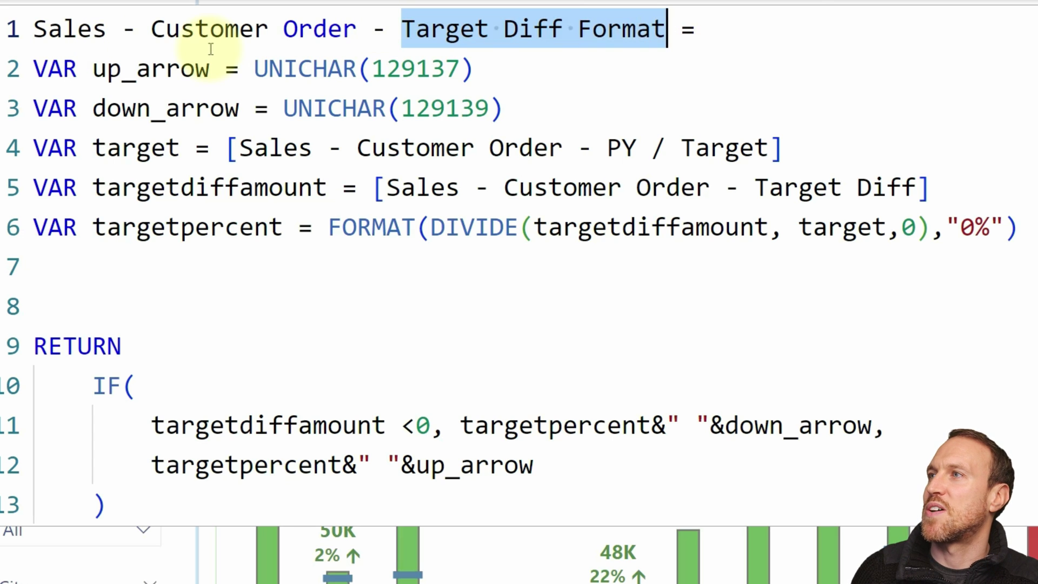
click(476, 68)
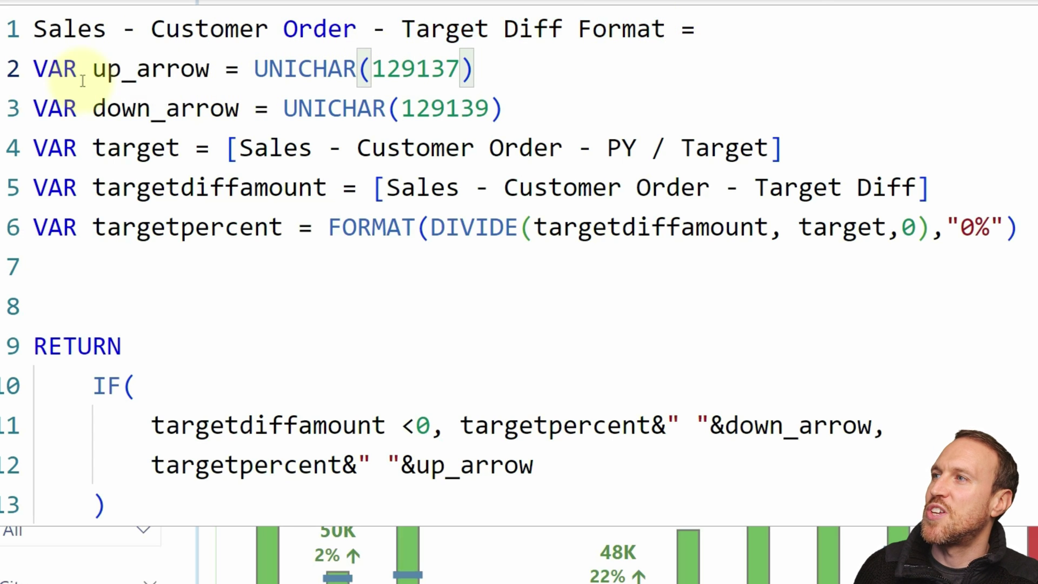
drag(523, 71, 33, 67)
click(269, 69)
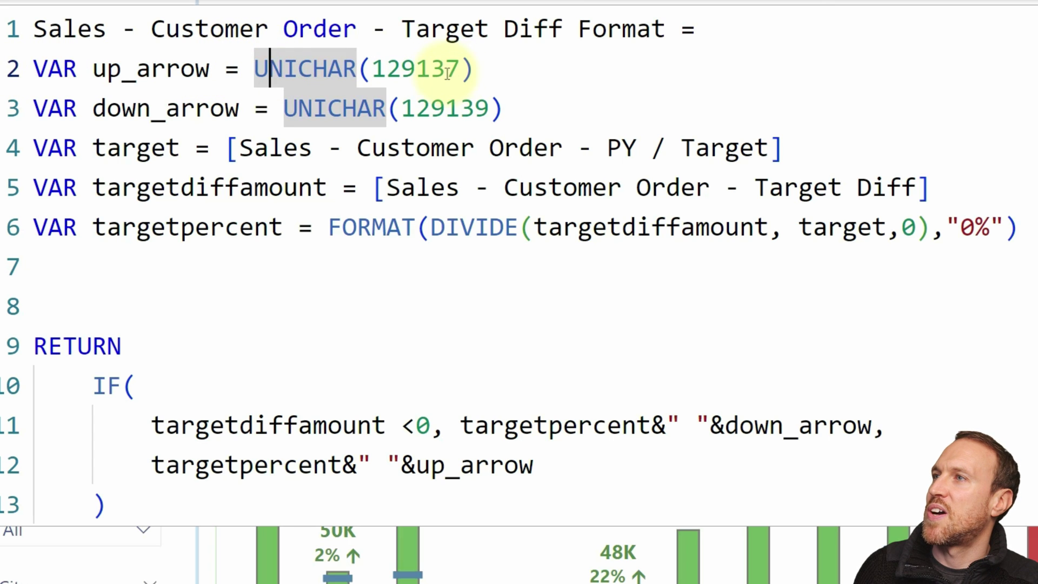
click(541, 105)
drag(541, 104, 47, 107)
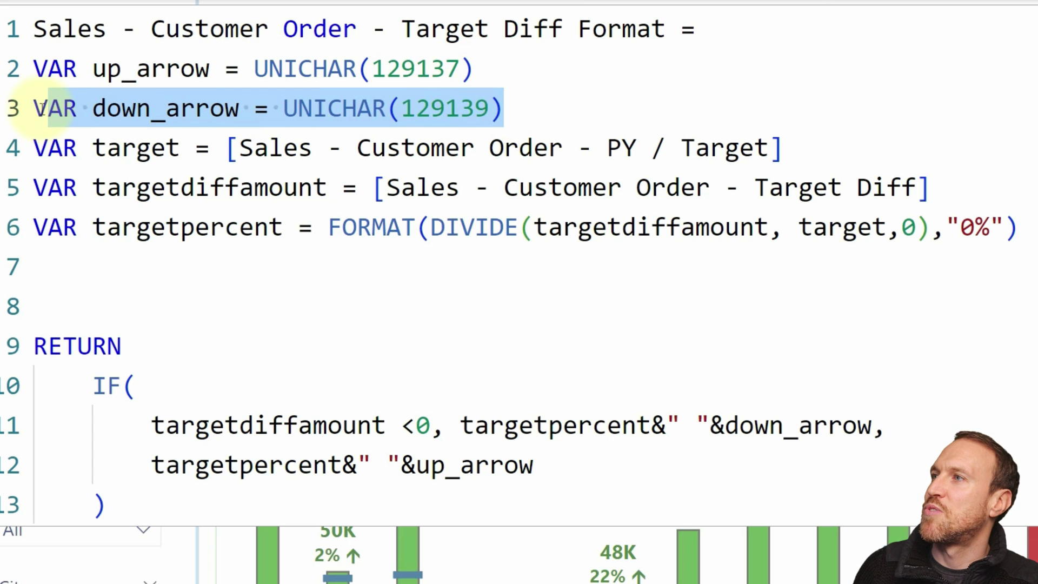
click(501, 107)
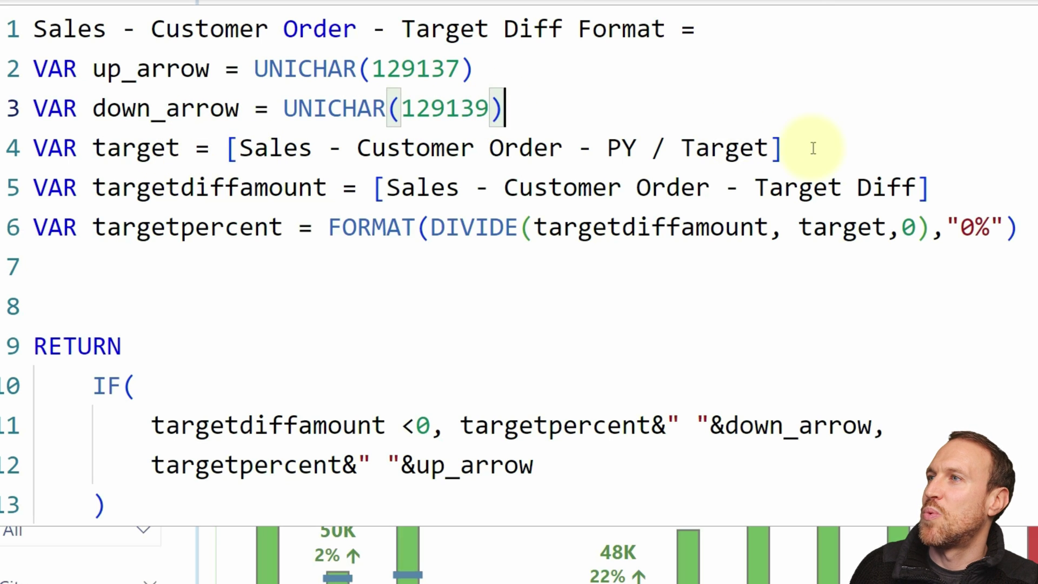
Step: Examine how the measure defines the target, targetdiffamount and targetpercent variables, including the FORMAT and DIVIDE functions
drag(789, 148, 460, 151)
drag(542, 157, 226, 149)
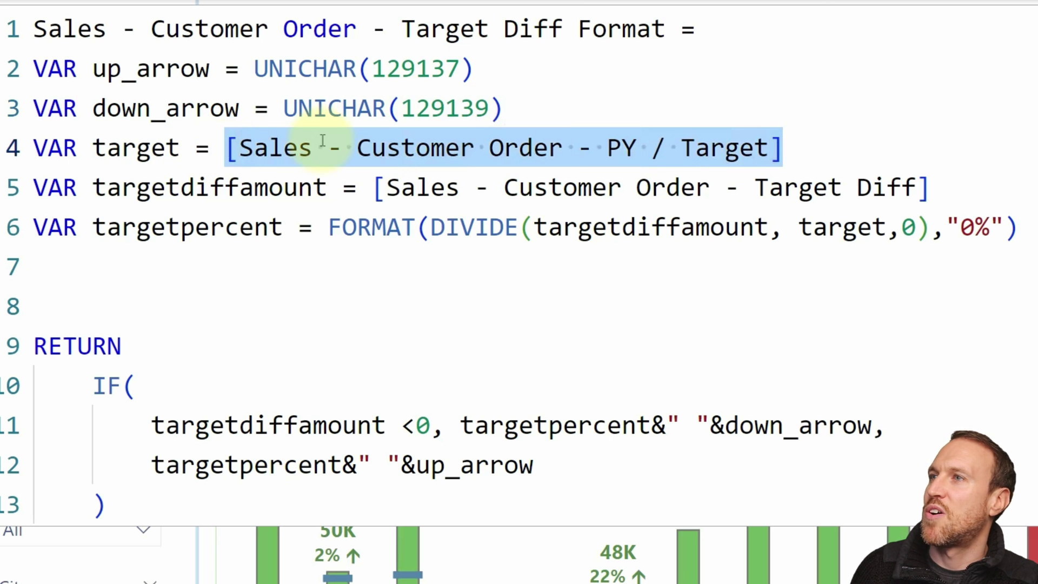
drag(328, 187, 92, 186)
drag(968, 185, 358, 187)
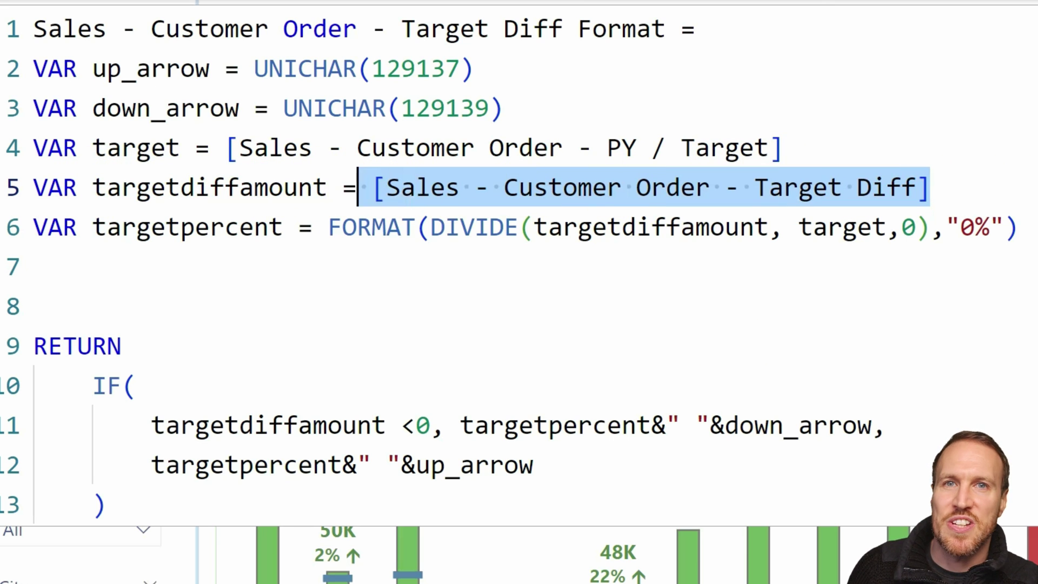
key(Down)
key(Down)
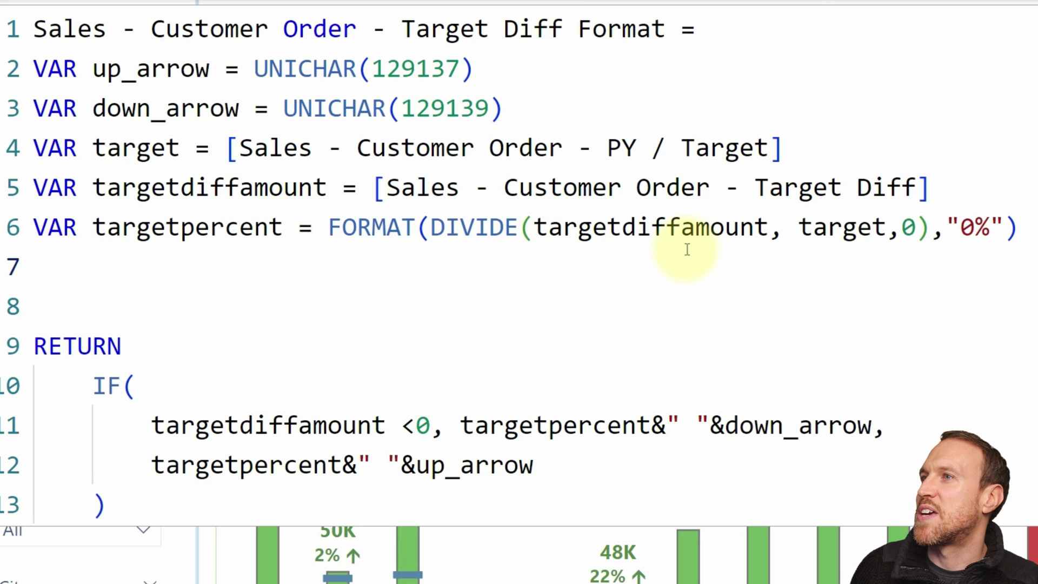
drag(765, 223, 540, 222)
drag(929, 187, 152, 190)
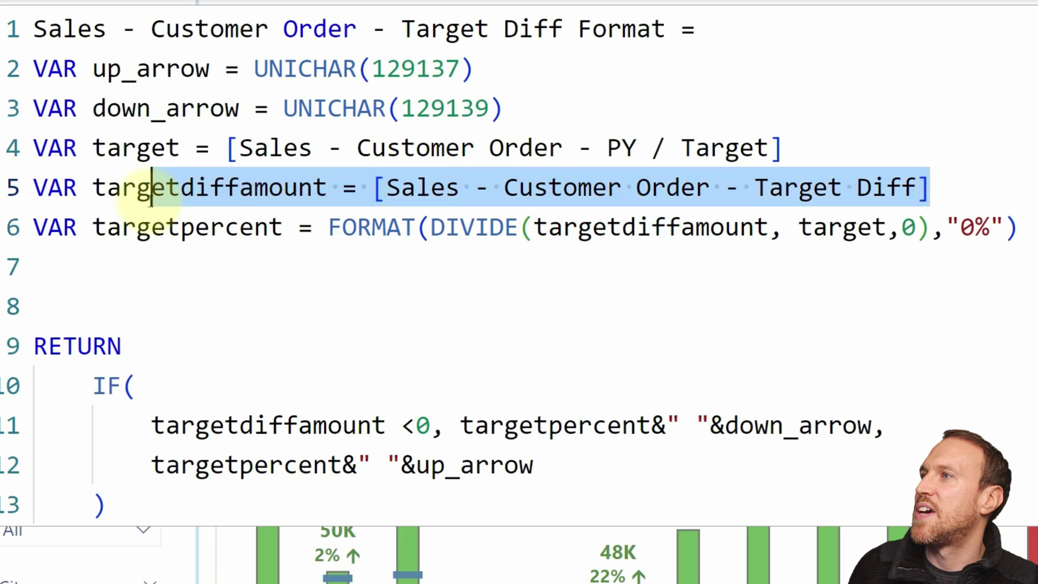
click(843, 227)
drag(827, 145, 79, 148)
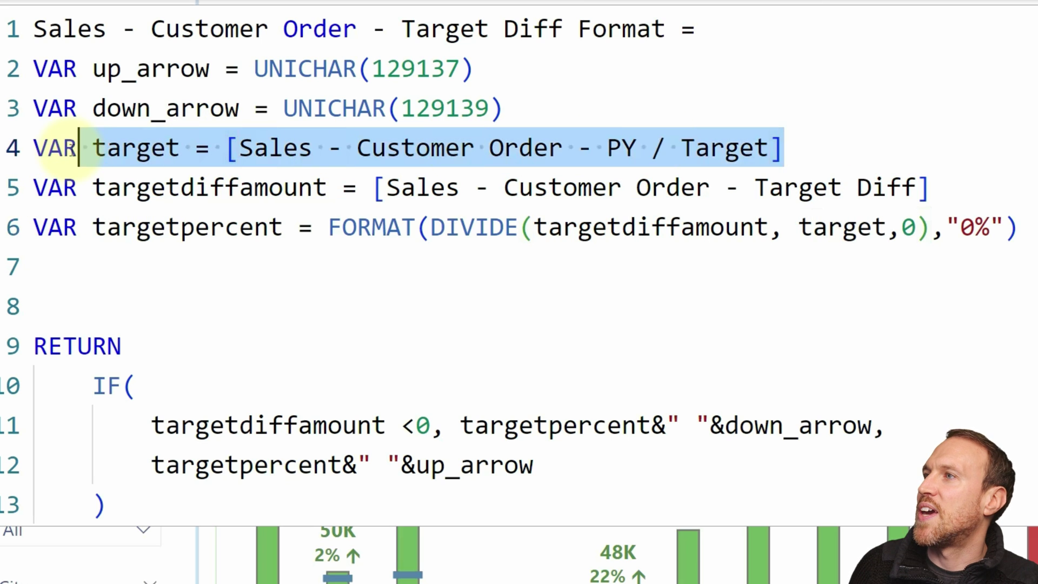
click(893, 227)
click(915, 227)
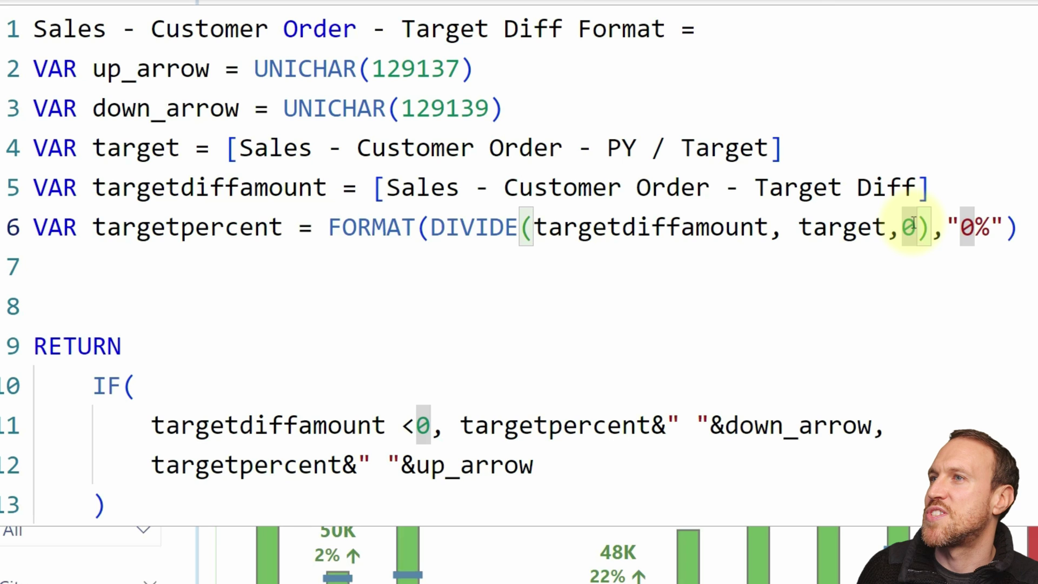
drag(330, 227, 1006, 227)
drag(430, 227, 933, 221)
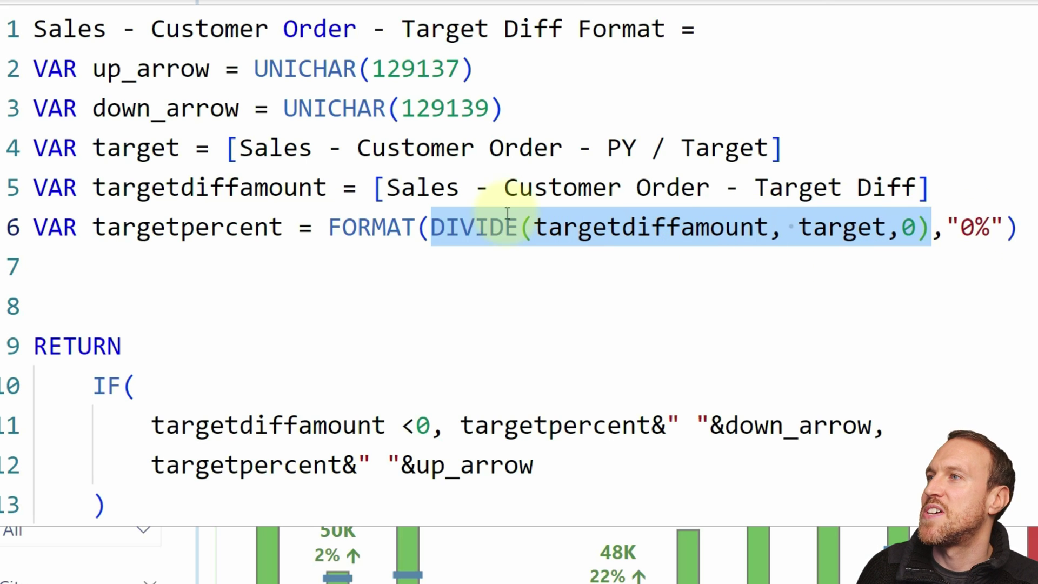
drag(323, 226, 416, 227)
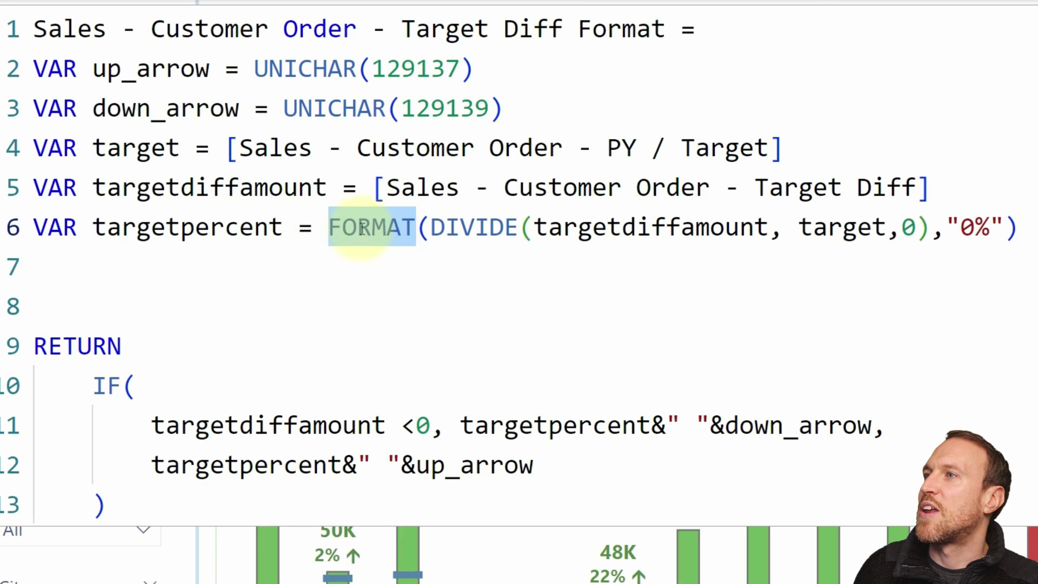
drag(283, 232, 93, 233)
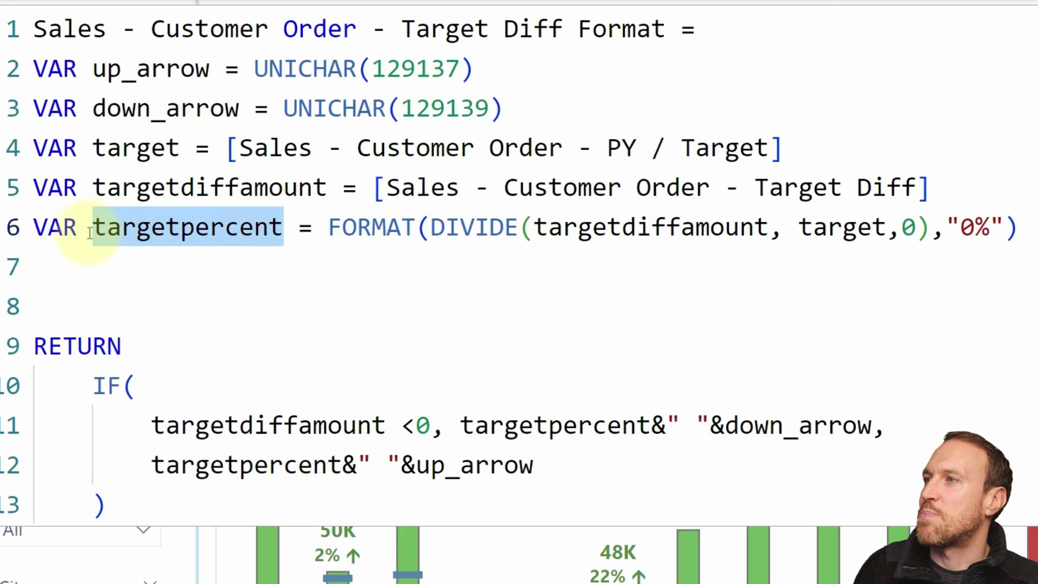
Step: Examine the measure's RETURN IF expression that joins the target percentage with the down or up arrow
click(238, 373)
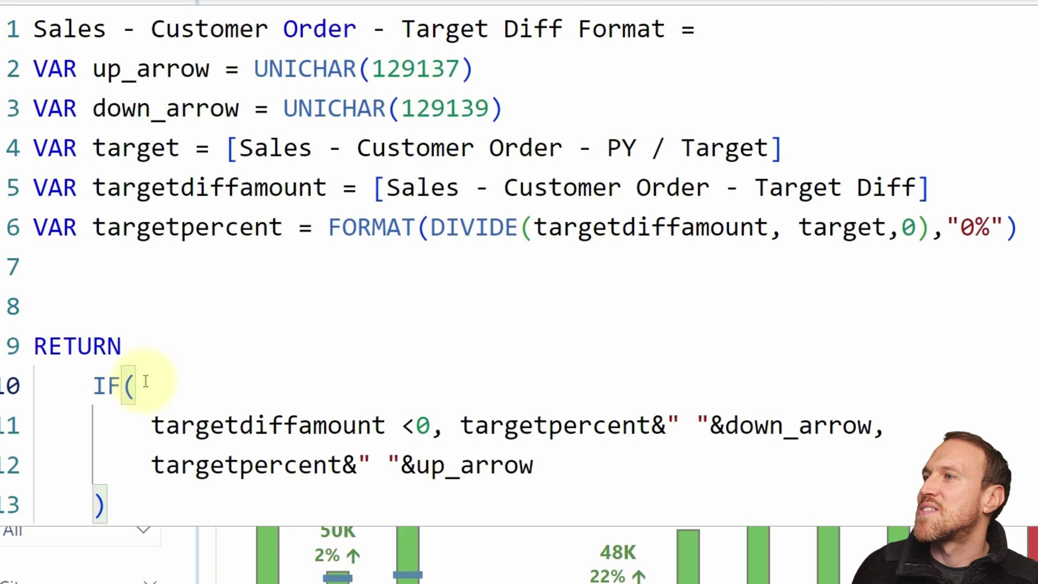
click(986, 183)
drag(987, 182, 34, 187)
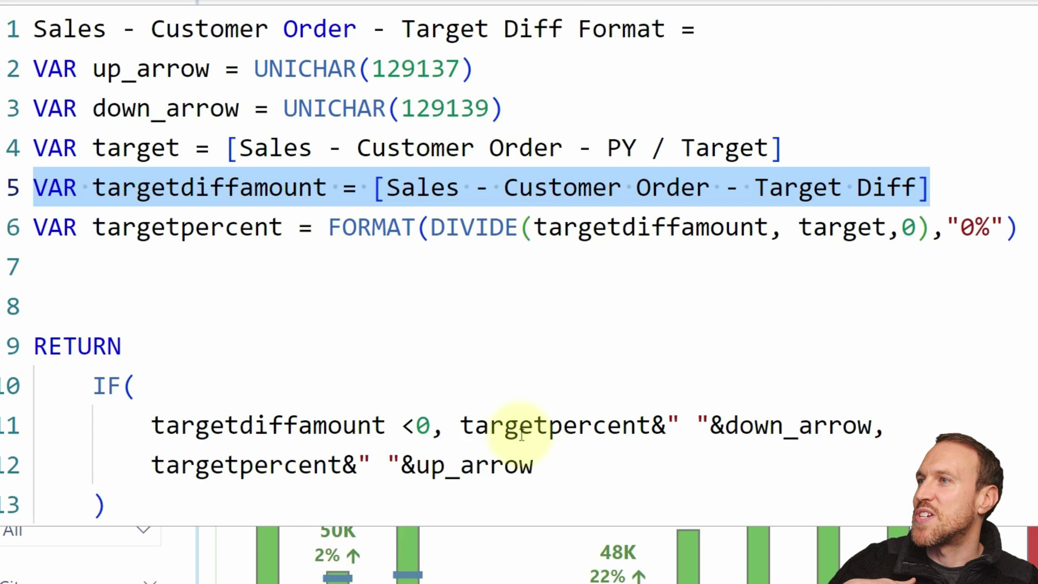
drag(445, 425, 151, 425)
click(562, 425)
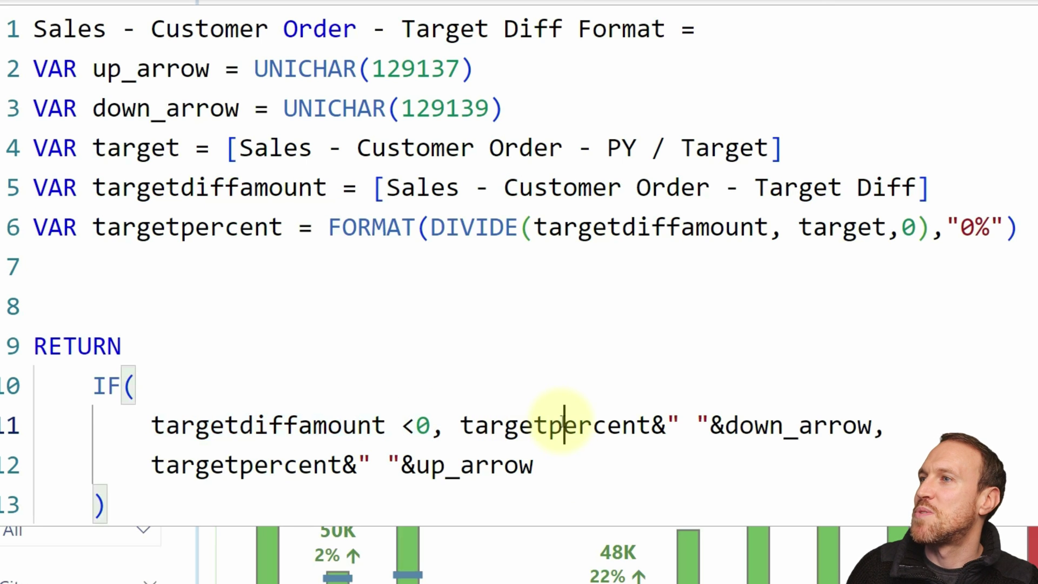
click(459, 425)
click(667, 425)
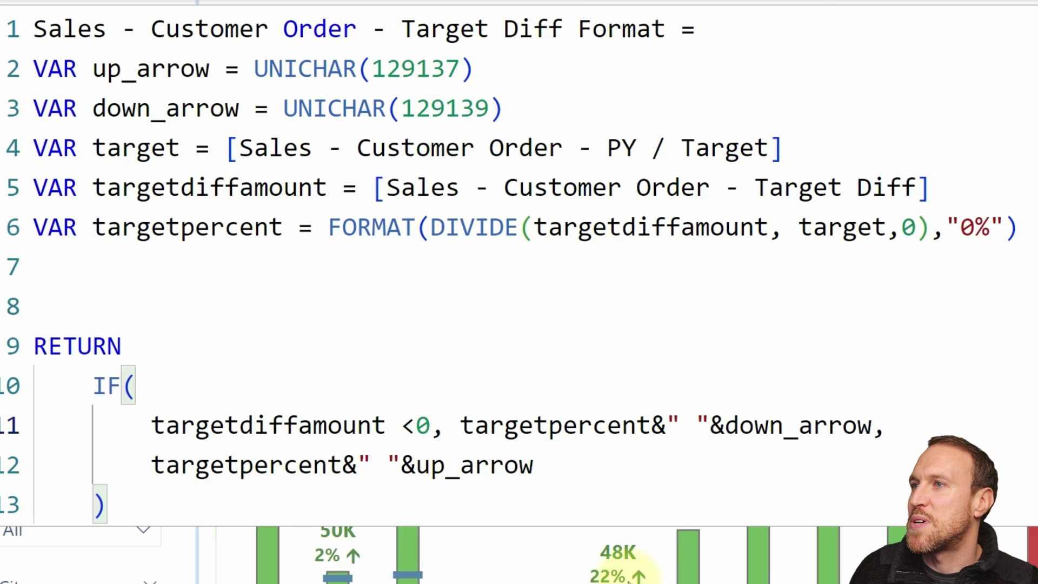
click(710, 425)
mouse_move(710, 425)
mouse_down()
mouse_move(654, 425)
mouse_move(712, 425)
mouse_up()
click(696, 425)
click(684, 425)
drag(904, 412, 737, 423)
click(617, 476)
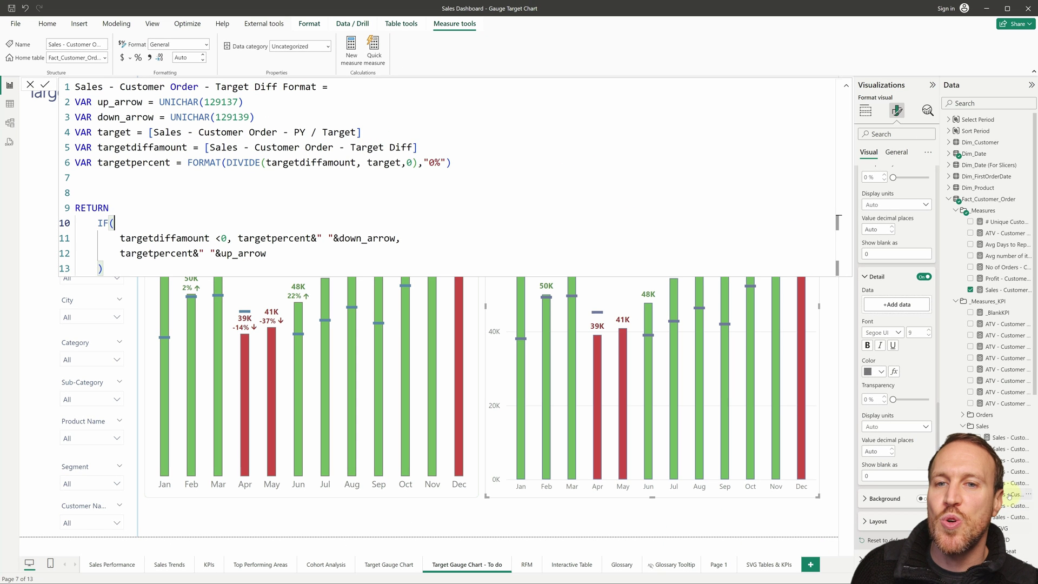
Step: Add the Sales - Customer Order - Target Diff Format measure as the detail label data and make the text bold at size 8
drag(980, 395, 903, 306)
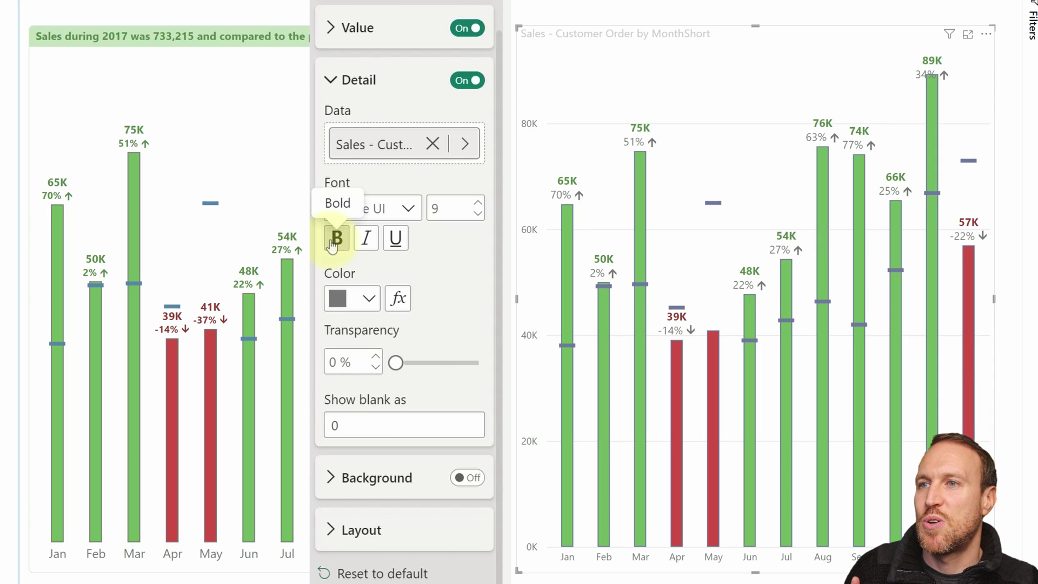
click(334, 241)
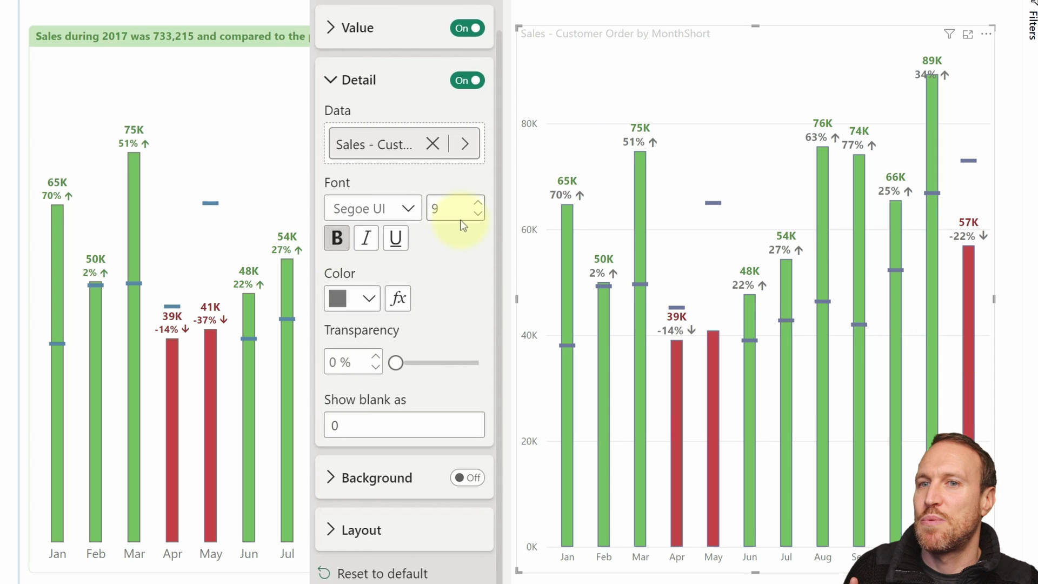
click(479, 215)
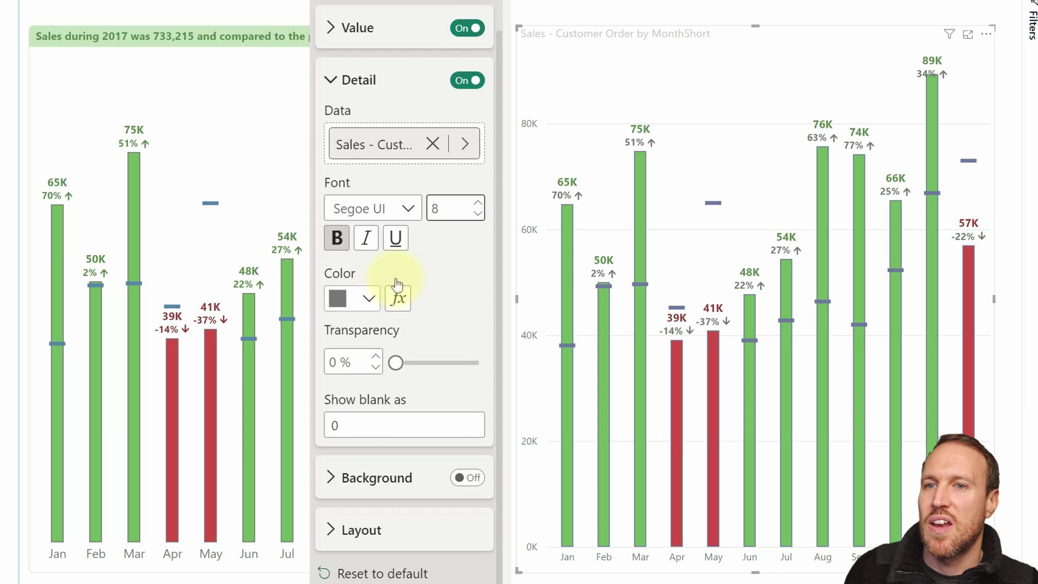
Step: Set up rules-based conditional color for the detail labels using Sales - Customer Order - Target Diff, with two rules
click(398, 298)
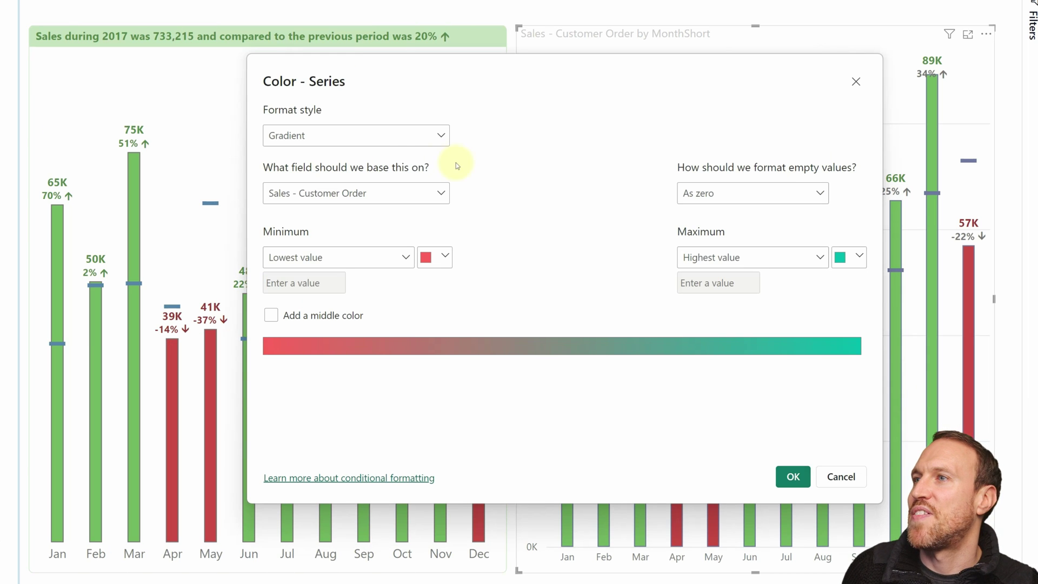
click(390, 141)
click(341, 180)
click(343, 193)
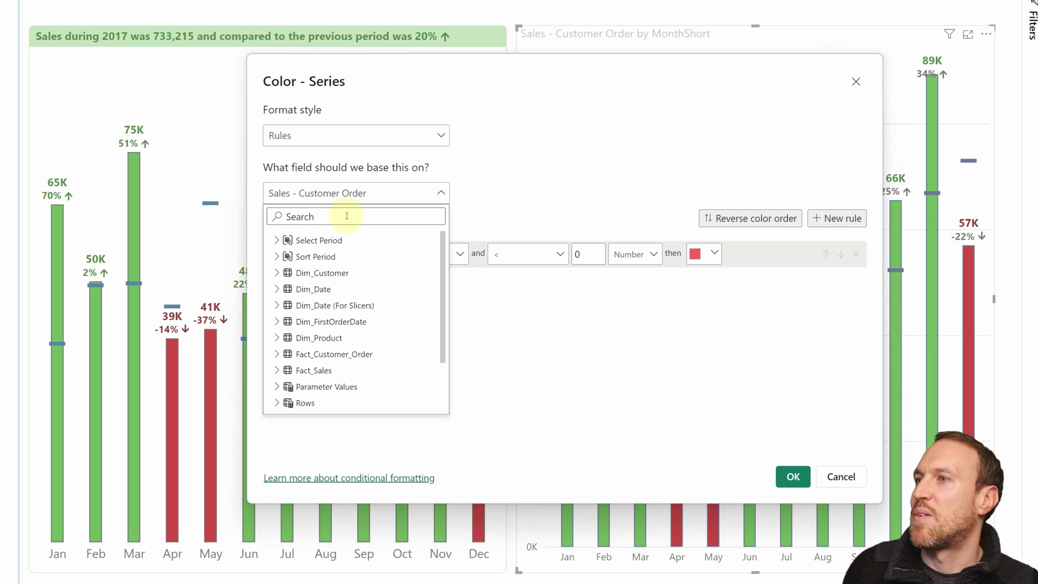
text(target)
click(325, 273)
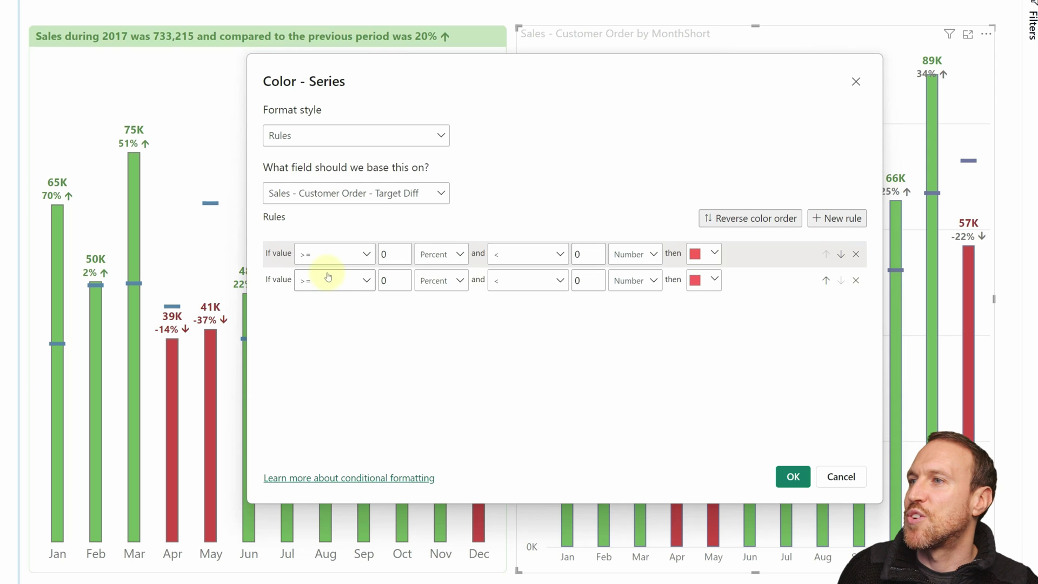
Step: Define both detail color rule ranges as numbers, from Min to 0 and from 0 to Max
click(425, 256)
click(435, 277)
click(440, 280)
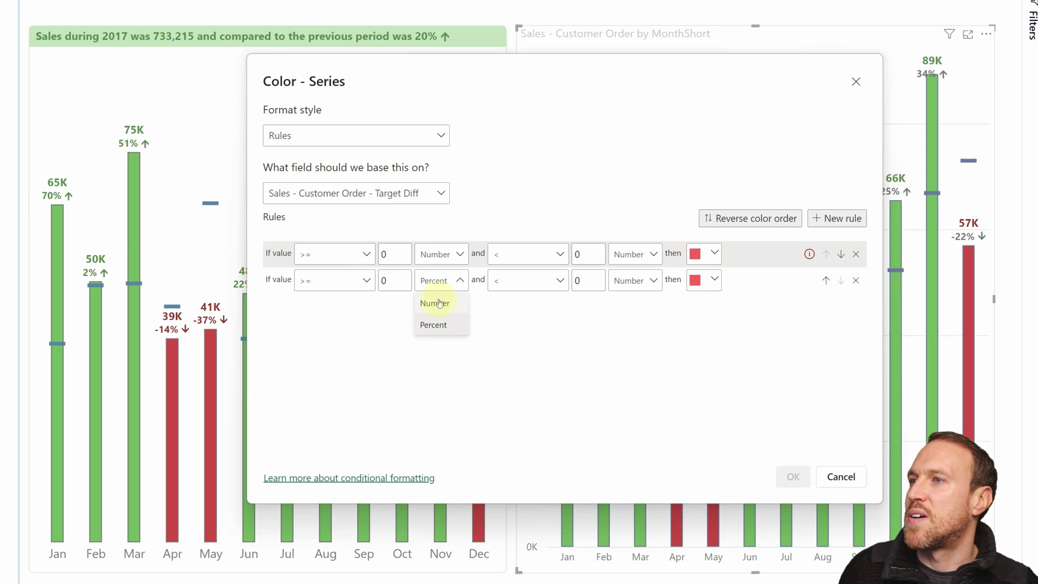
click(433, 301)
click(589, 280)
key(BackSpace)
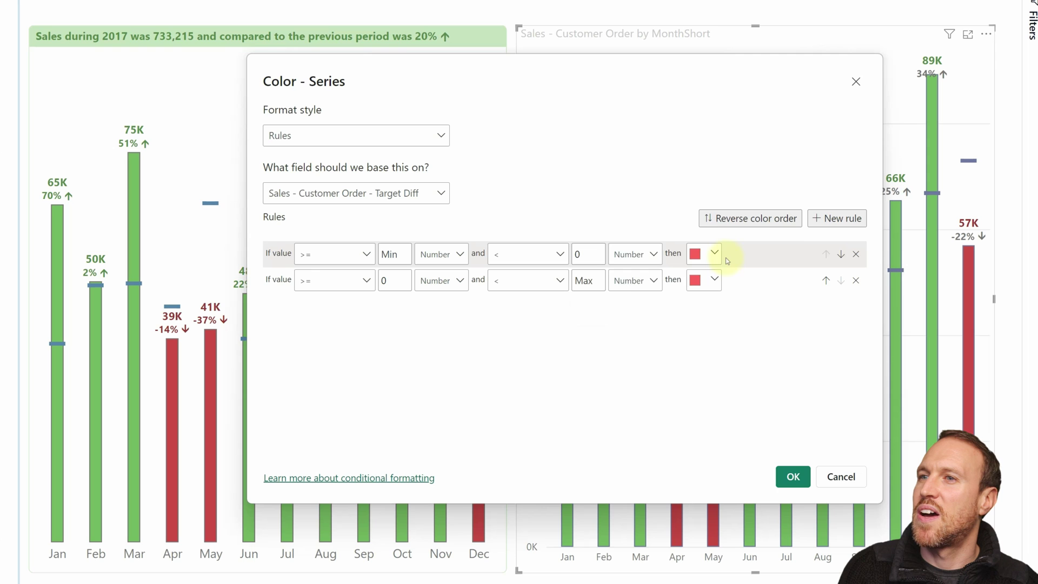
Step: Color the below-zero detail rule dark red and the above-zero rule dark green, and apply the rules
click(715, 280)
click(710, 365)
click(713, 280)
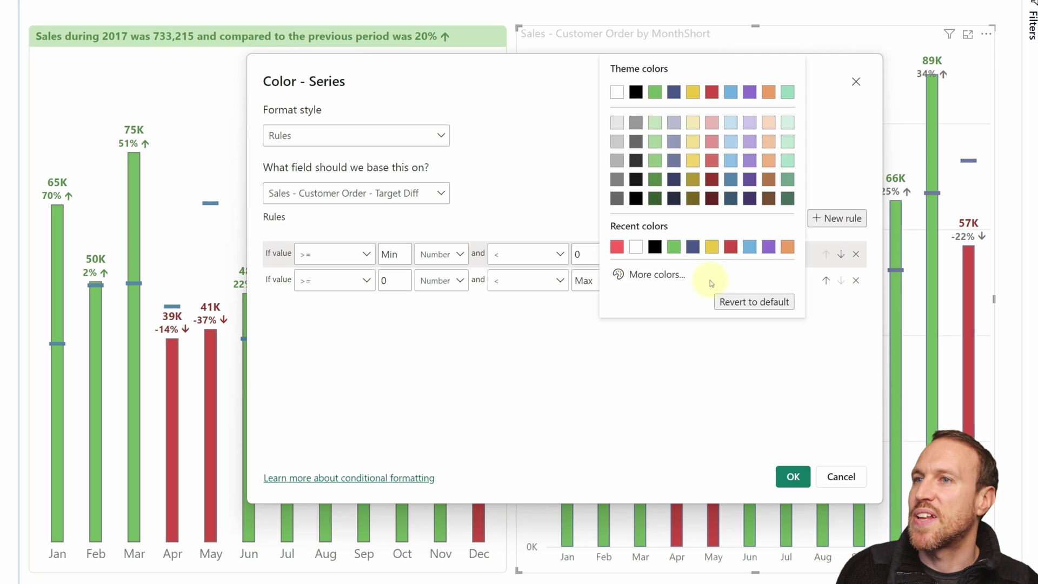
click(658, 181)
click(793, 476)
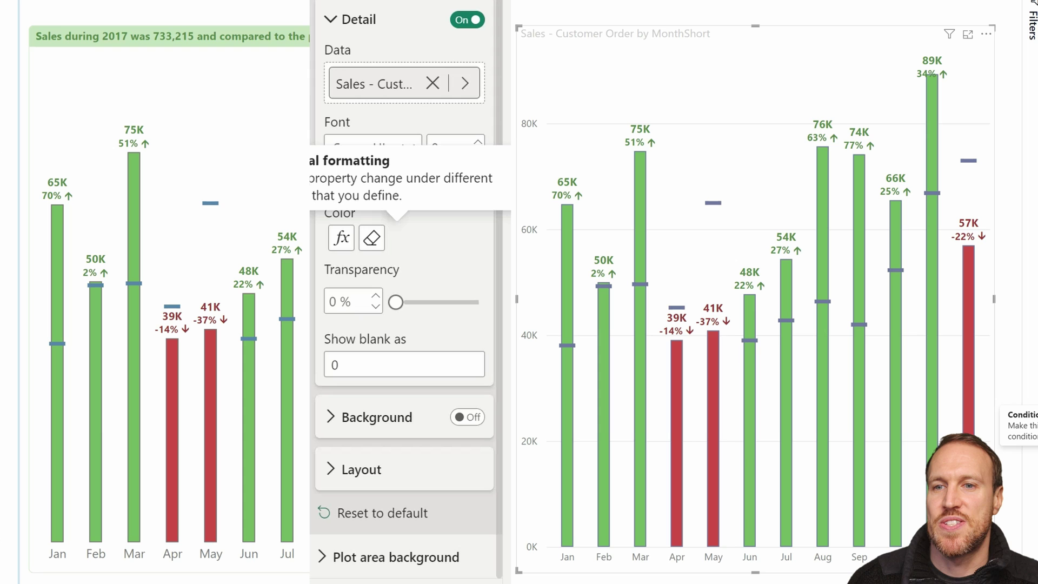
Step: Try a grey background behind the data labels at 29% transparency
click(394, 417)
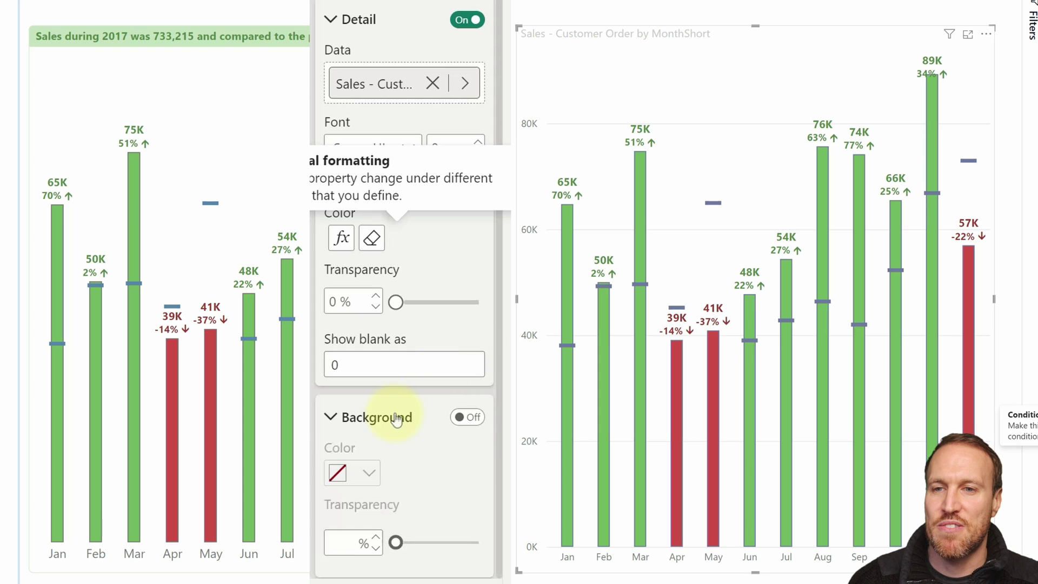
scroll(399, 412, down, 3)
click(474, 275)
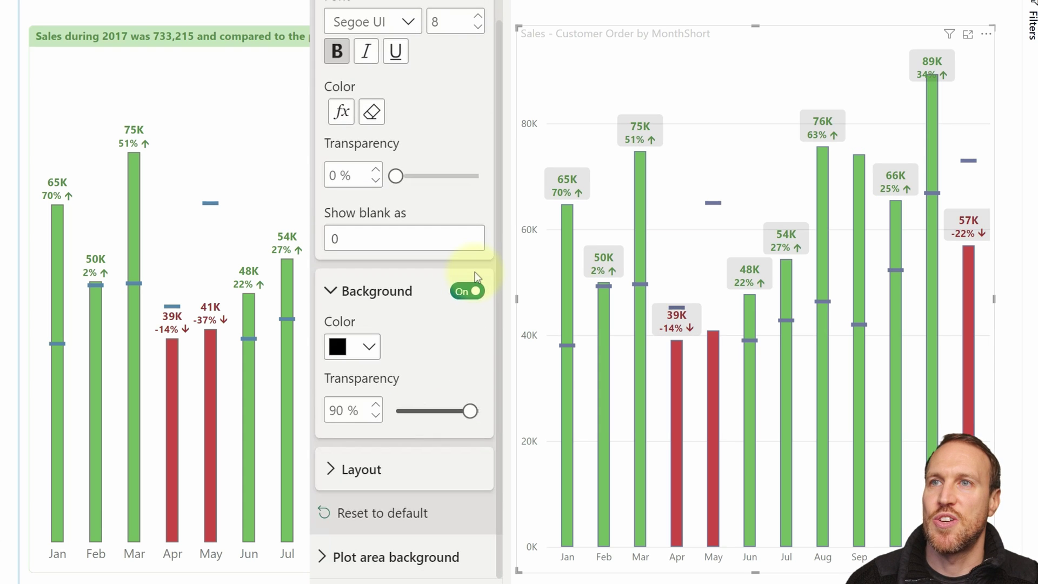
click(376, 415)
click(375, 415)
click(376, 415)
click(376, 416)
click(369, 349)
click(352, 111)
drag(466, 411, 417, 411)
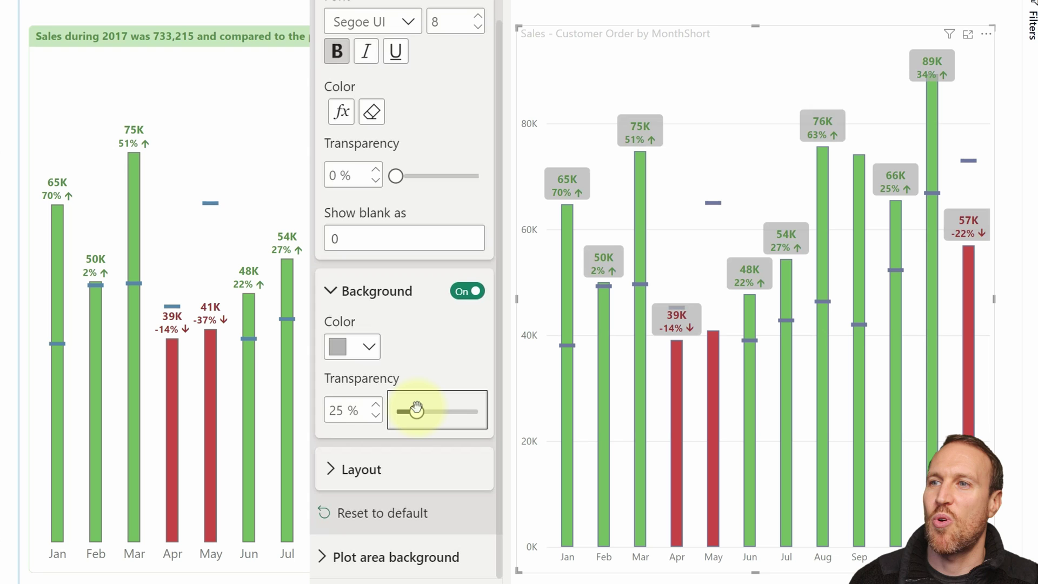
drag(417, 411, 420, 411)
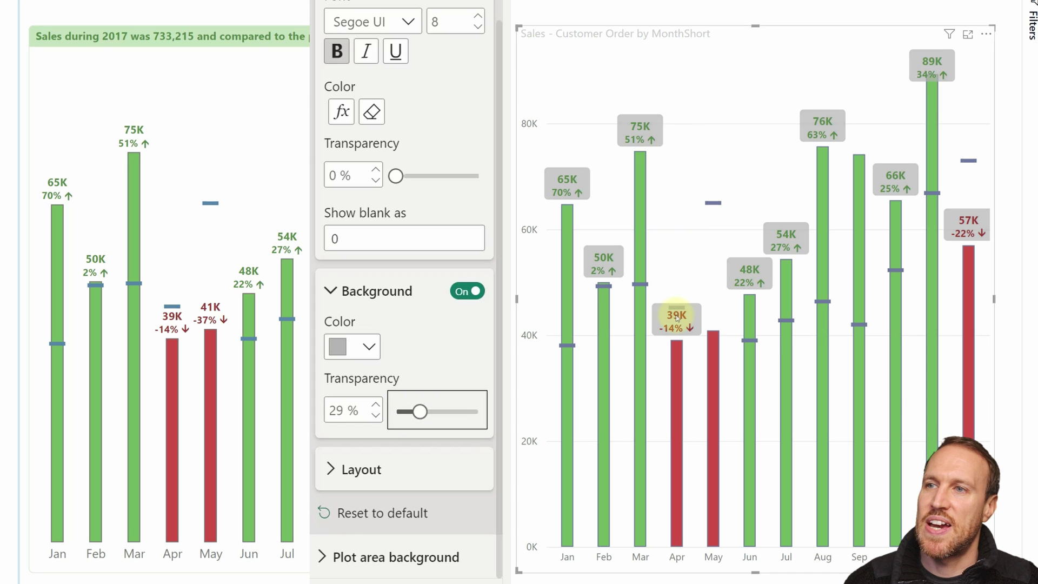
Step: Try the Single line data label layout, return it to Multi-line, and turn the label background off
click(391, 469)
scroll(392, 469, down, 2)
click(386, 412)
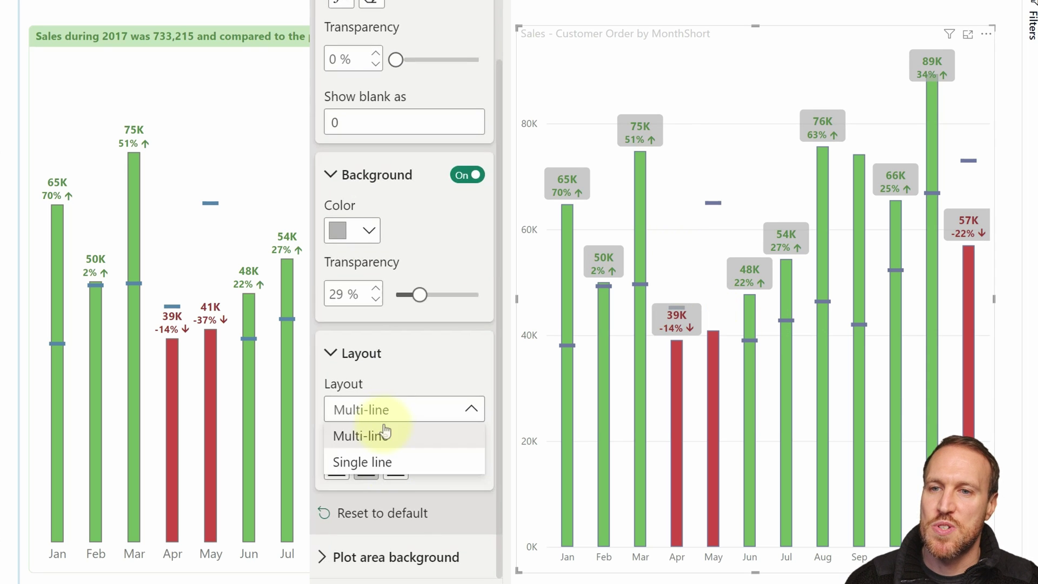
click(379, 466)
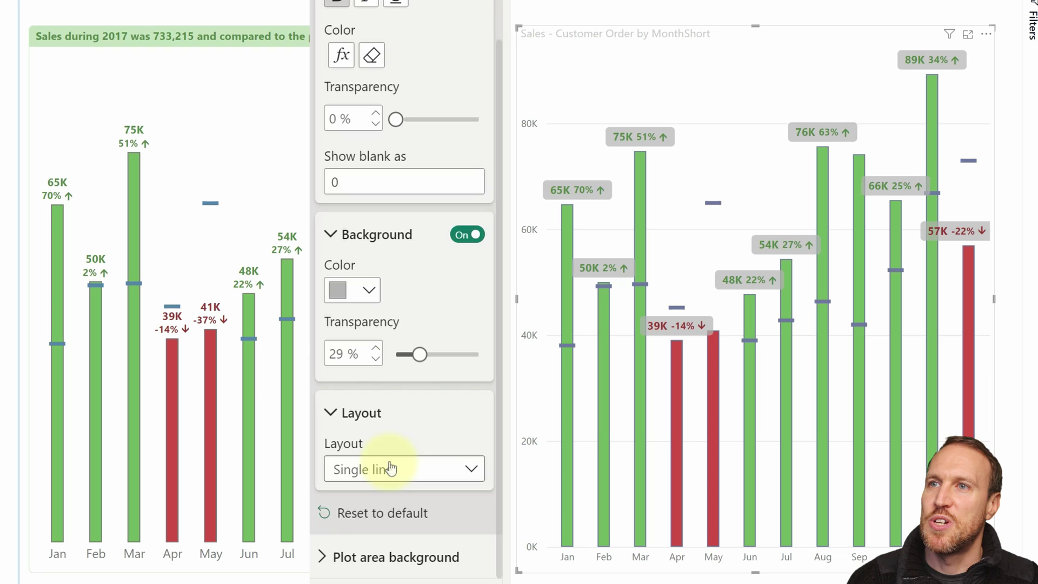
click(391, 469)
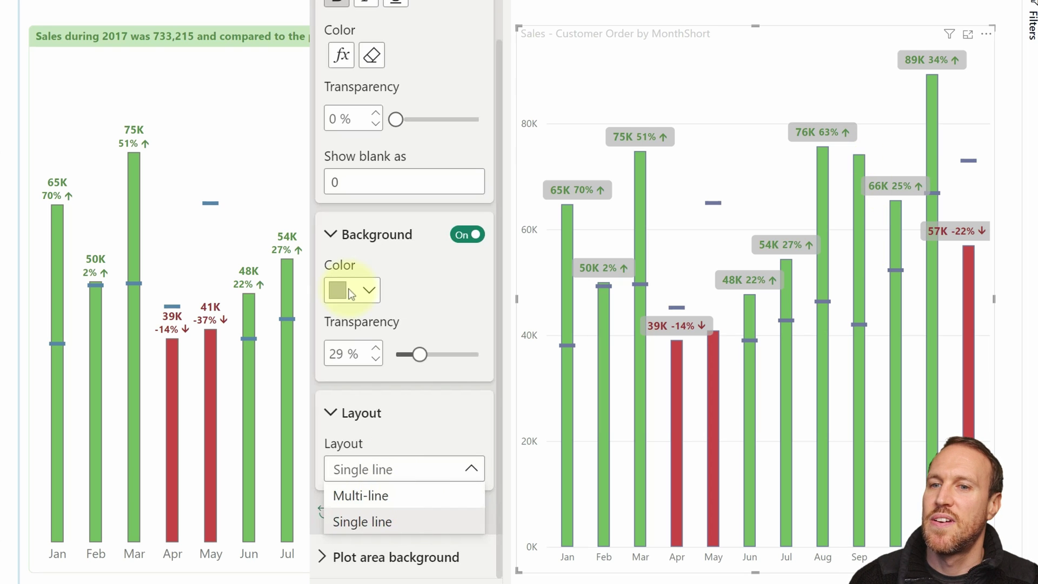
click(361, 495)
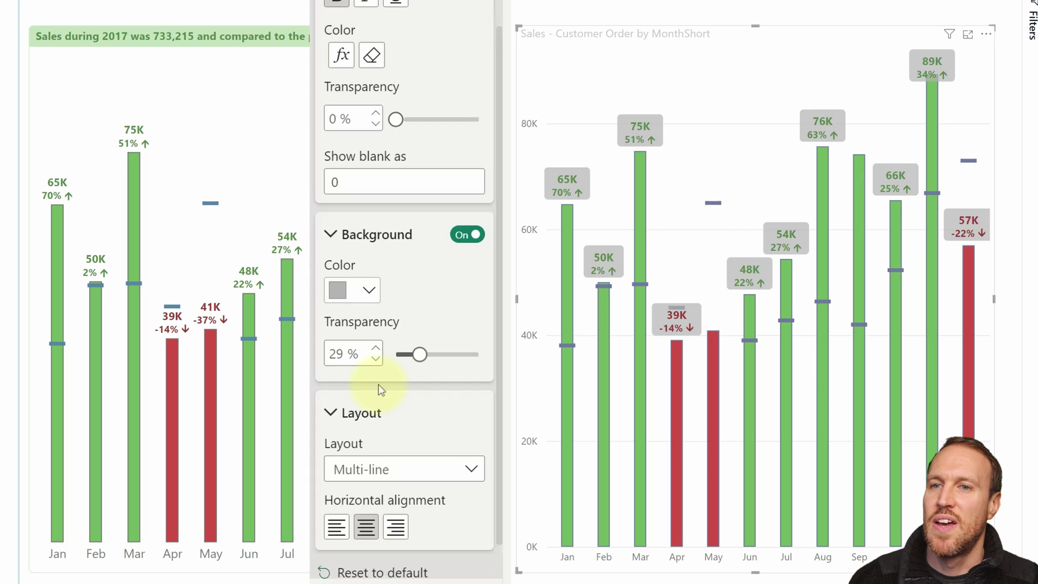
click(464, 236)
Step: Turn off the horizontal gridlines and the Y-axis values on the monthly sales chart
click(968, 167)
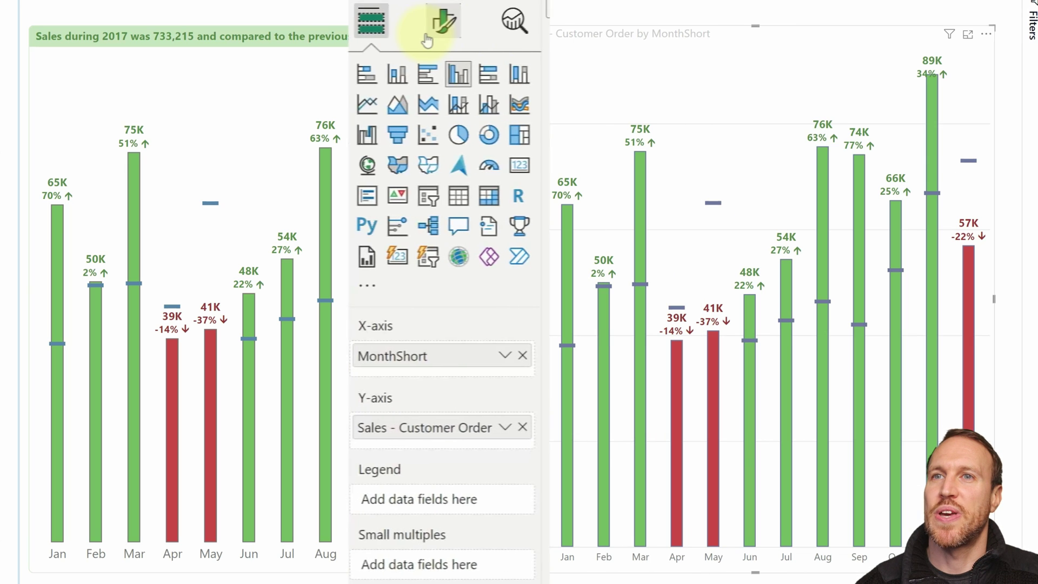
click(430, 25)
click(377, 351)
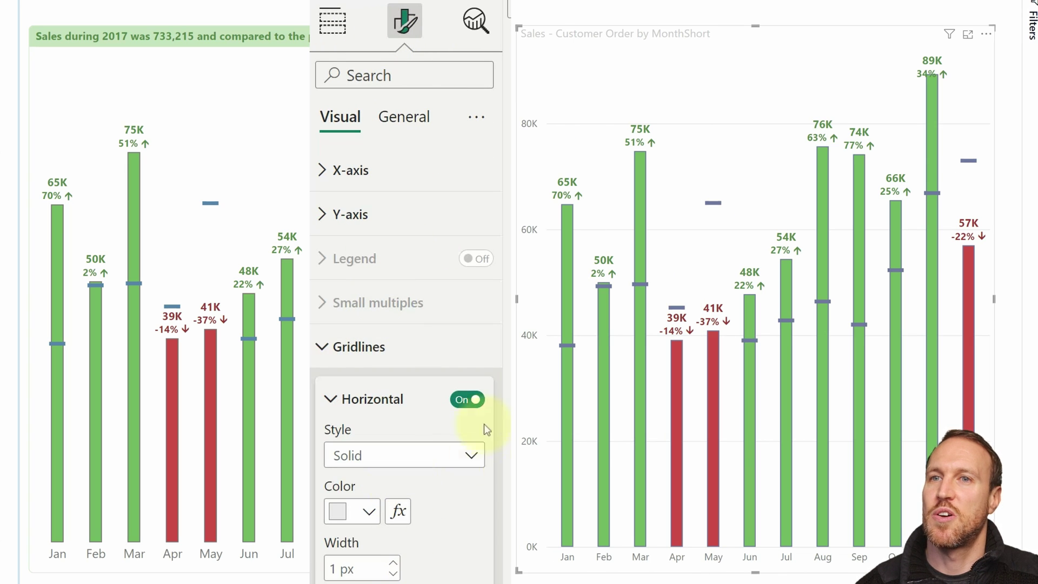
click(464, 400)
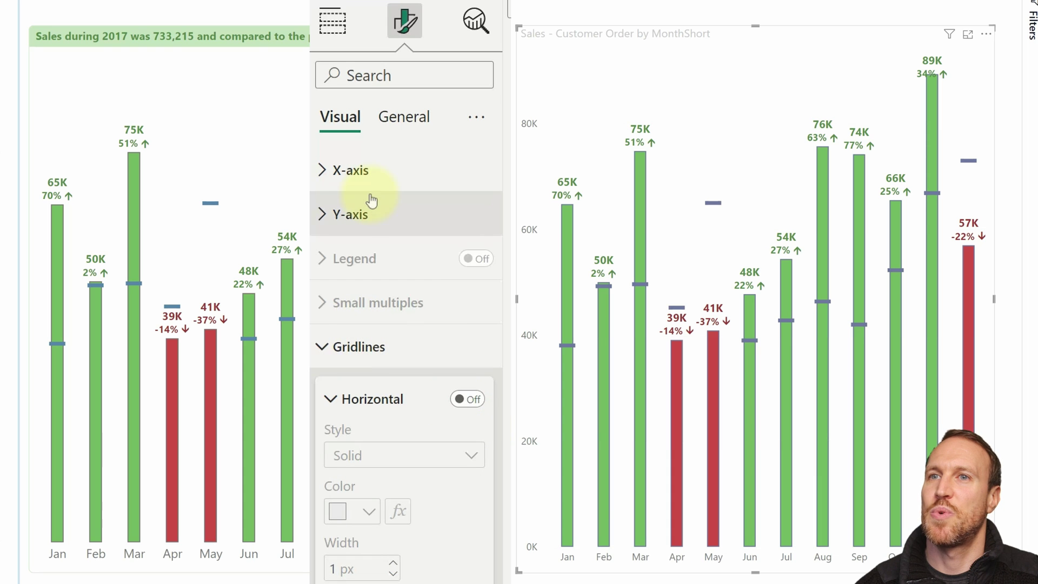
click(350, 215)
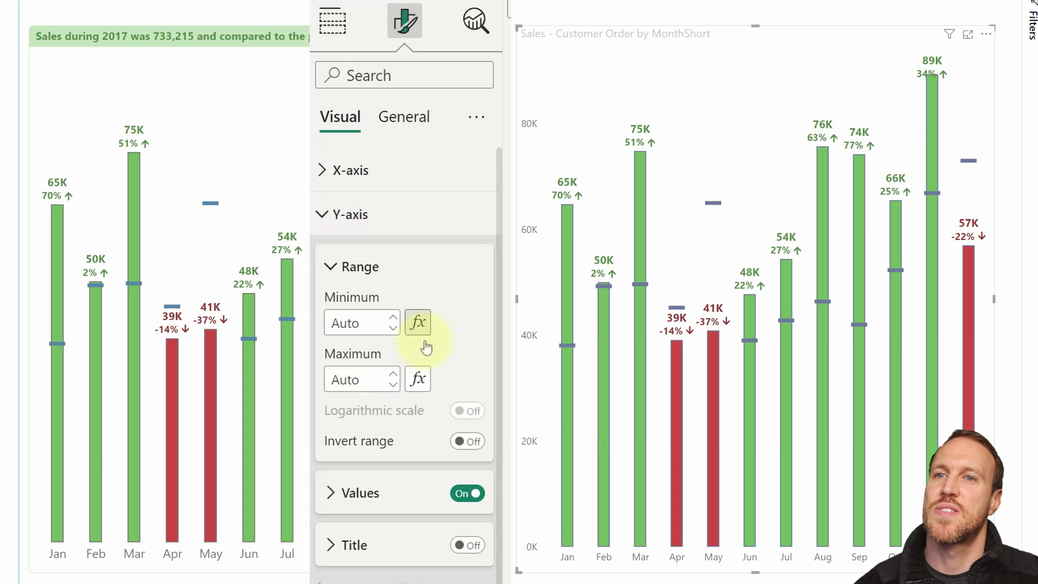
click(465, 493)
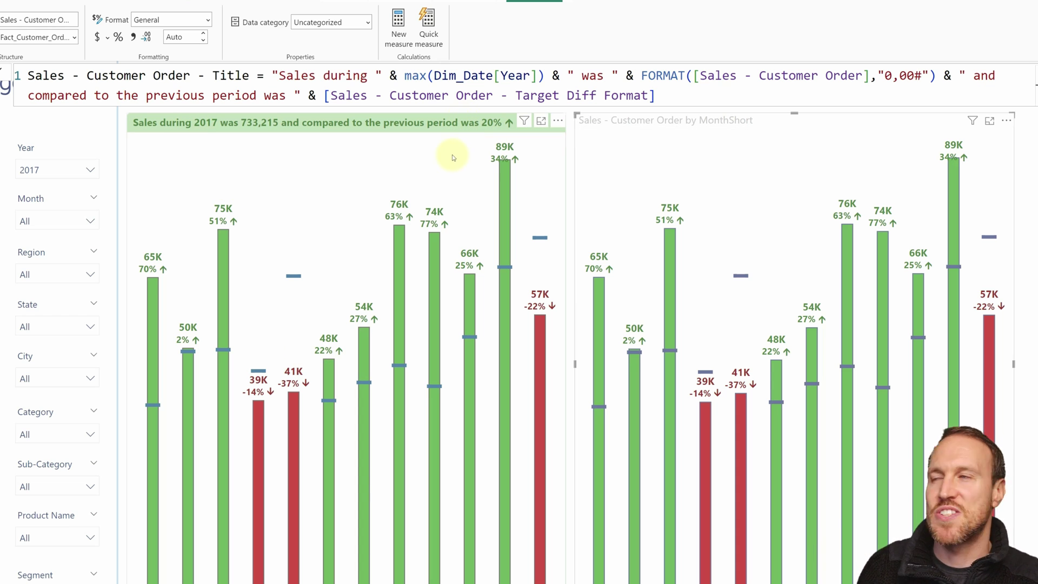
Step: Examine the parts of the Sales - Customer Order - Title measure formula, including the opening text and the formatted sales value
click(306, 76)
click(273, 76)
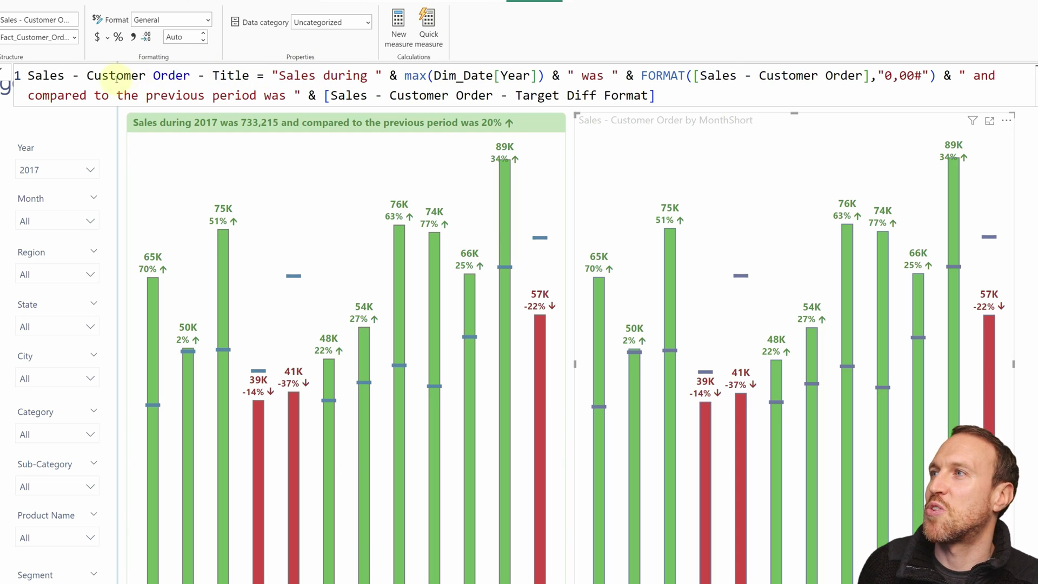
drag(272, 76, 381, 76)
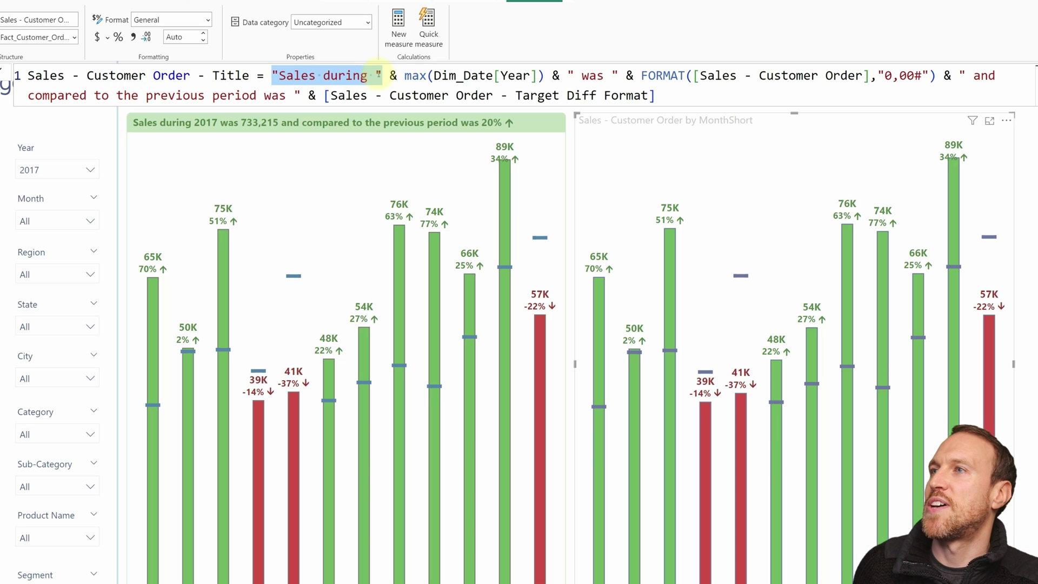
click(378, 75)
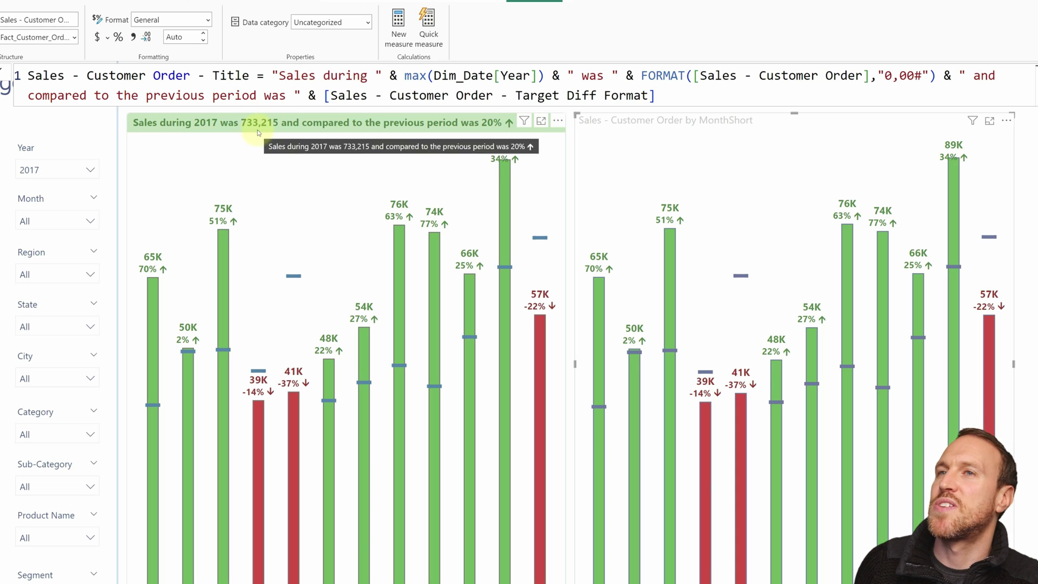
drag(871, 77, 701, 77)
click(879, 76)
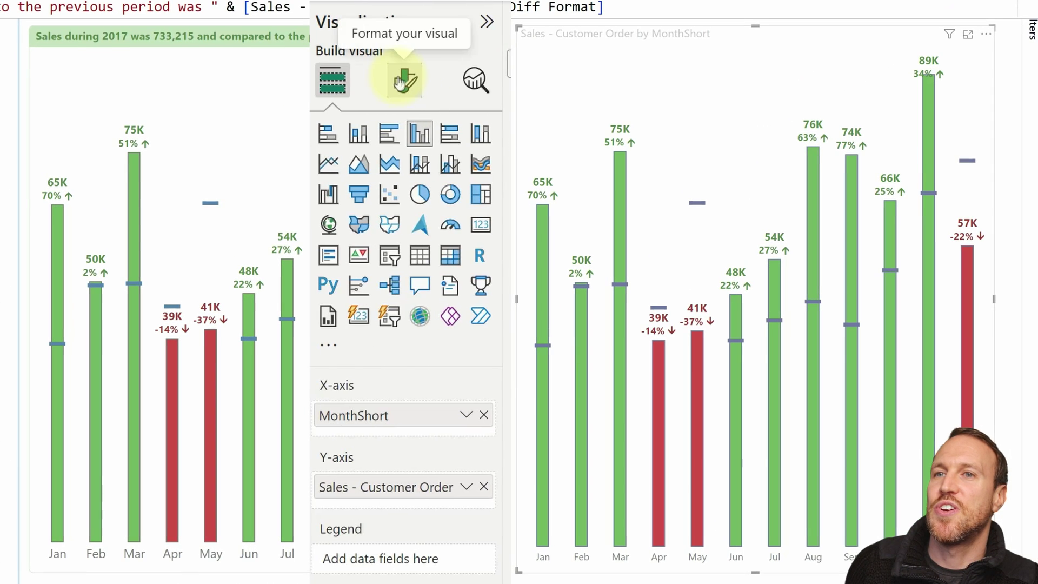
Step: Base the new chart's title text on the Sales - Customer Order - Title measure as a field value
click(897, 111)
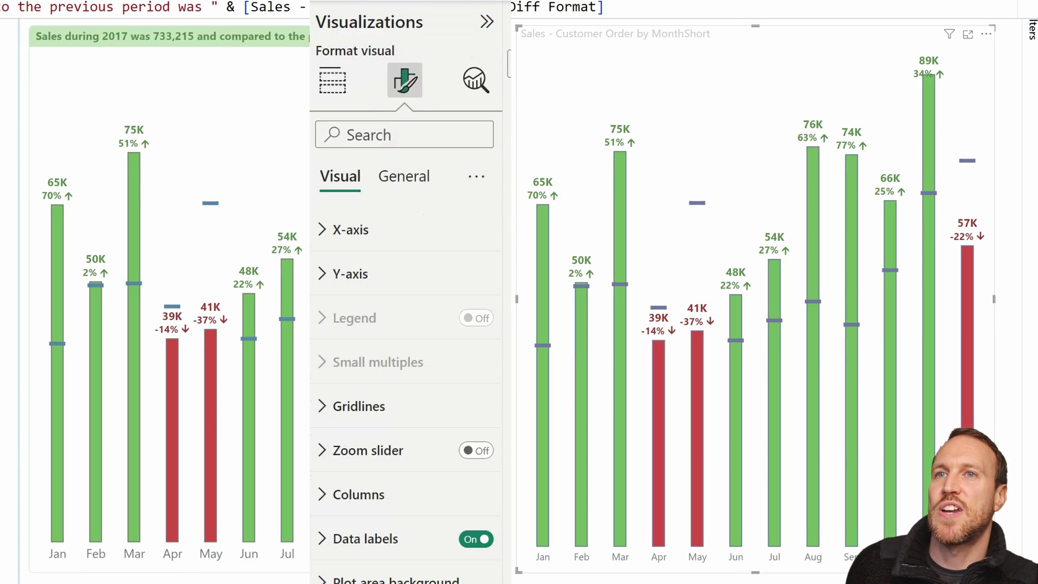
click(404, 176)
click(436, 273)
click(360, 382)
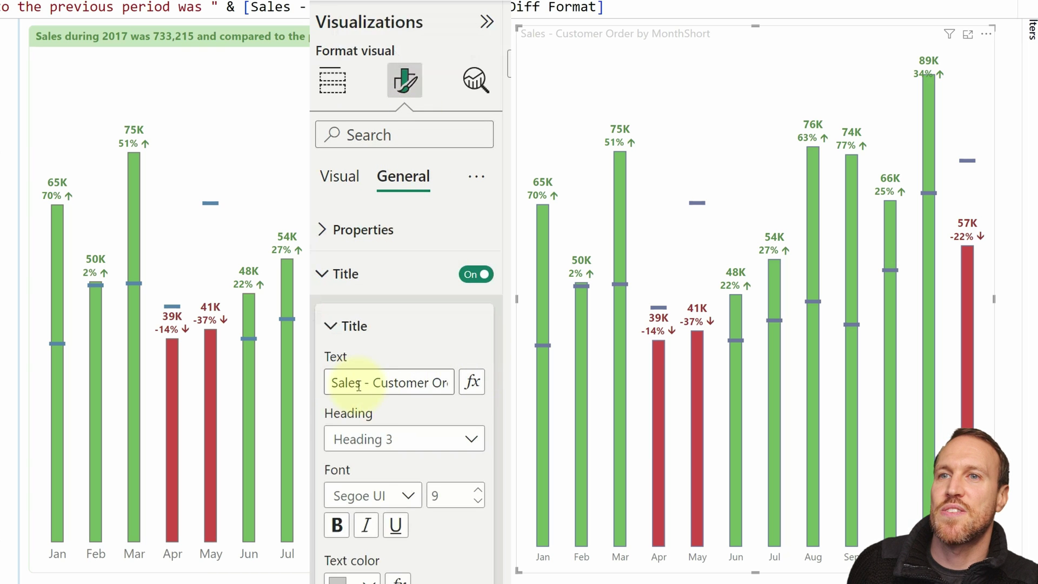
click(471, 382)
click(332, 196)
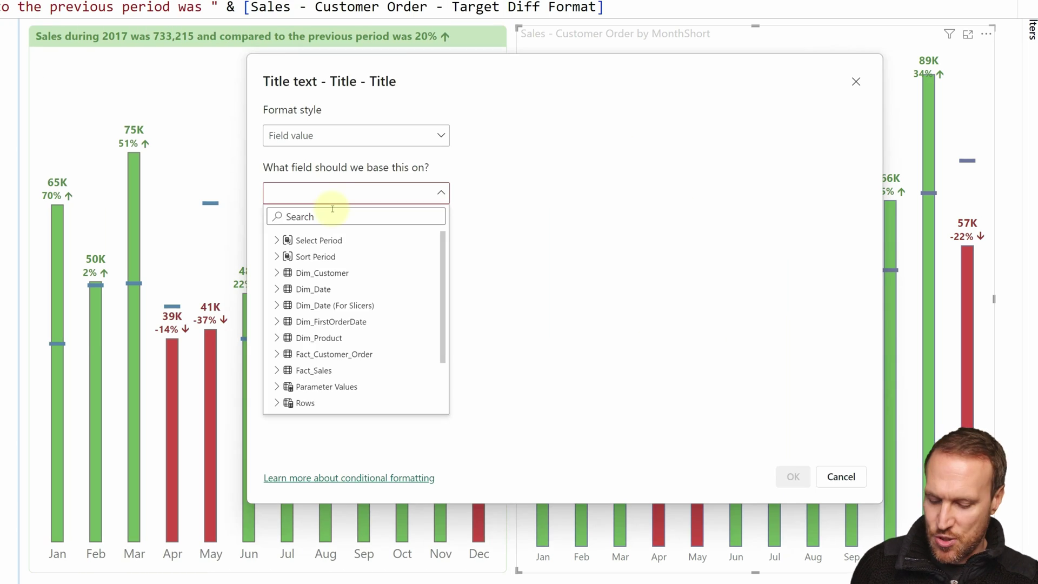
scroll(351, 302, down, 1)
click(329, 322)
click(794, 476)
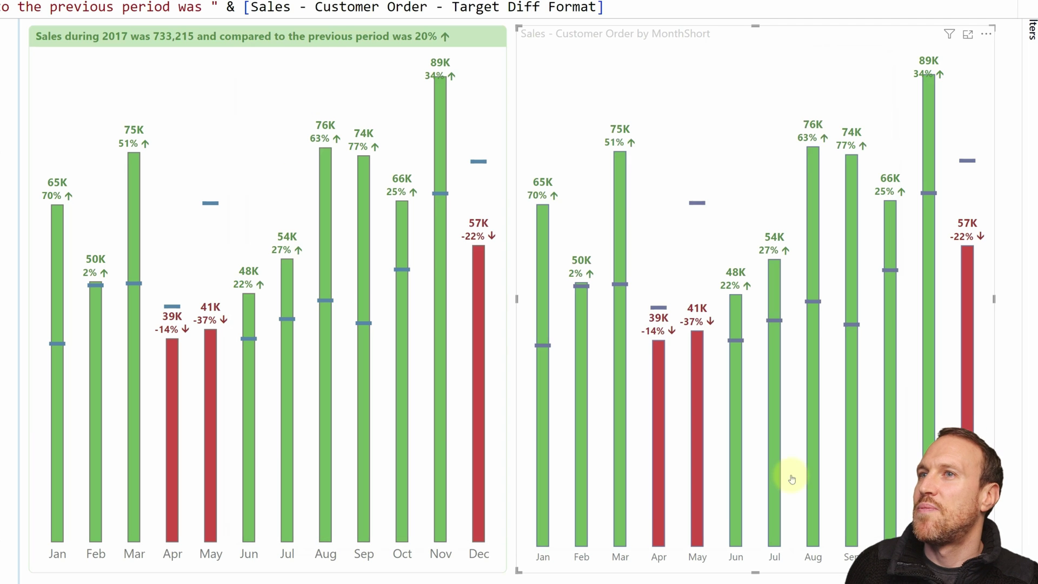
Step: Set up rules-based conditional background color for the chart title using Sales - Customer Order - Target Diff
click(739, 48)
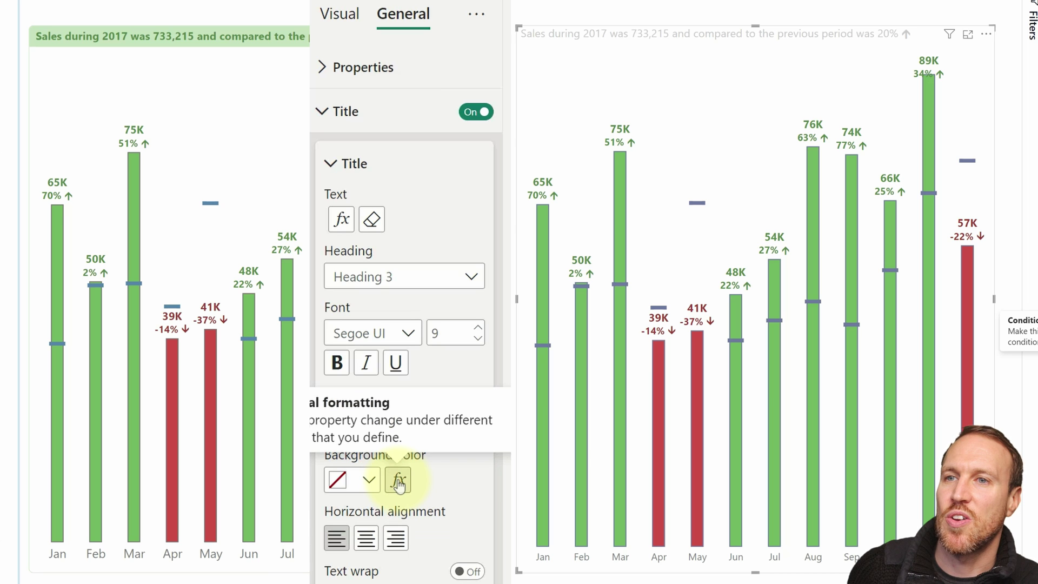
click(398, 481)
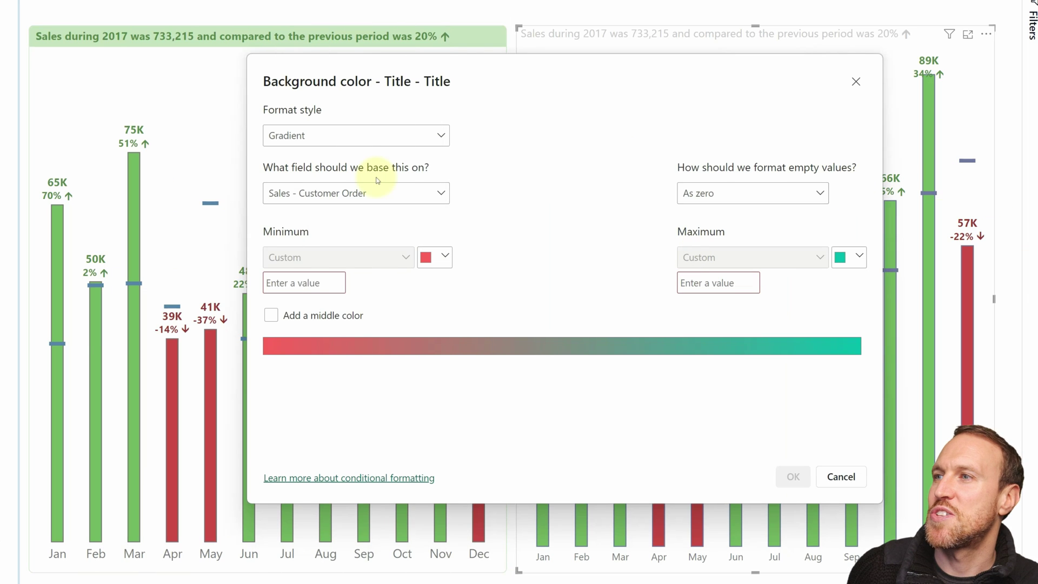
click(373, 195)
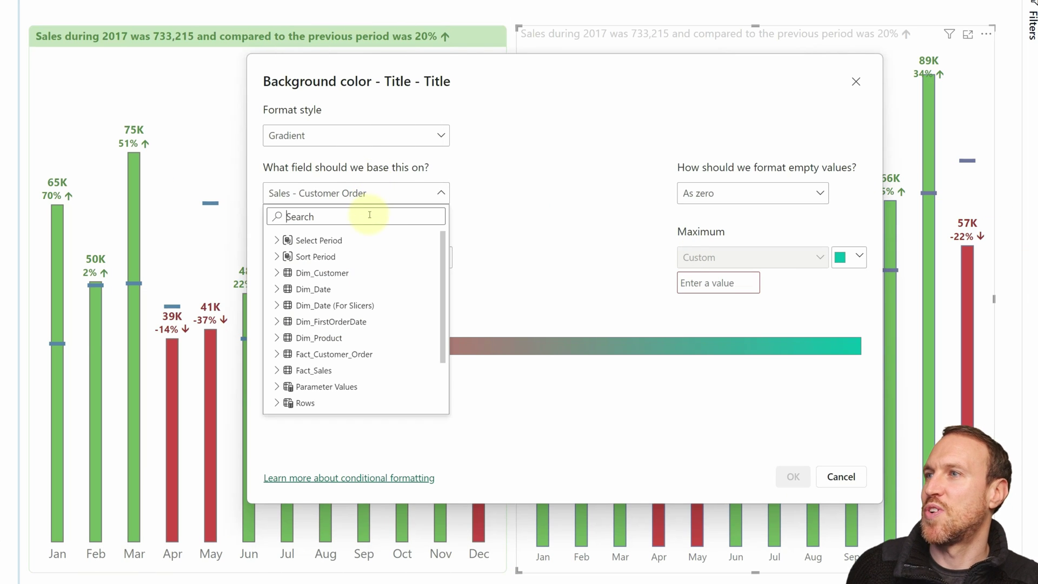
click(364, 135)
click(339, 179)
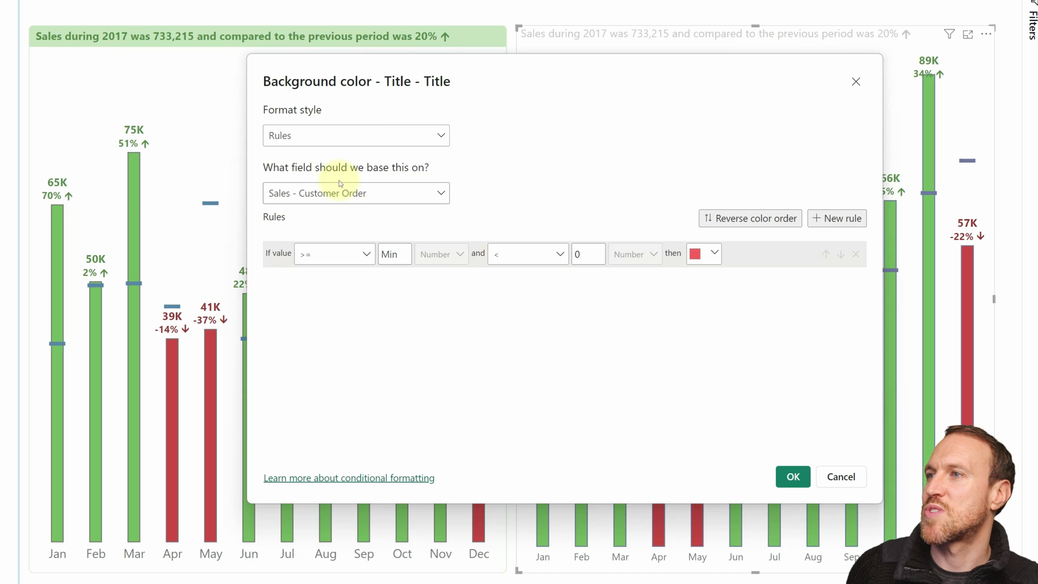
click(342, 193)
text(target diff)
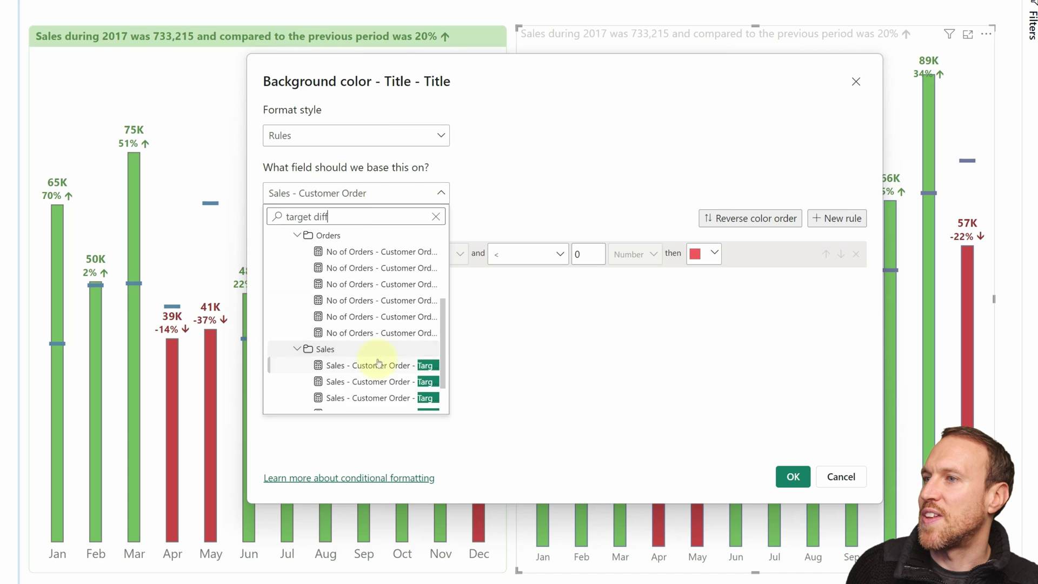
click(361, 303)
Step: Add a second title background rule covering values from 0 to Max
click(838, 218)
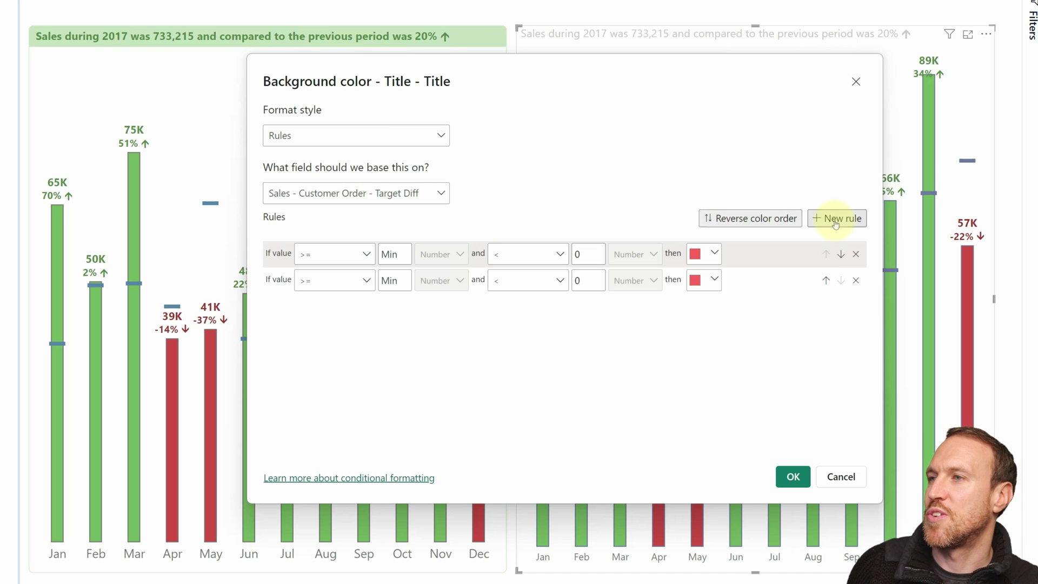
text(0)
click(580, 281)
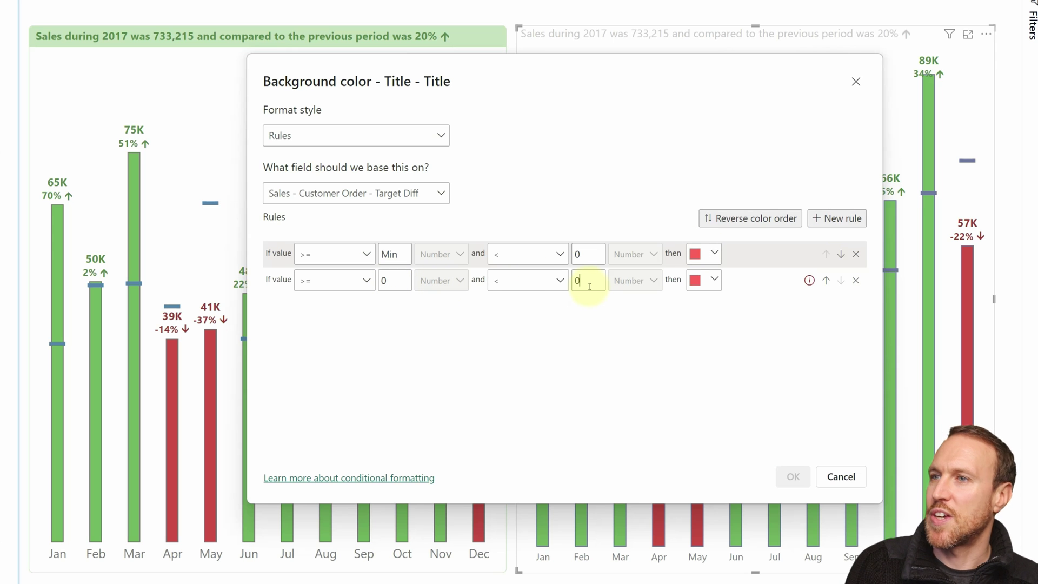
text(Max)
Step: Color the below-zero title background rule light red and the above-zero rule light green, and apply the rules
click(695, 258)
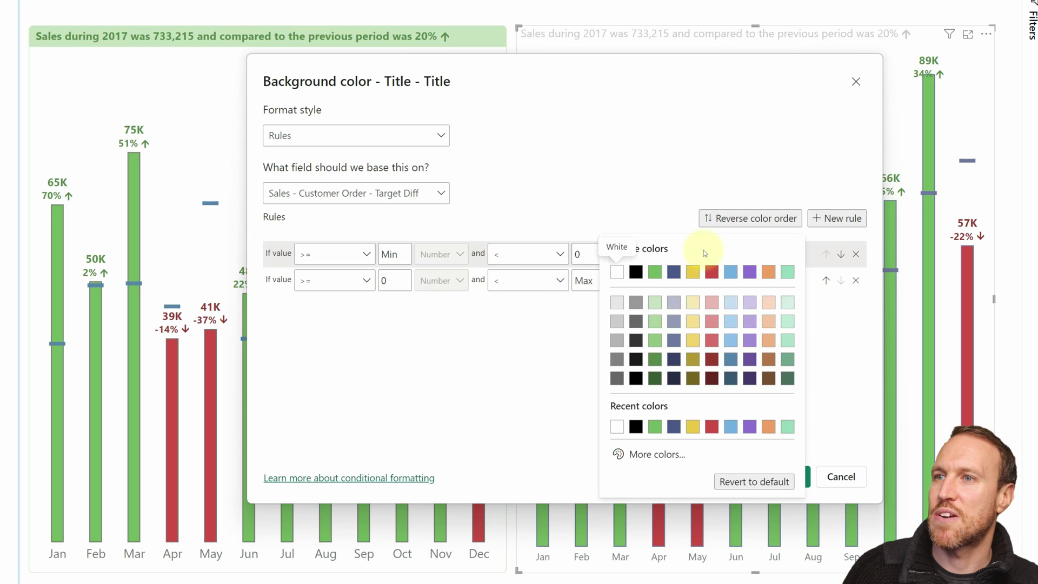
click(711, 302)
click(694, 280)
click(654, 124)
click(781, 473)
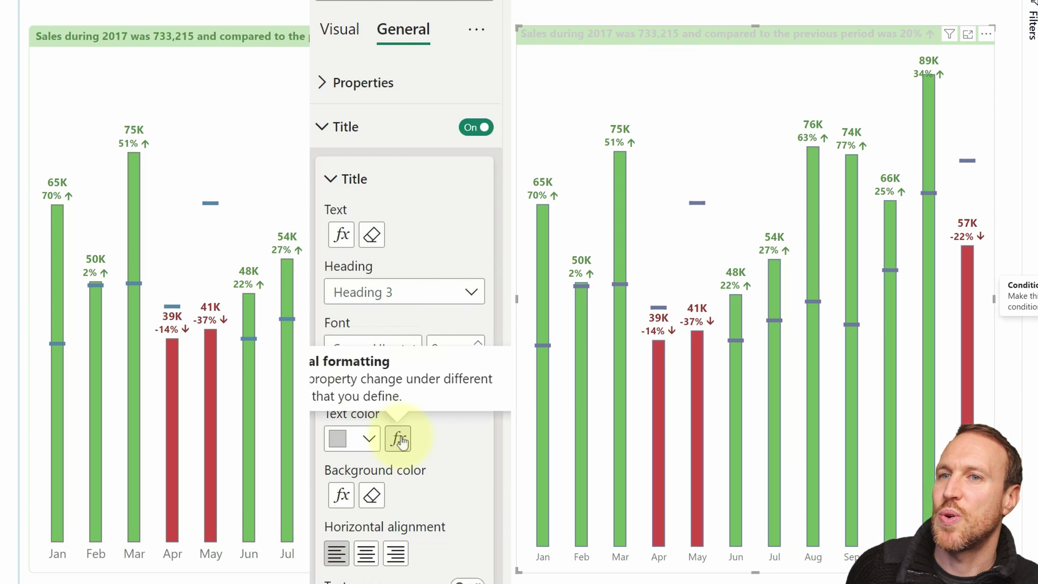
Step: Set up rules-based conditional text color for the chart title using Sales - Customer Order - Target Diff
click(400, 440)
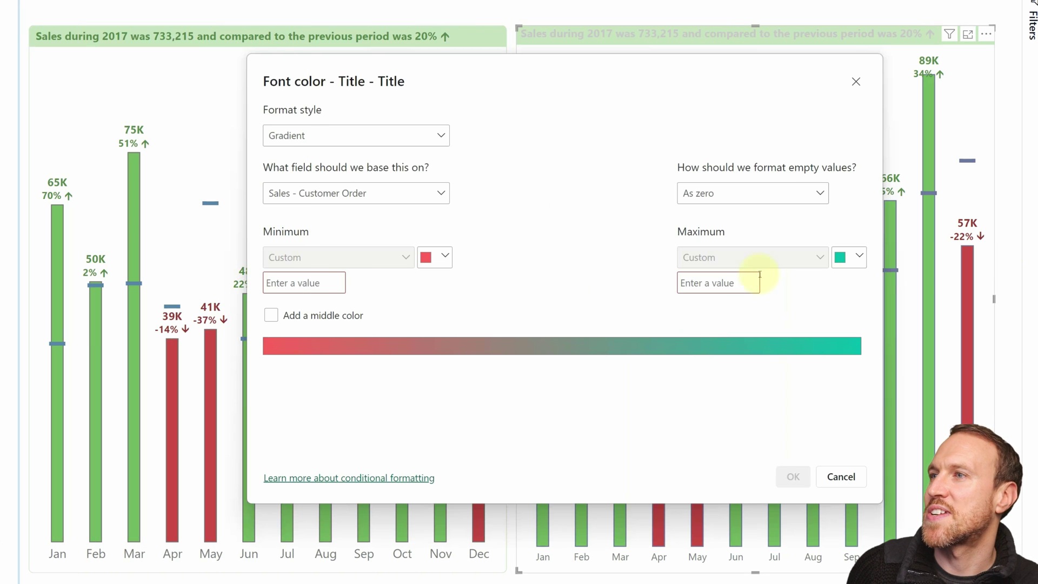
click(331, 141)
click(321, 174)
click(378, 200)
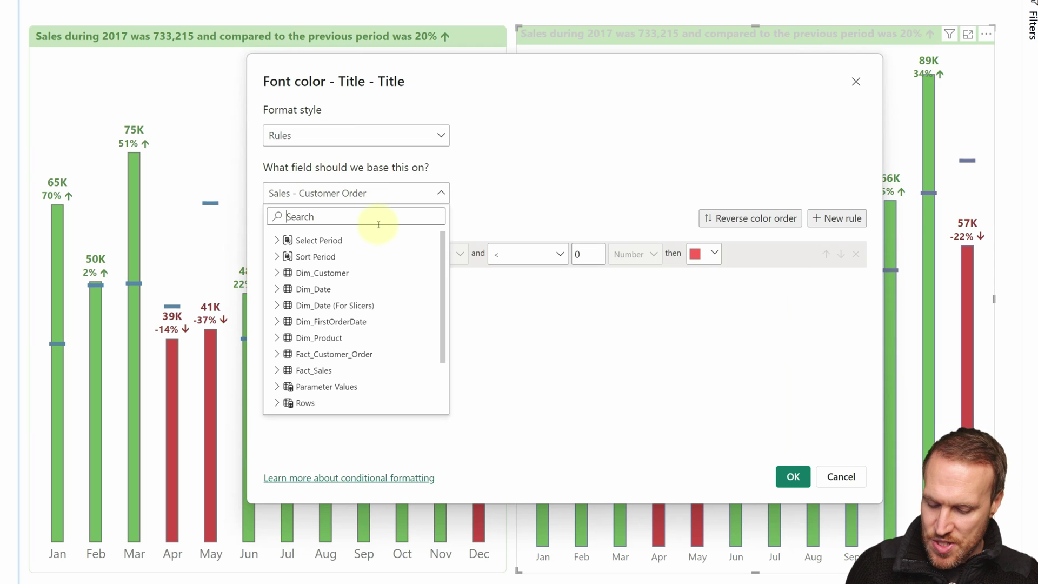
text(target dif)
click(378, 339)
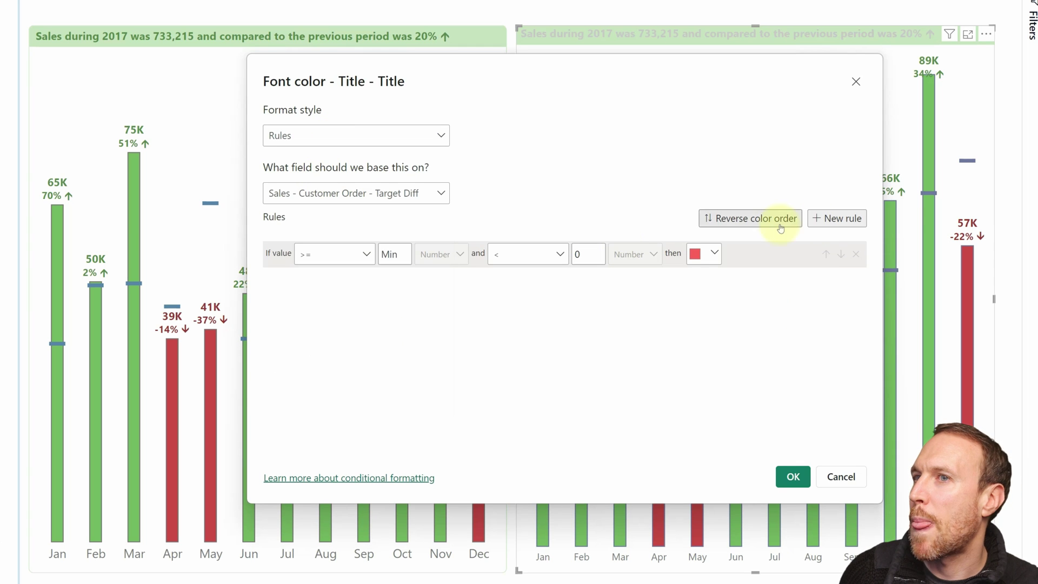
Step: Add a second title text color rule covering values from 0 to Max
click(837, 218)
click(382, 280)
key(BackSpace)
key(BackSpace)
key(BackSpace)
text(0)
click(580, 255)
key(BackSpace)
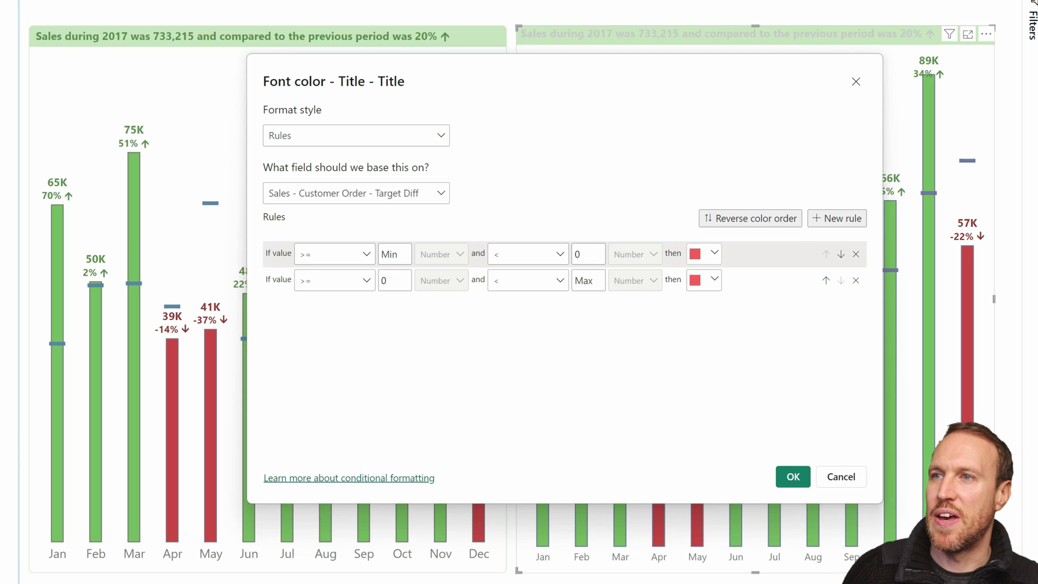
Step: Color the below-zero title text rule dark red and the above-zero rule dark green, and apply the rules
click(697, 255)
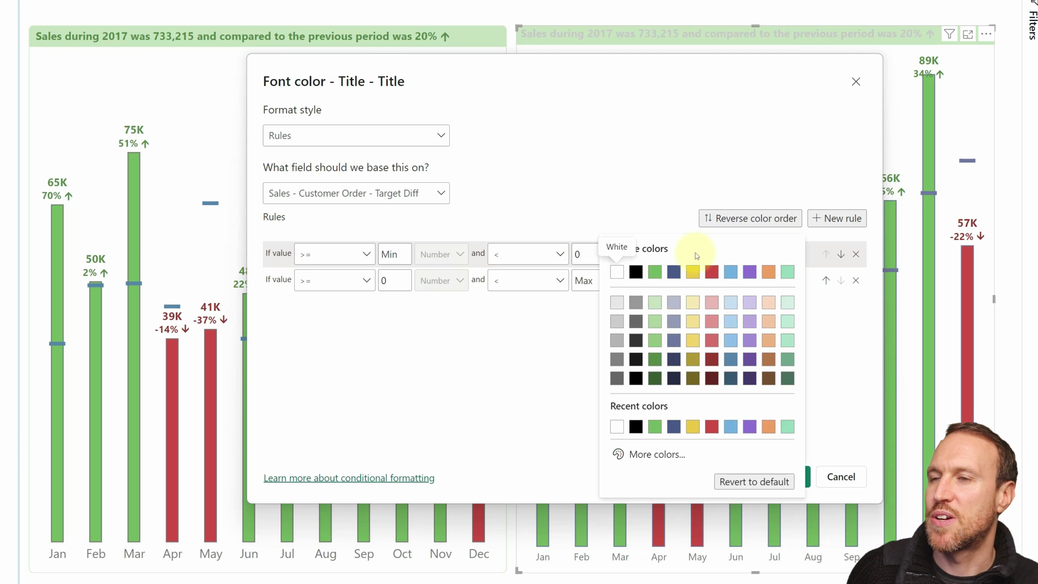
click(712, 359)
click(714, 280)
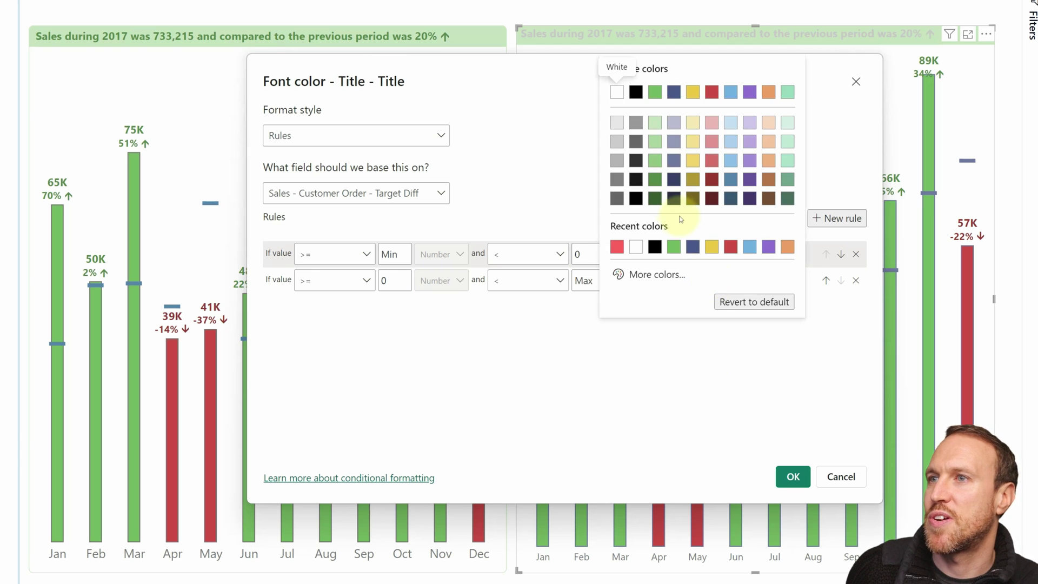
click(659, 184)
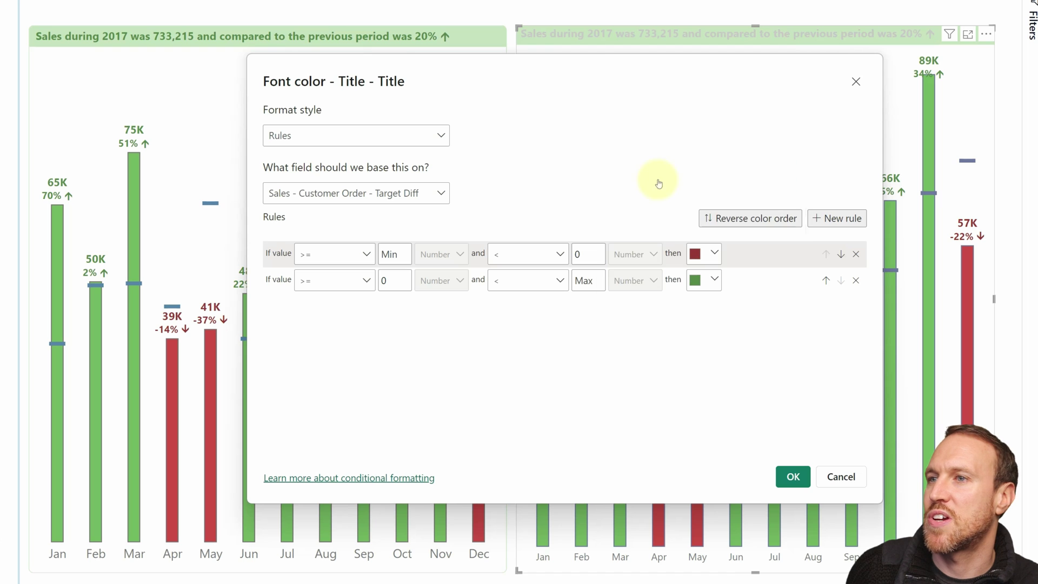
click(793, 476)
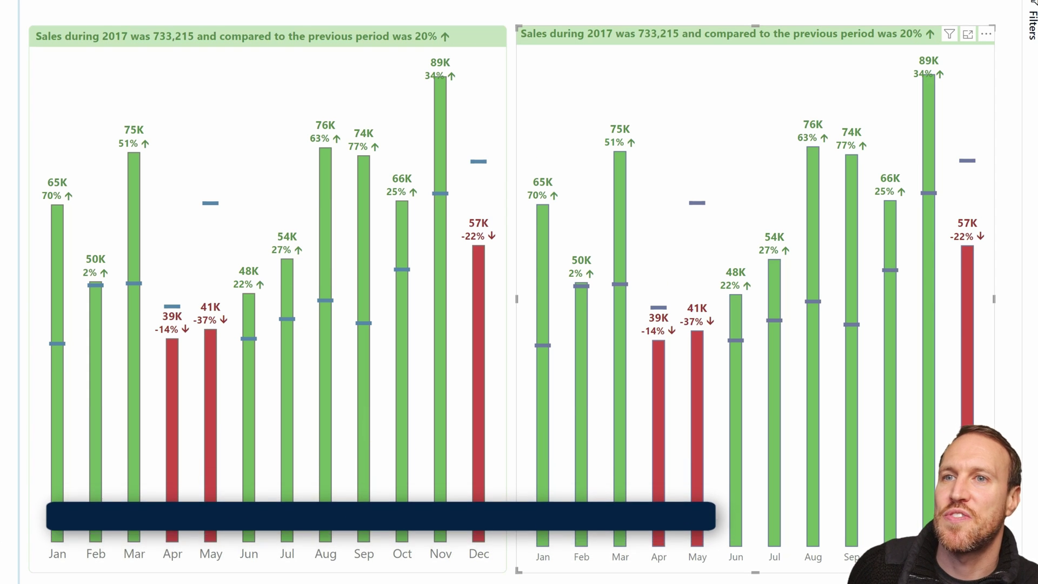
Step: Turn on the chart's visual border and set its rounded corners to 5 px
click(469, 406)
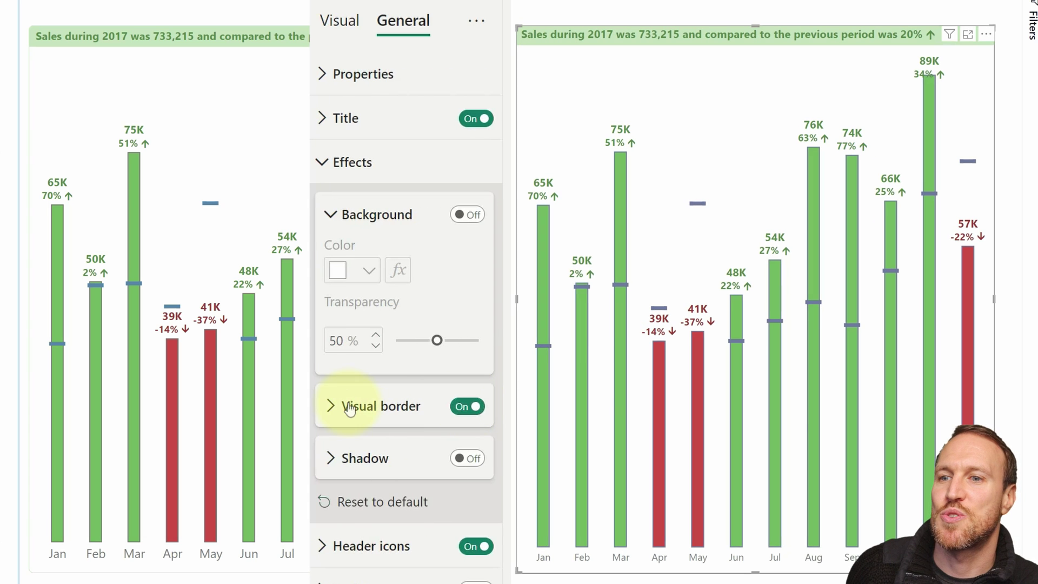
click(331, 406)
click(376, 519)
click(376, 519)
click(376, 519)
click(376, 520)
click(376, 520)
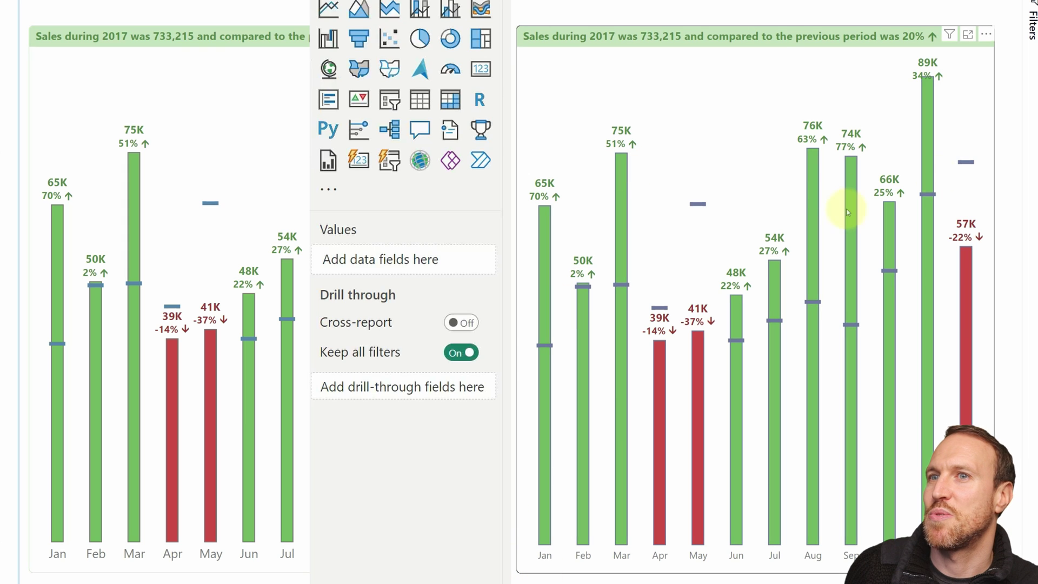
Step: Set up rules-based visual border color using Sales - Customer Order - Target Diff, with a second rule covering 0 to Max
click(984, 115)
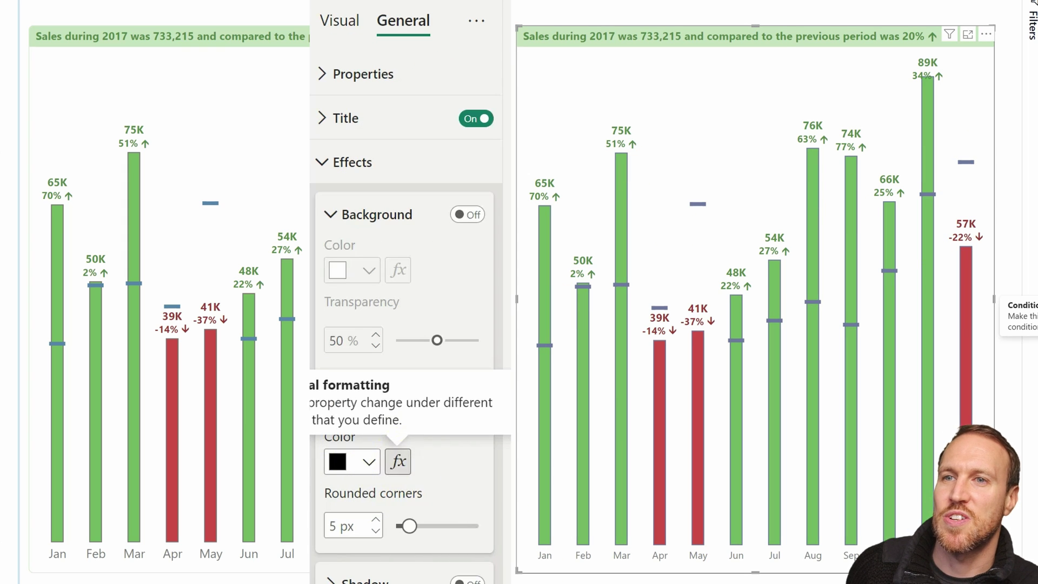
click(398, 462)
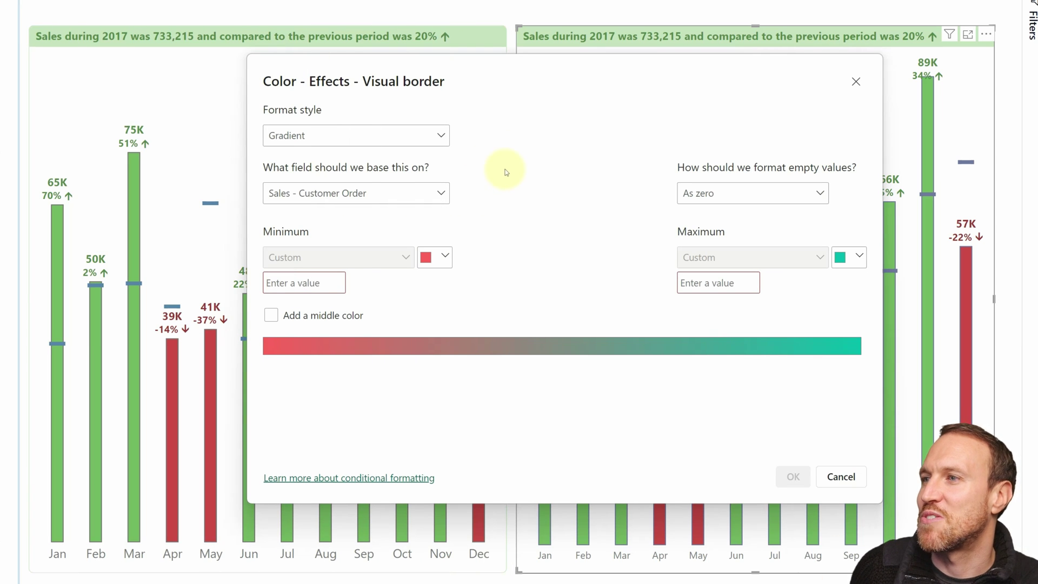
click(411, 140)
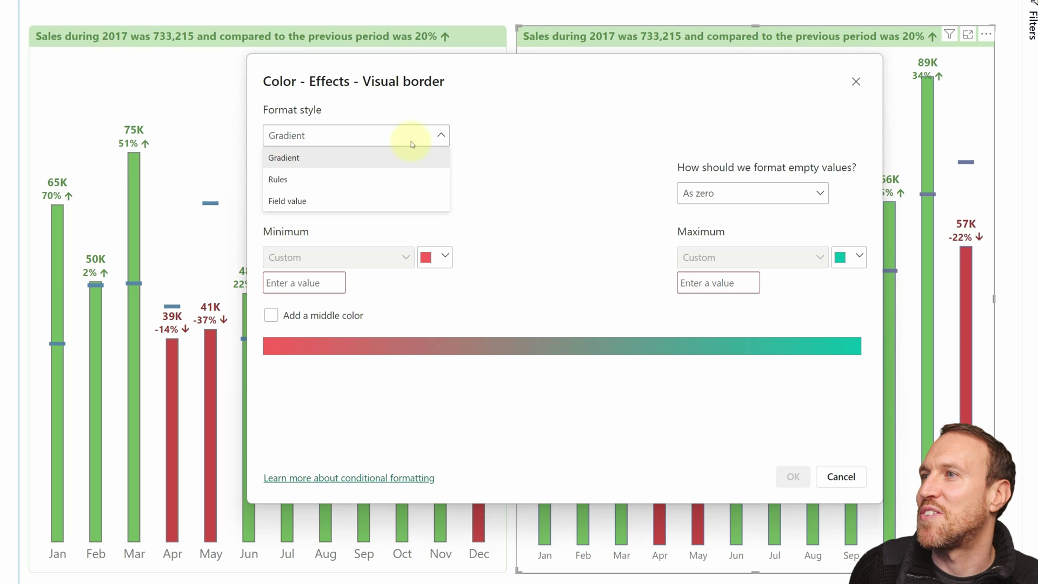
click(386, 180)
click(837, 218)
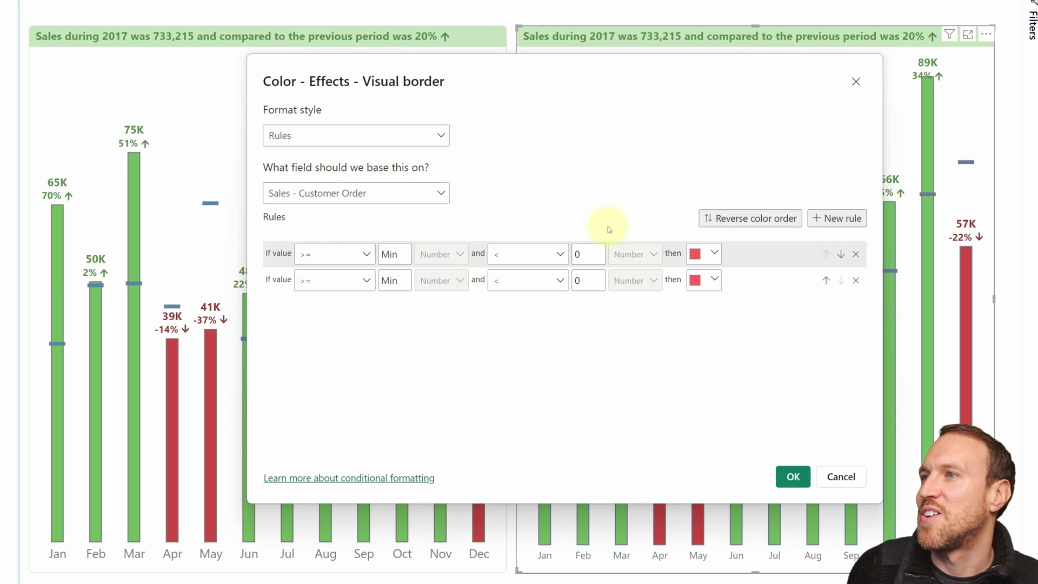
click(437, 195)
text(target)
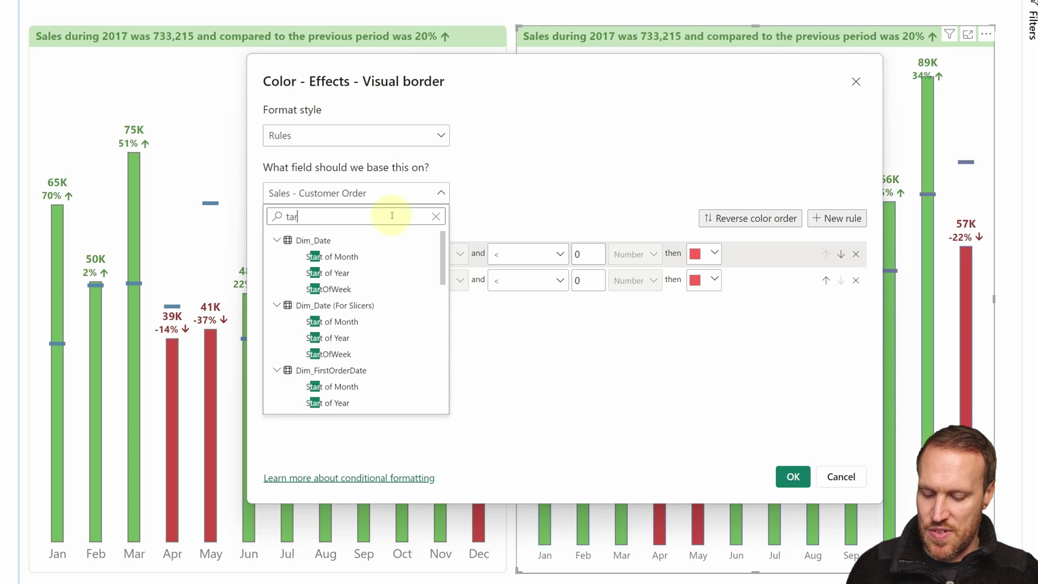
click(366, 372)
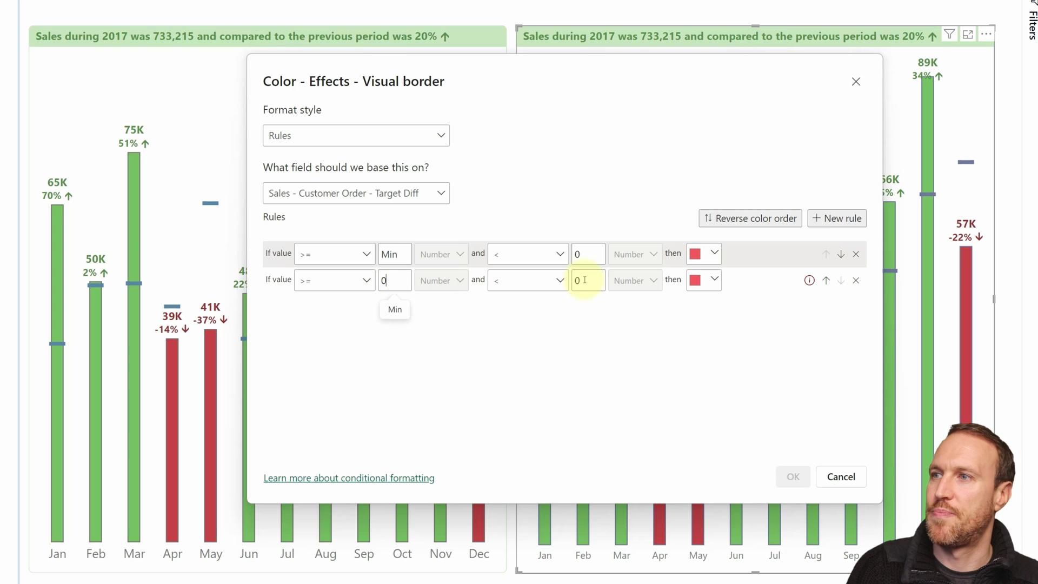
Step: Color the below-zero border rule red and the above-zero rule green, and apply the rules
click(705, 252)
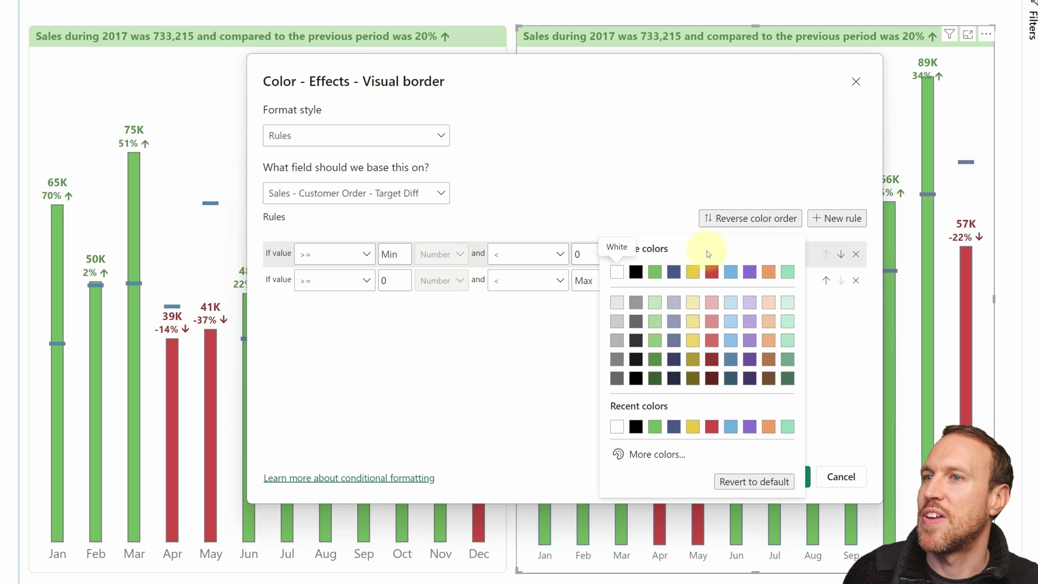
click(713, 272)
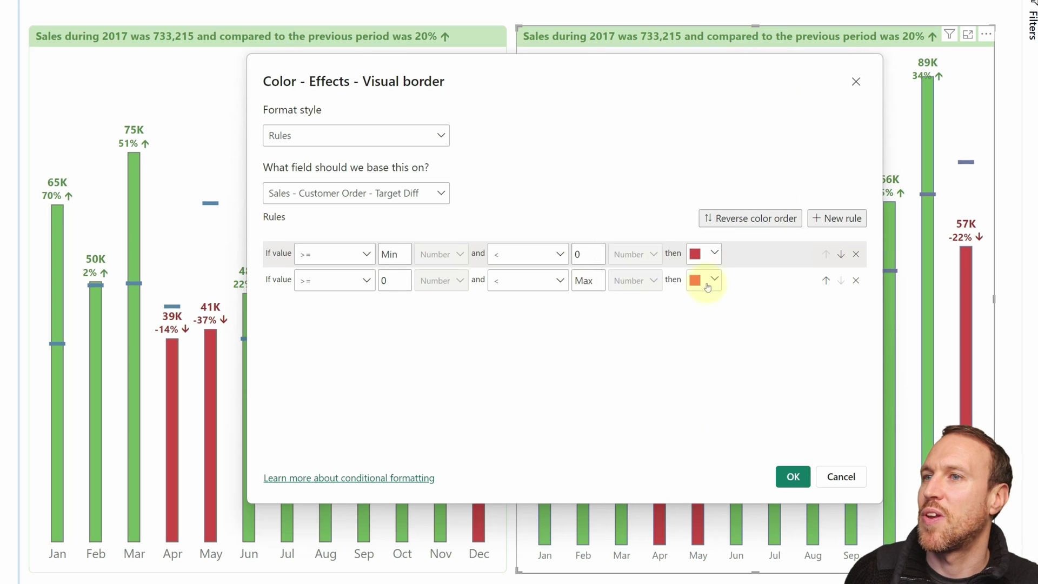
click(705, 280)
click(655, 91)
key(Return)
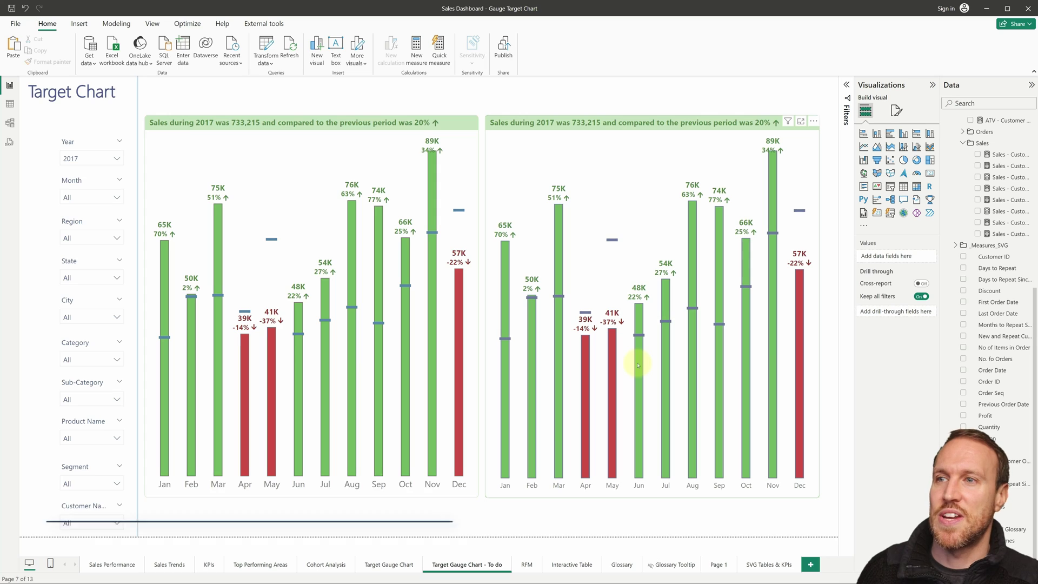
Step: Convert the newly built target chart to a clustered bar chart and set its data label layout to Single line
click(817, 141)
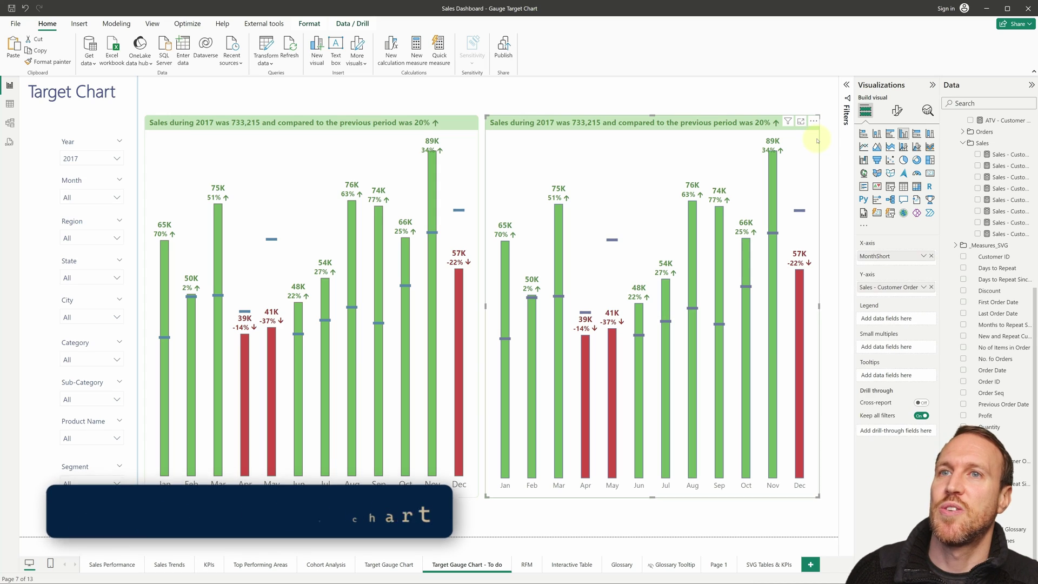
click(890, 134)
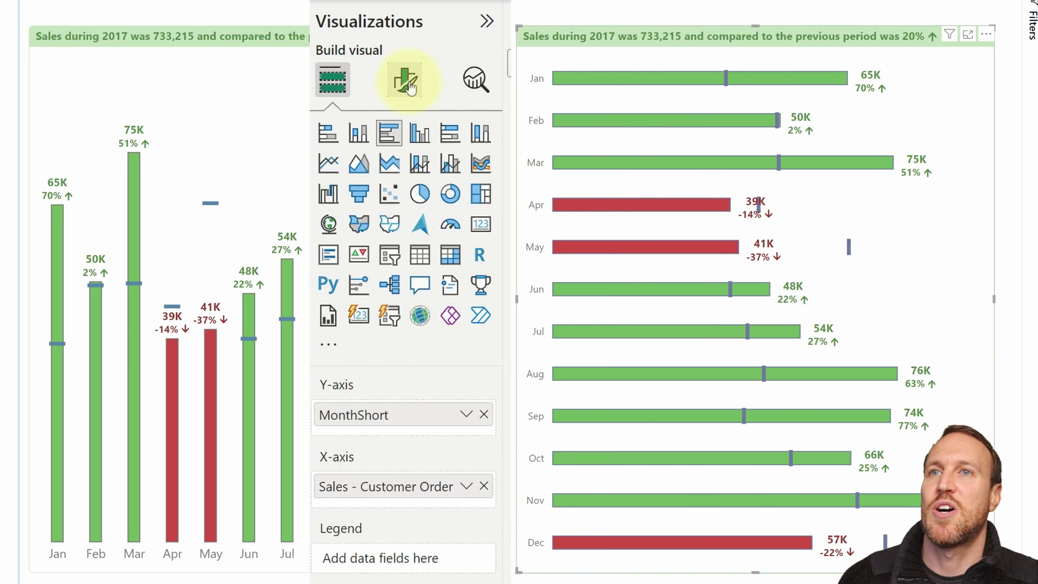
click(405, 79)
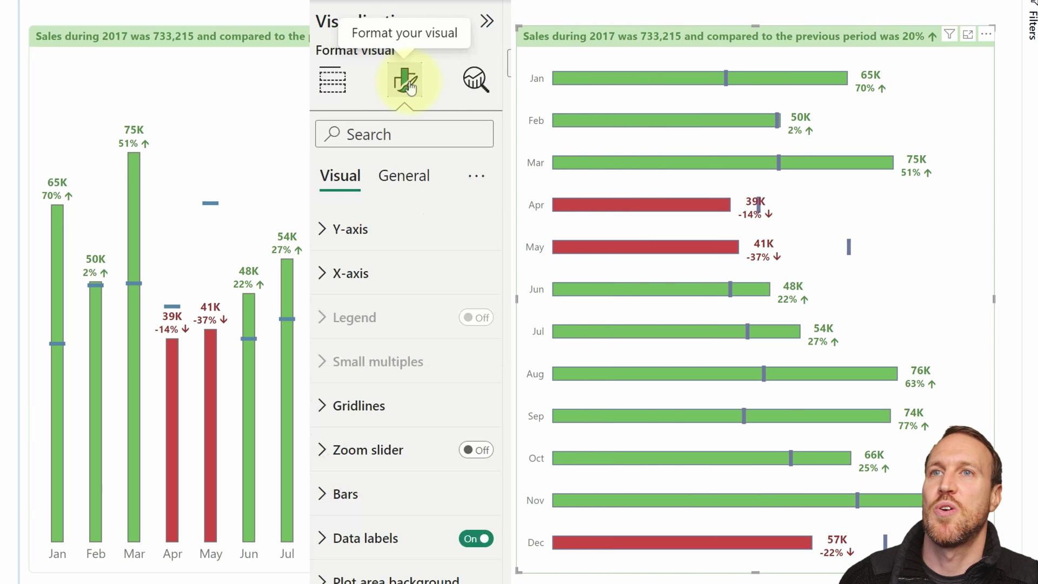
click(379, 538)
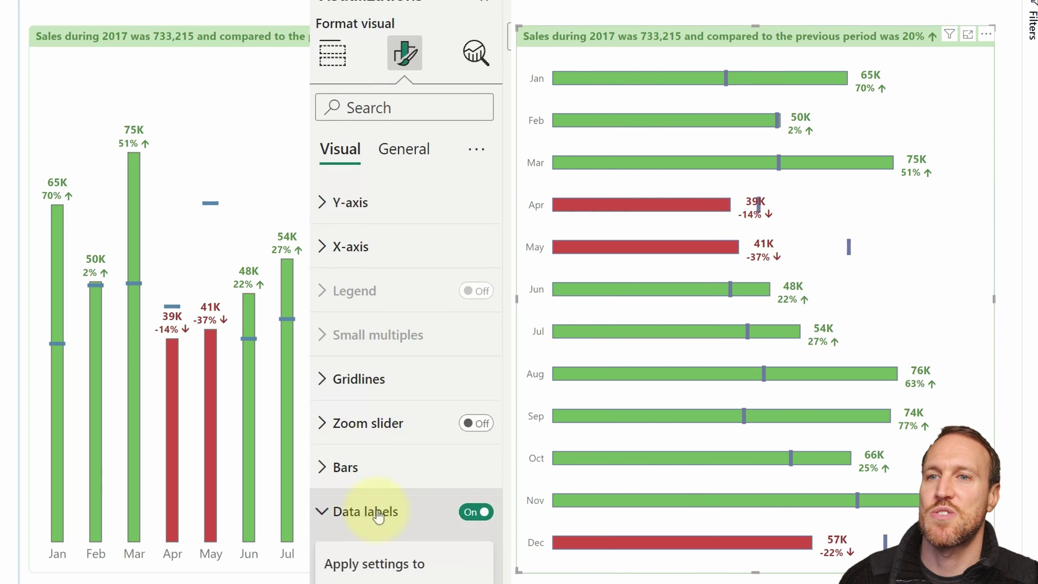
scroll(379, 409, down, 8)
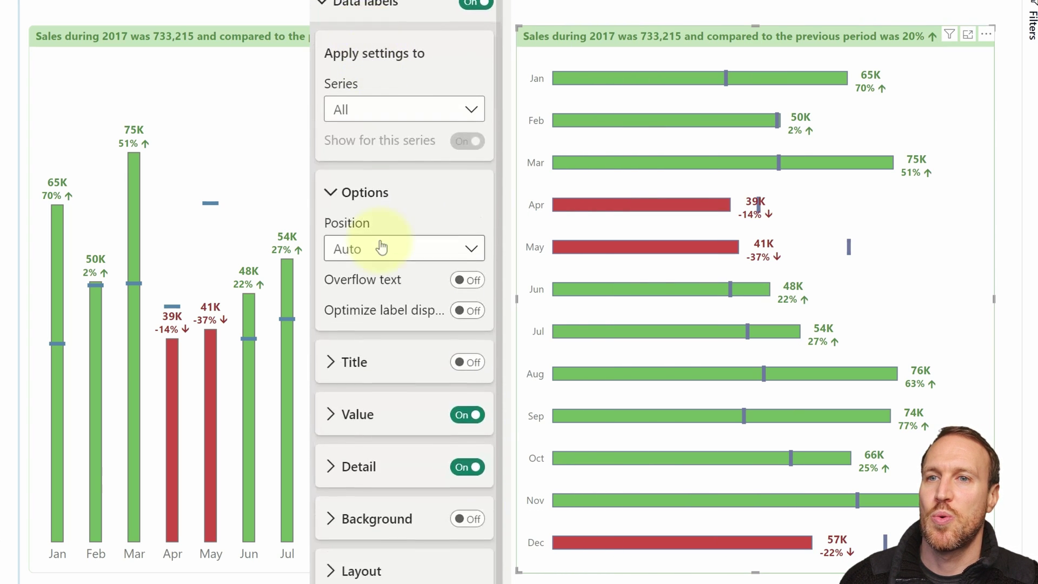
click(380, 146)
click(378, 494)
scroll(406, 292, down, 2)
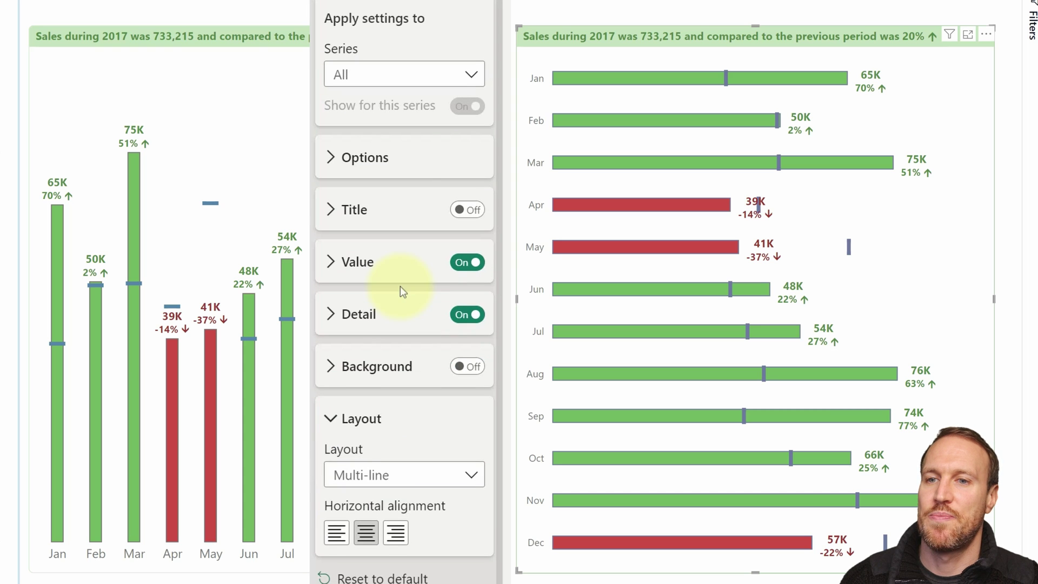
click(371, 482)
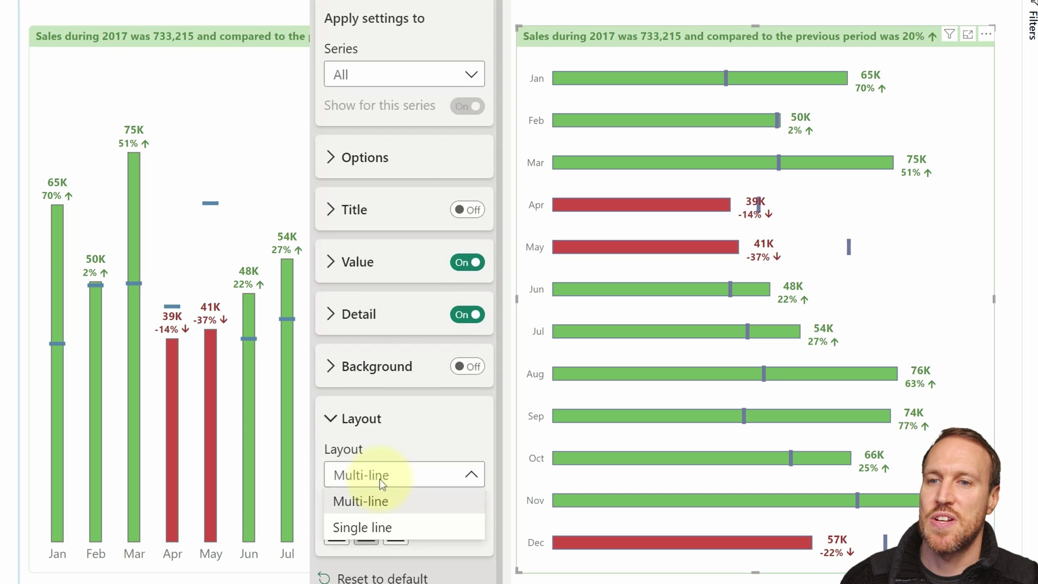
click(381, 525)
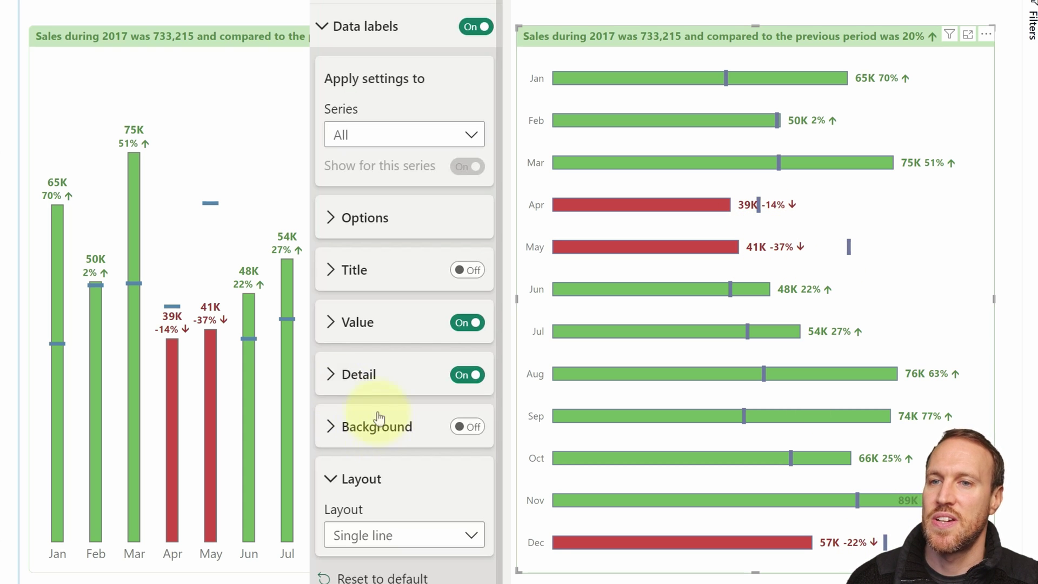
Step: Turn on the data label background for all series, using the lightest gray color and 30% transparency
click(372, 376)
click(372, 377)
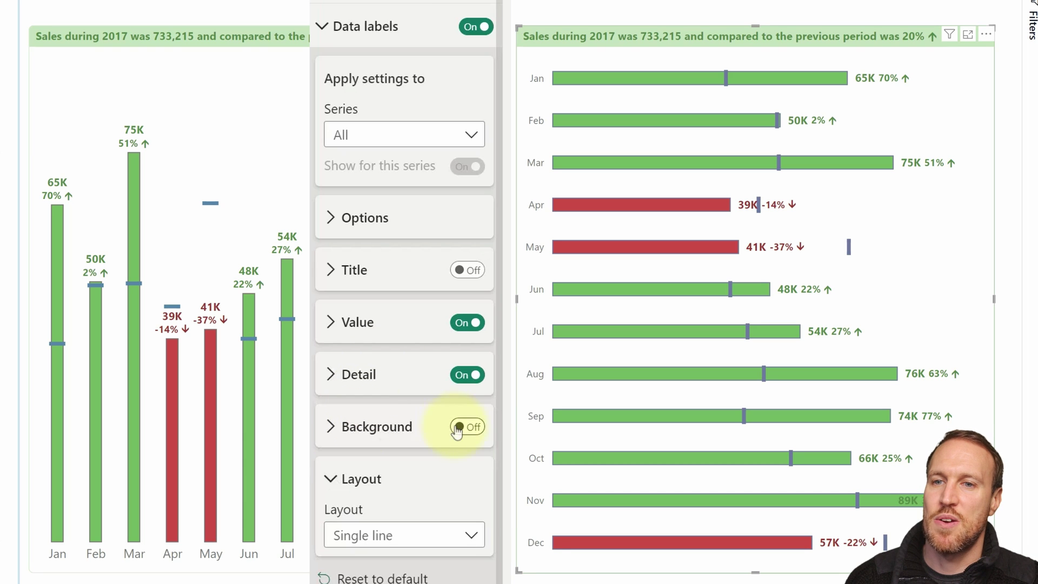
click(465, 427)
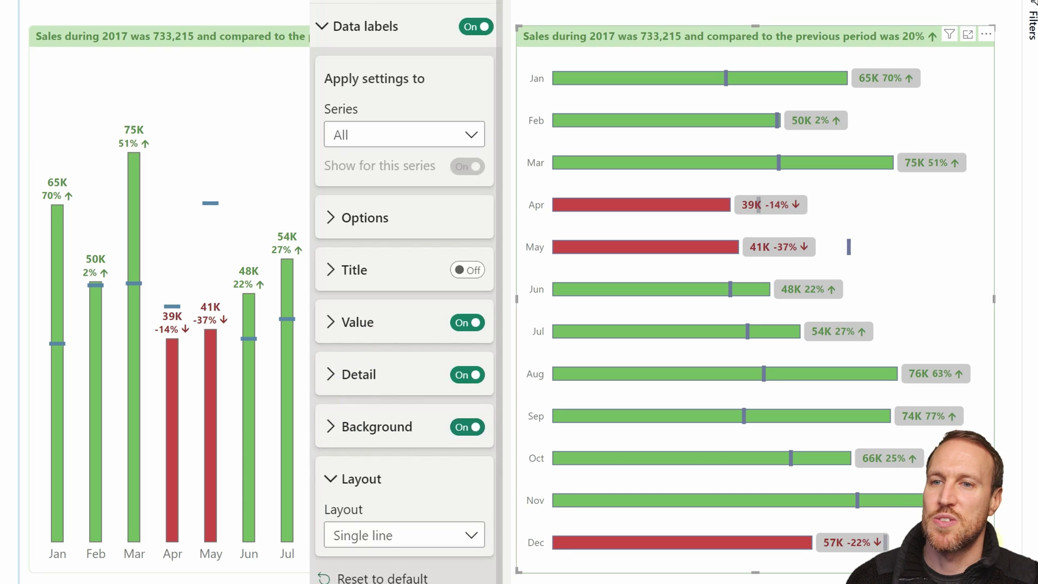
click(349, 427)
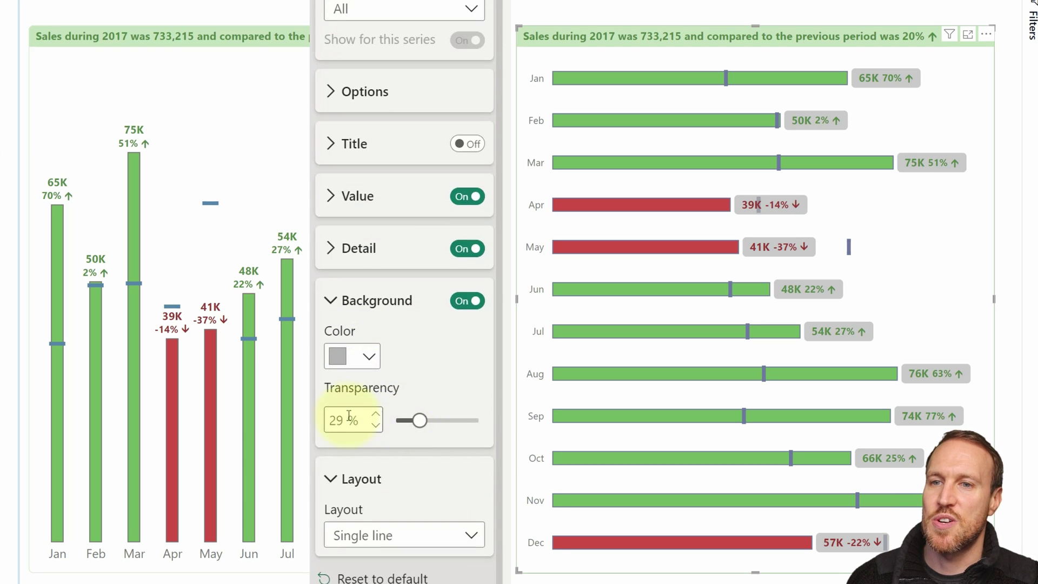
click(376, 425)
click(377, 415)
click(377, 416)
click(375, 354)
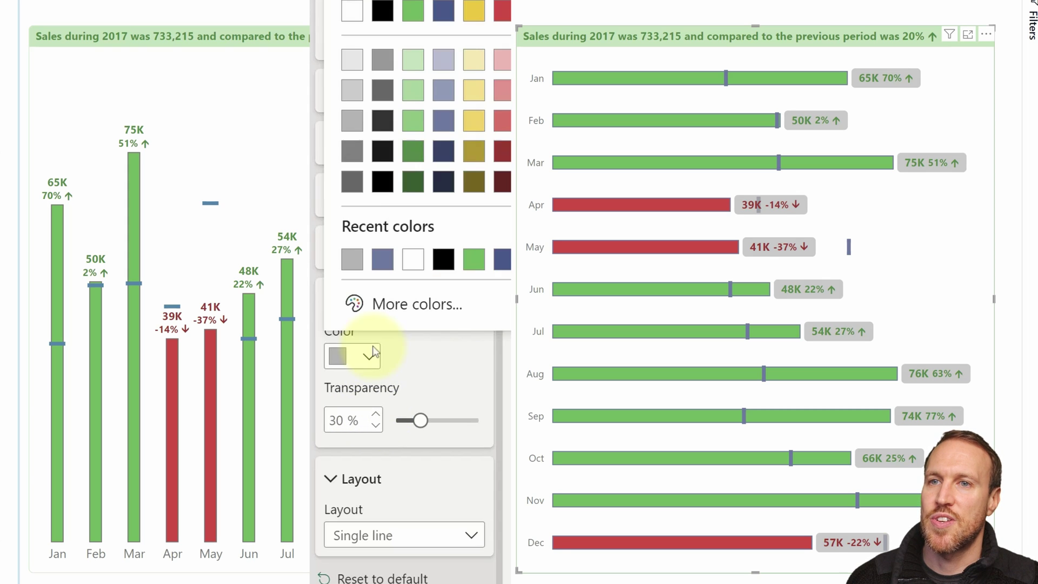
click(344, 104)
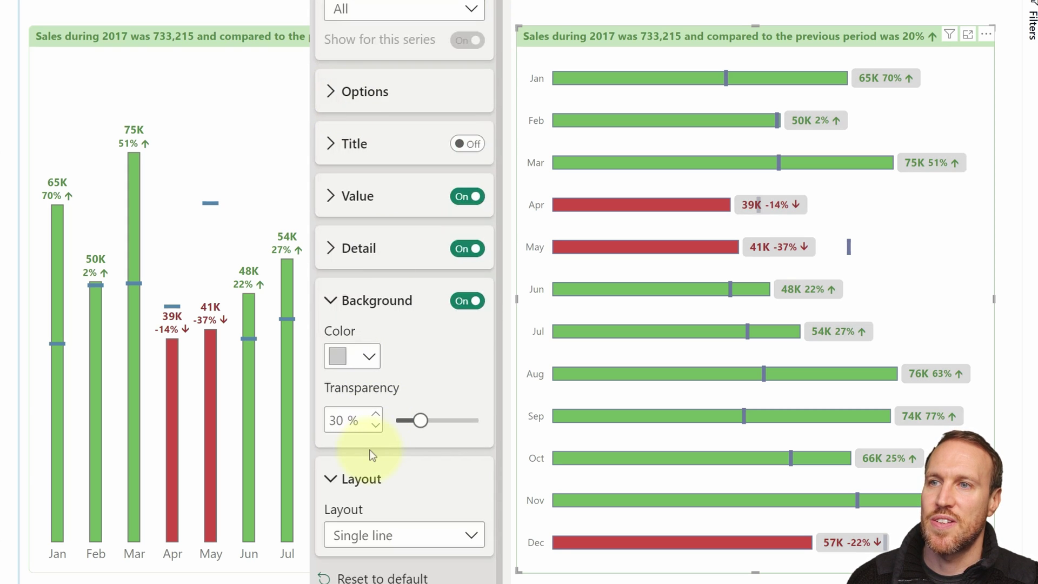
click(357, 356)
click(359, 249)
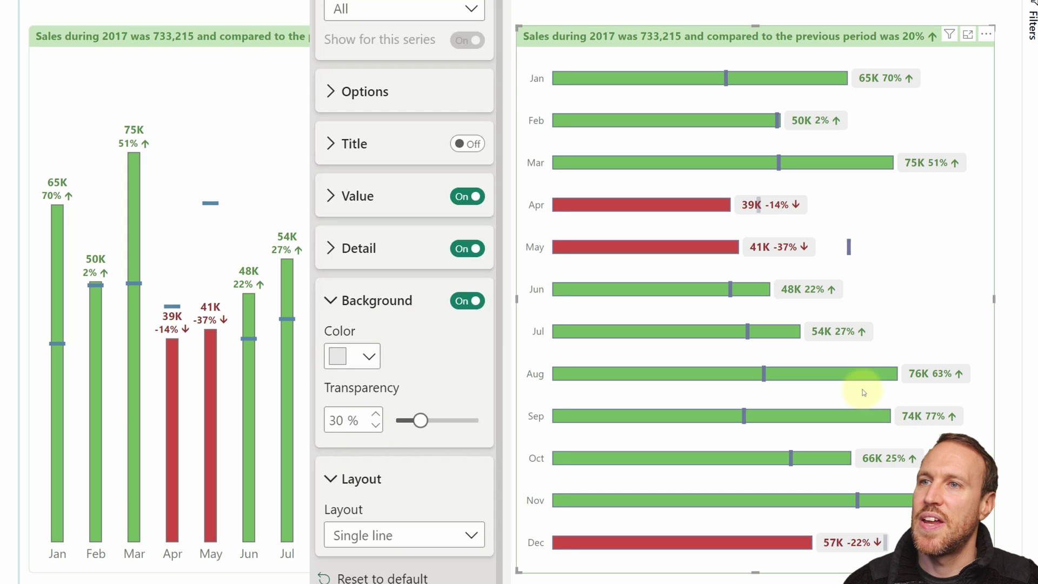